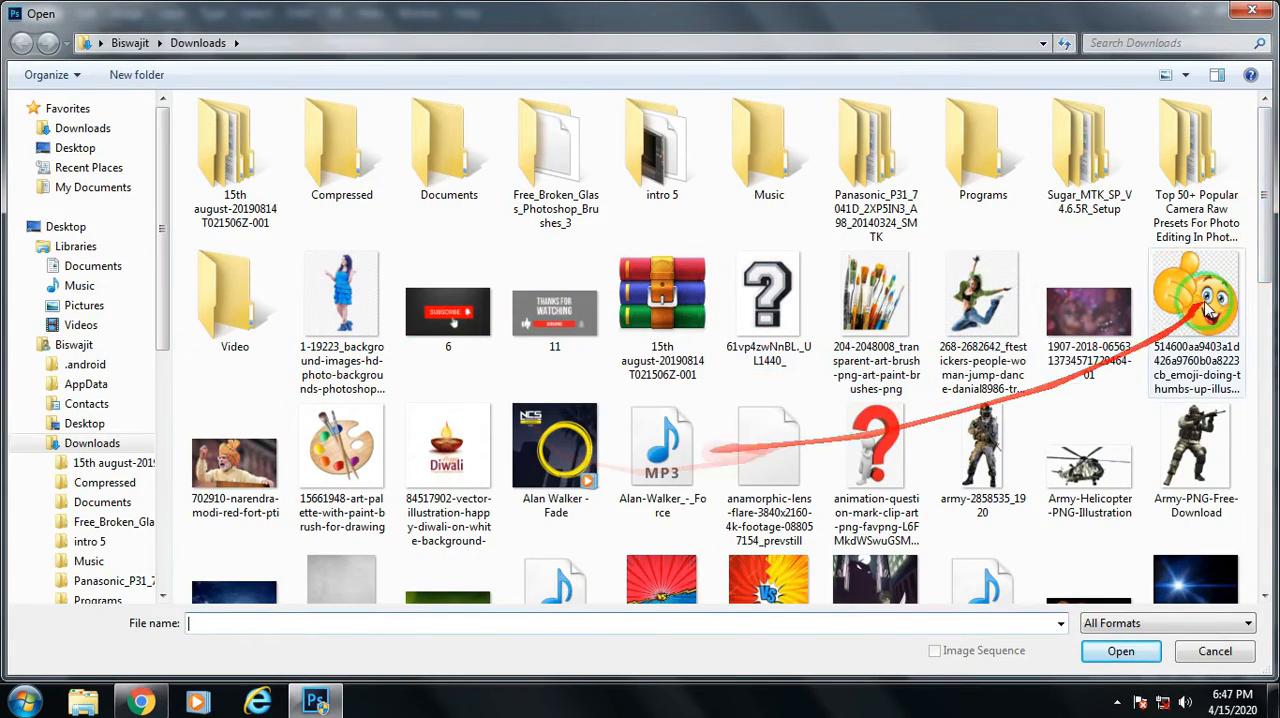
Open background-hd from the Downloads folder as a docked document and unlock its Background layer.
scroll(1250, 370, "down", 5)
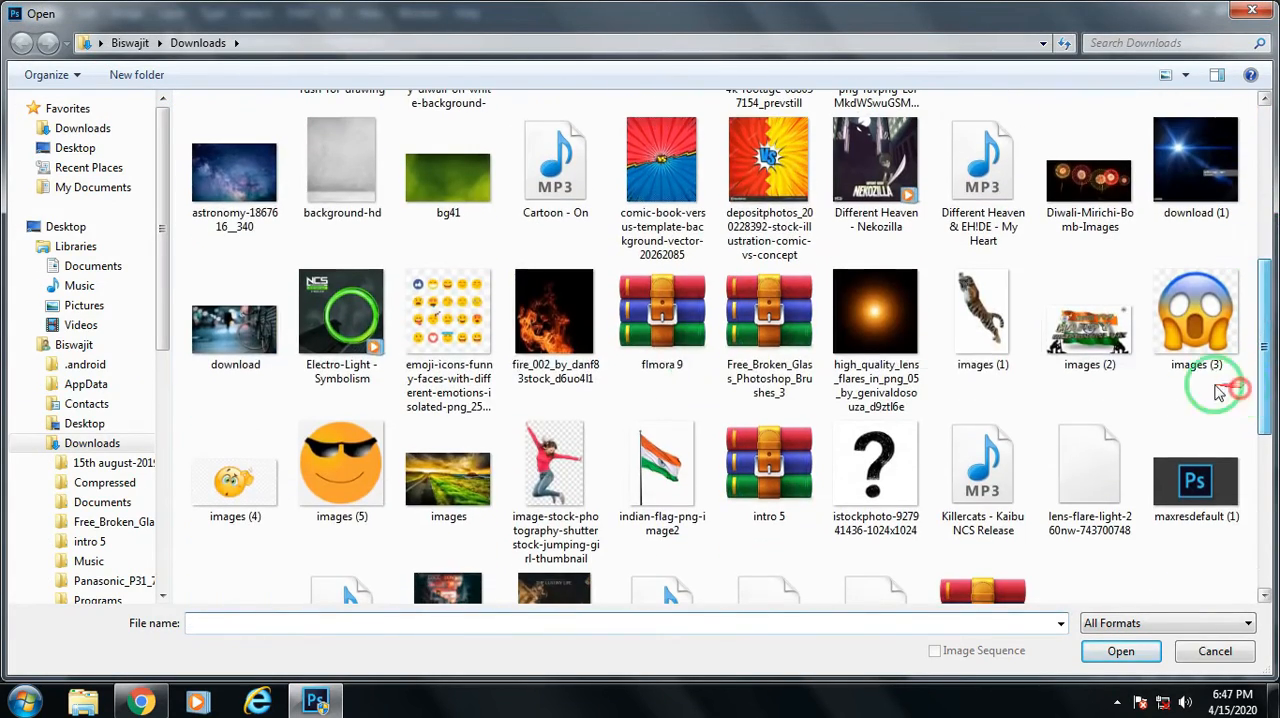
left_click(310, 190)
left_click(1121, 651)
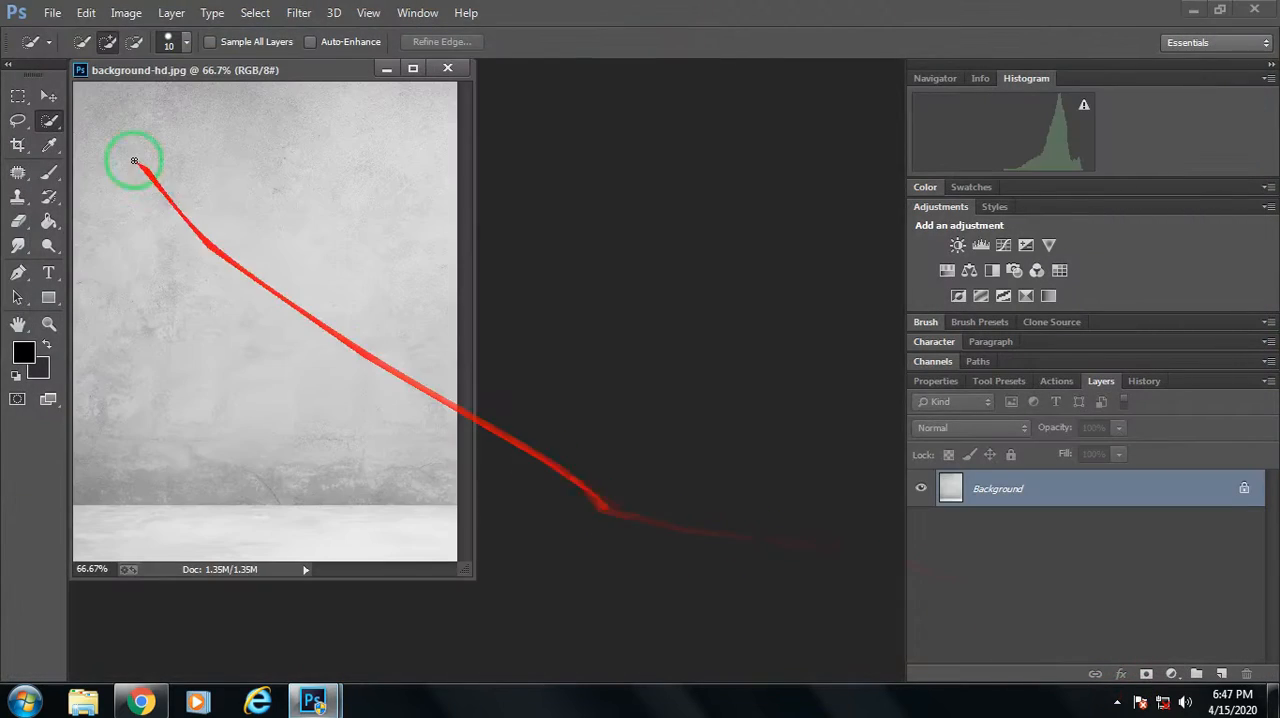
left_click_drag(229, 63, 410, 68)
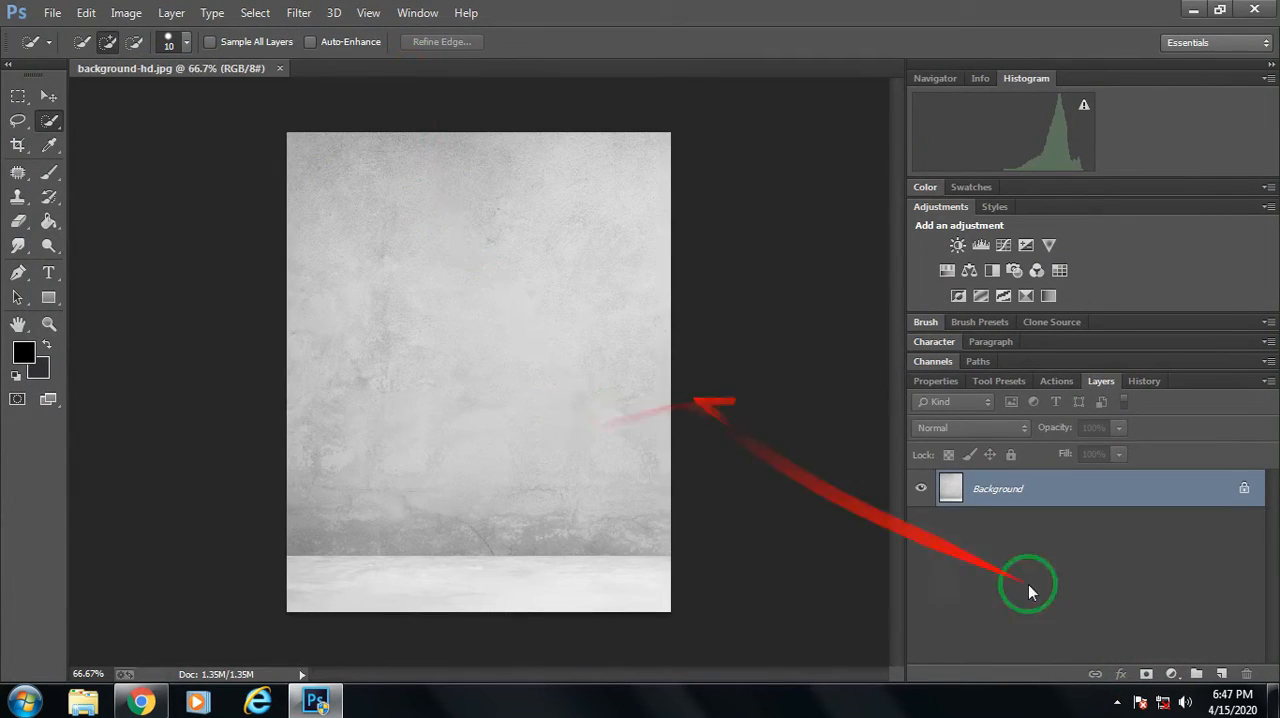
left_click(1246, 490)
Place image-stock-photography-shutterstock-jumping-girl-thumbnail as a linked image centered over the gray wall background.
left_click(52, 12)
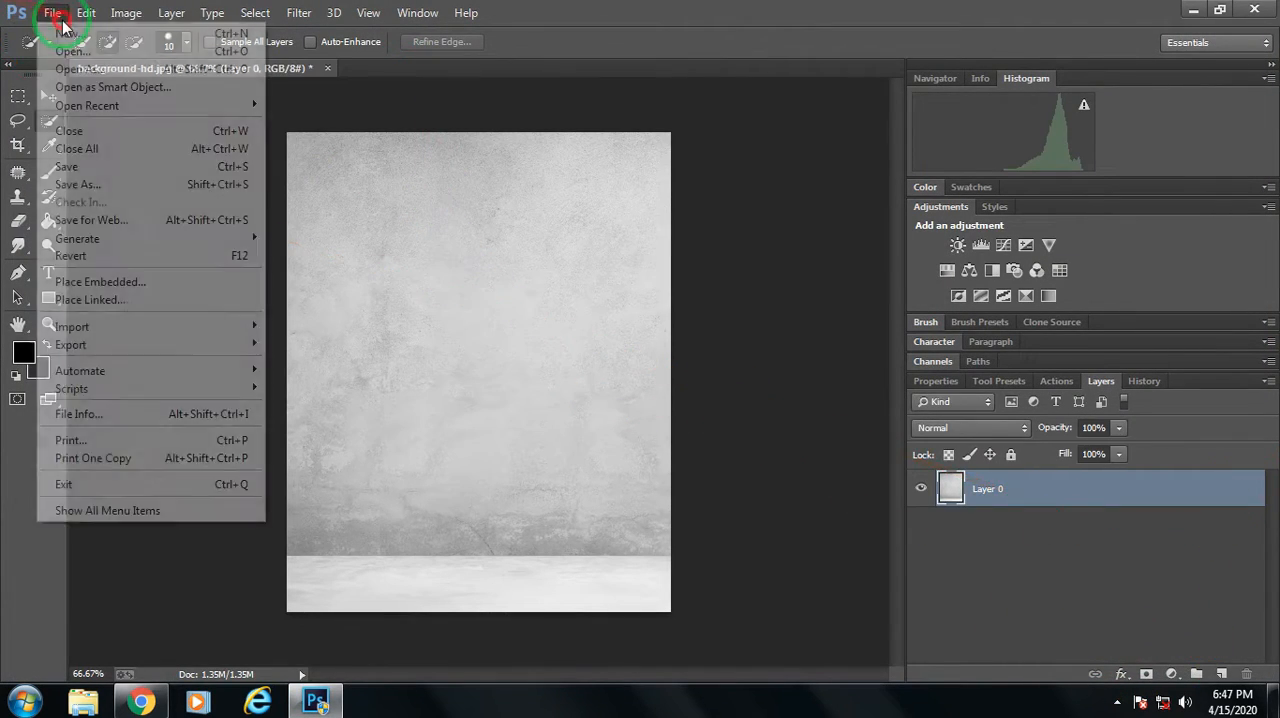
left_click(90, 299)
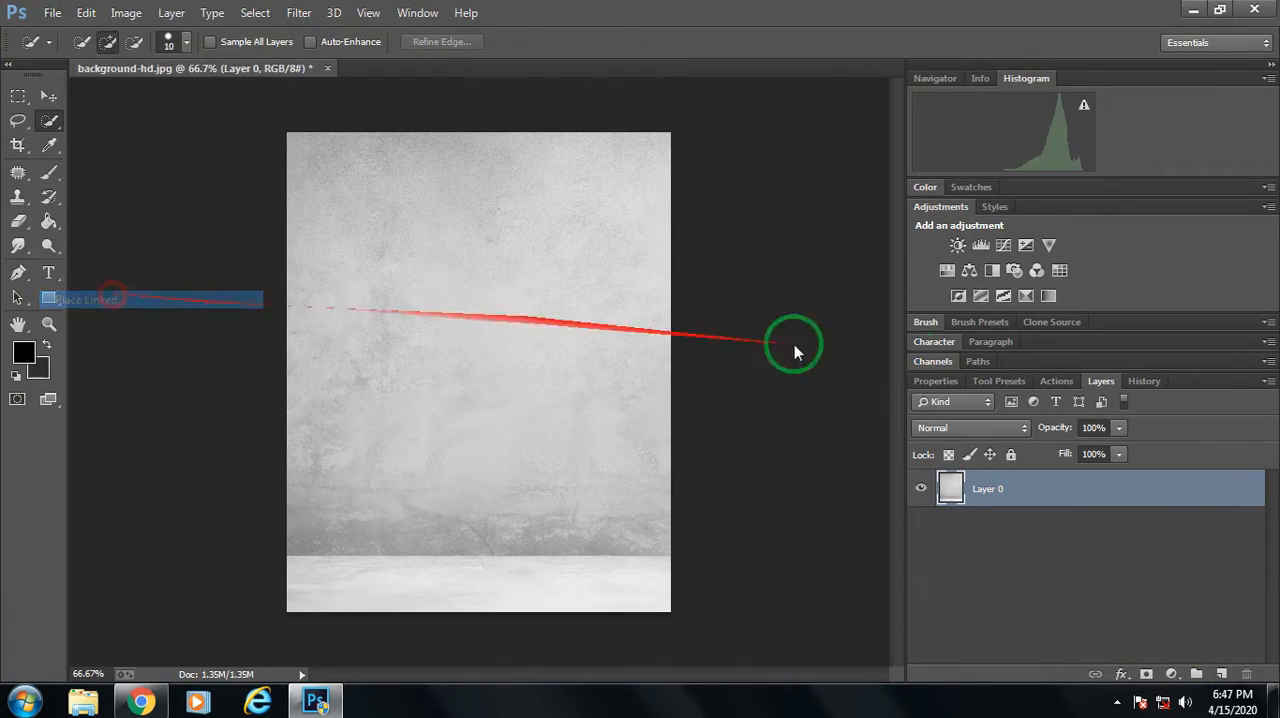
left_click_drag(1260, 172, 1258, 400)
left_click(535, 300)
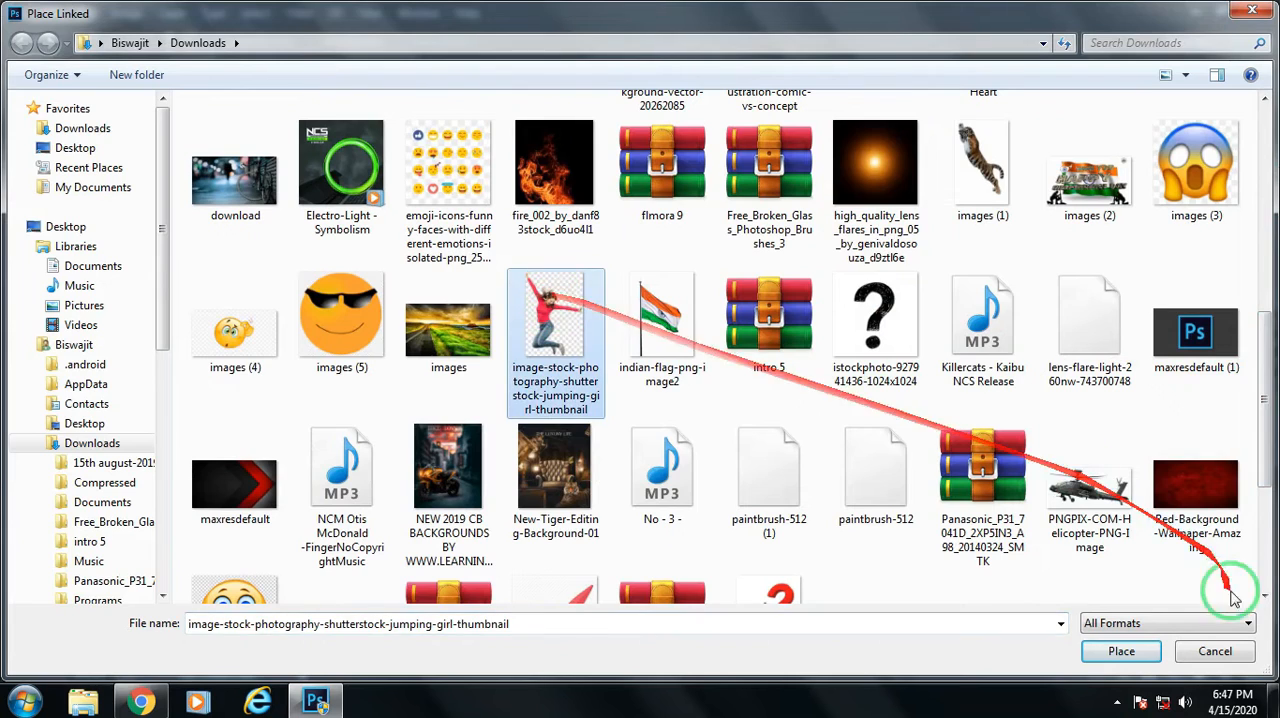
left_click(1121, 651)
left_click_drag(495, 382, 494, 362)
left_click(656, 42)
key("w")
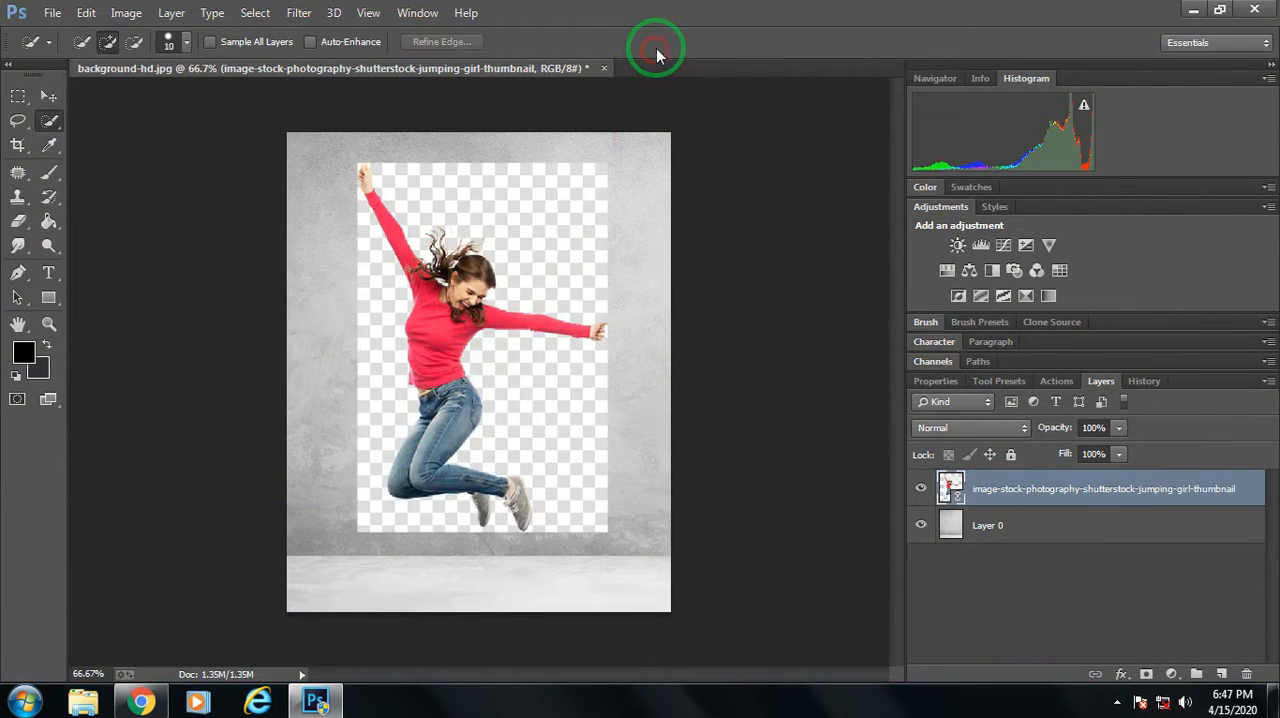
Rasterize the placed jumping-girl smart object so its pixels can be edited.
key("ctrl+plus")
key("ctrl+plus")
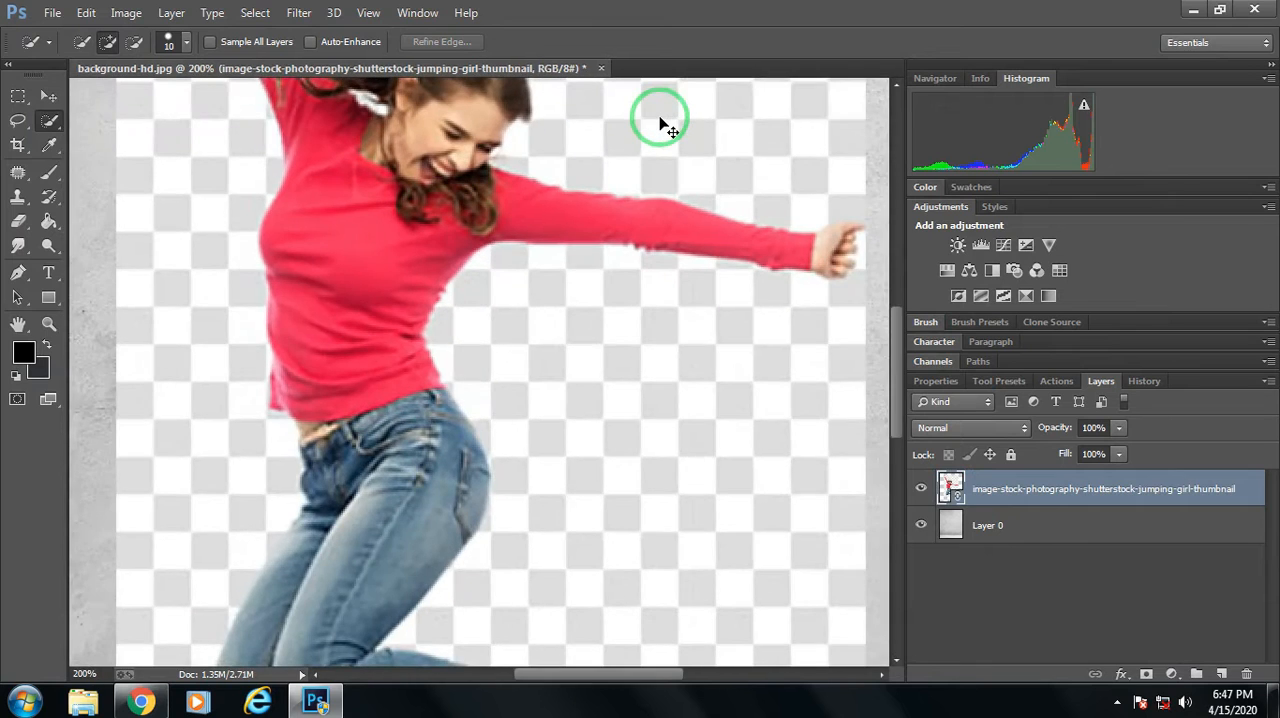
key("ctrl+minus")
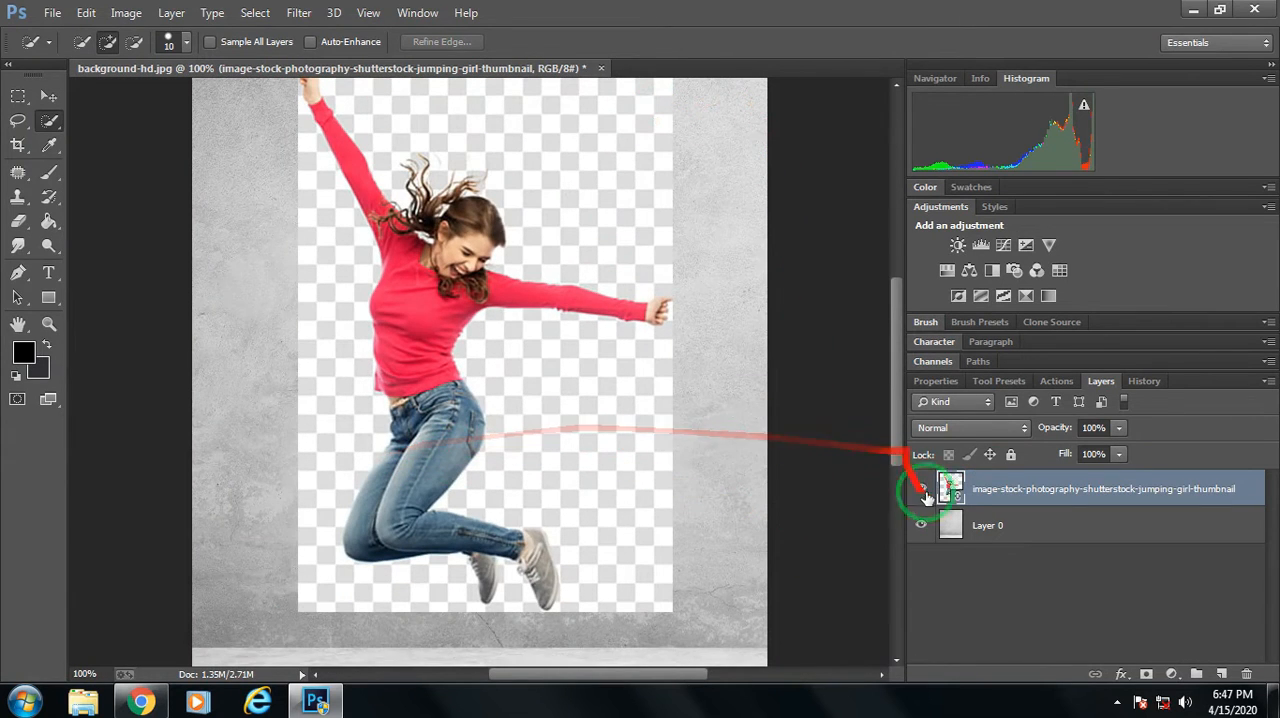
left_click(19, 225)
left_click(562, 254)
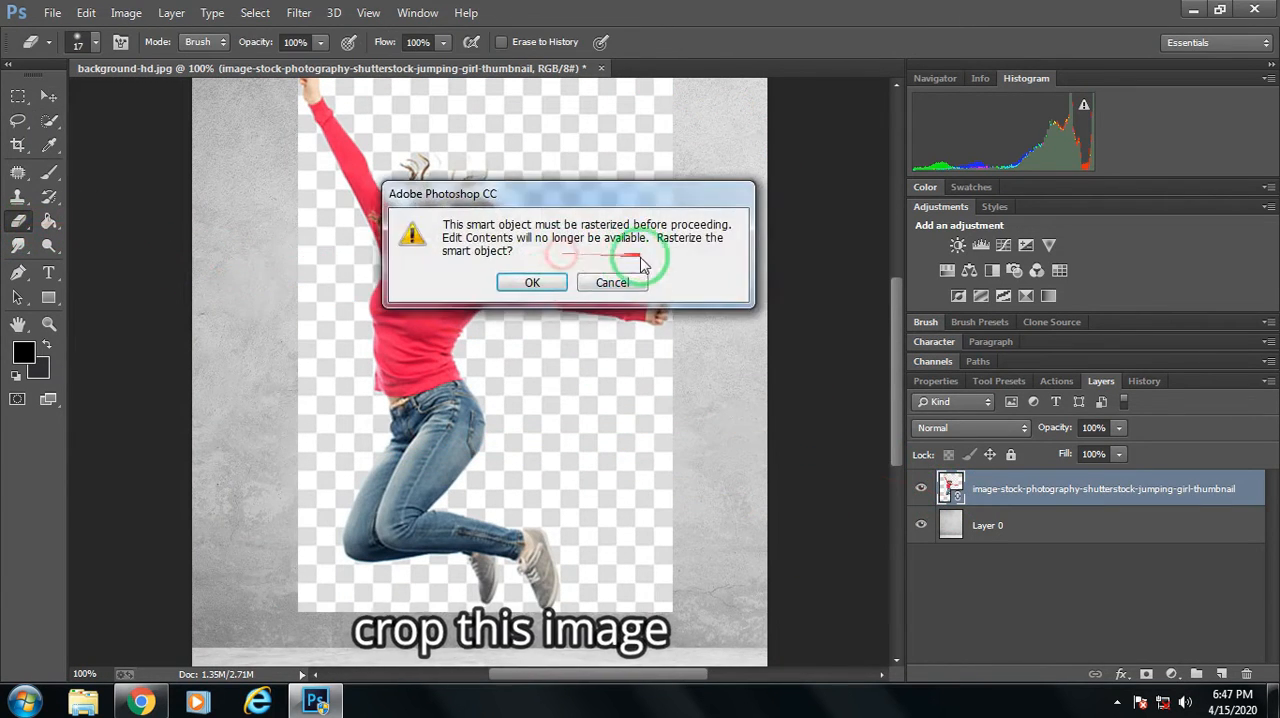
left_click(531, 278)
Select the whole jumping girl with the Quick Selection tool and add a layer mask that hides the checkerboard around her.
mouse_move(896, 337)
left_mouse_down()
mouse_move(898, 286)
mouse_move(896, 319)
left_mouse_up()
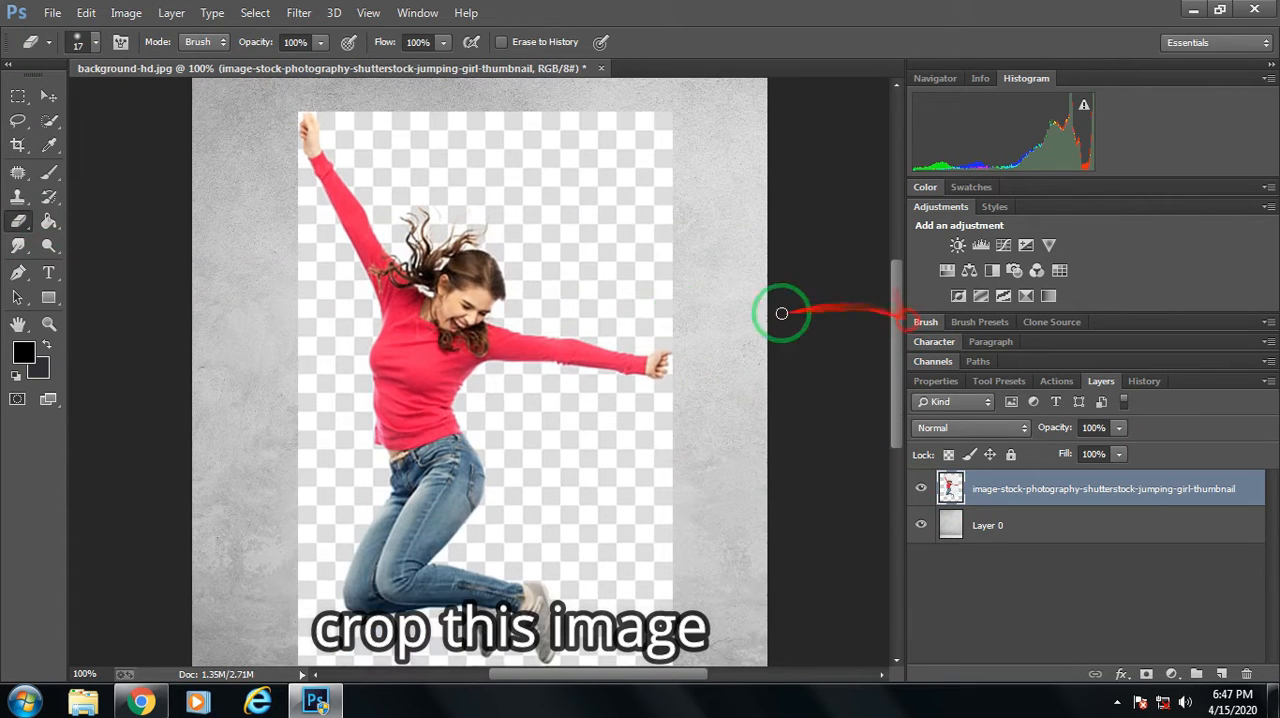
left_click(47, 126)
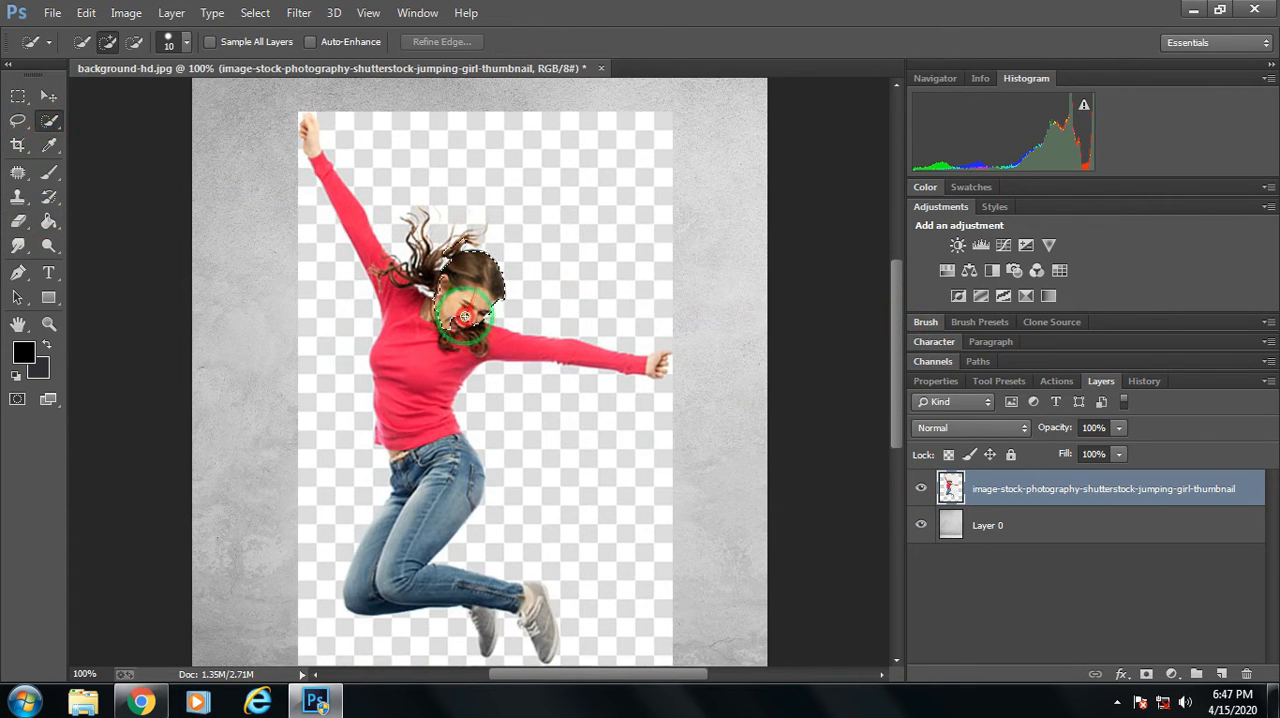
key("ctrl+plus")
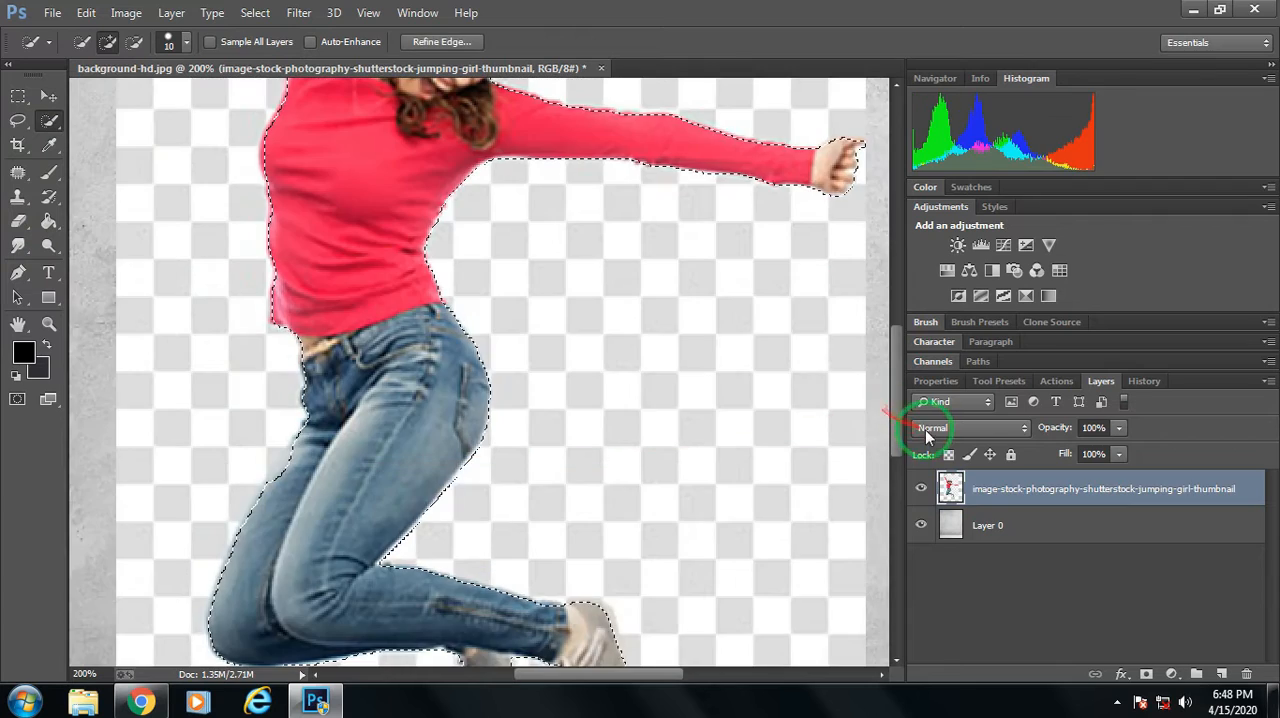
left_click_drag(898, 427, 907, 319)
key("ctrl+minus")
key("ctrl+minus")
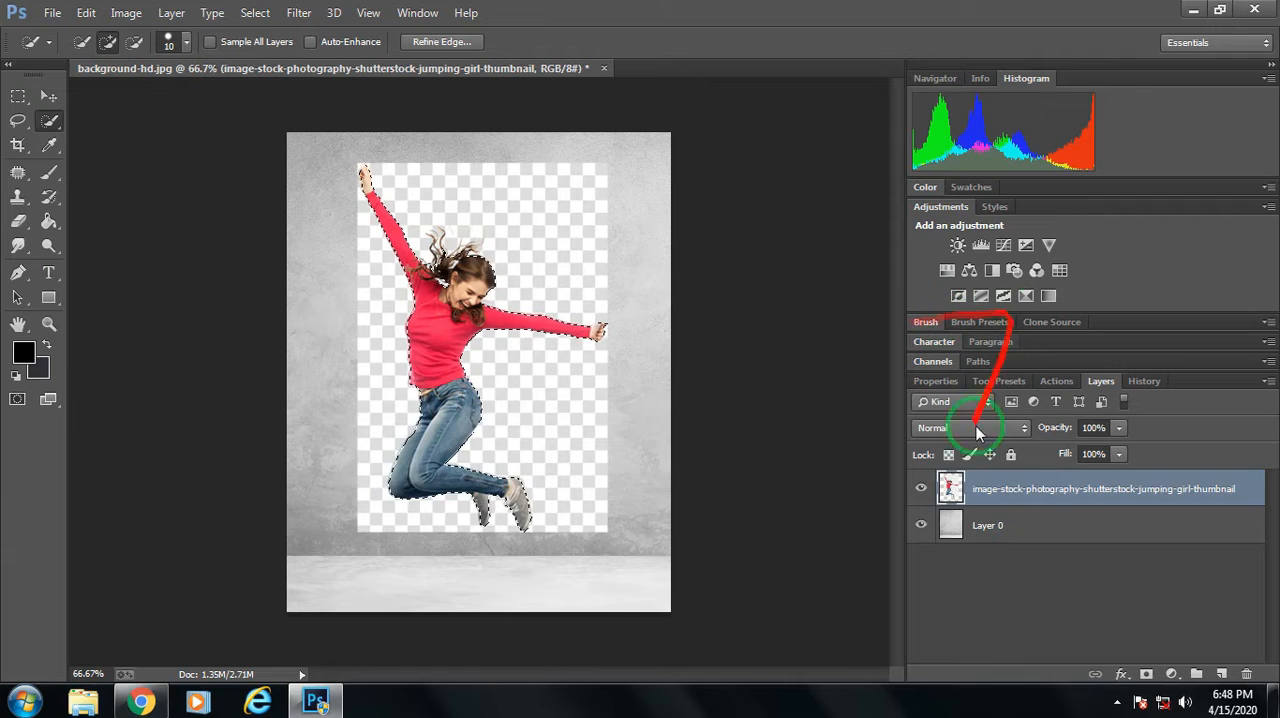
left_click(1146, 674)
Refine the layer mask by brushing over the girl's flying hair with a size 35 Refine Radius brush, outputting to Layer Mask.
right_click(985, 505)
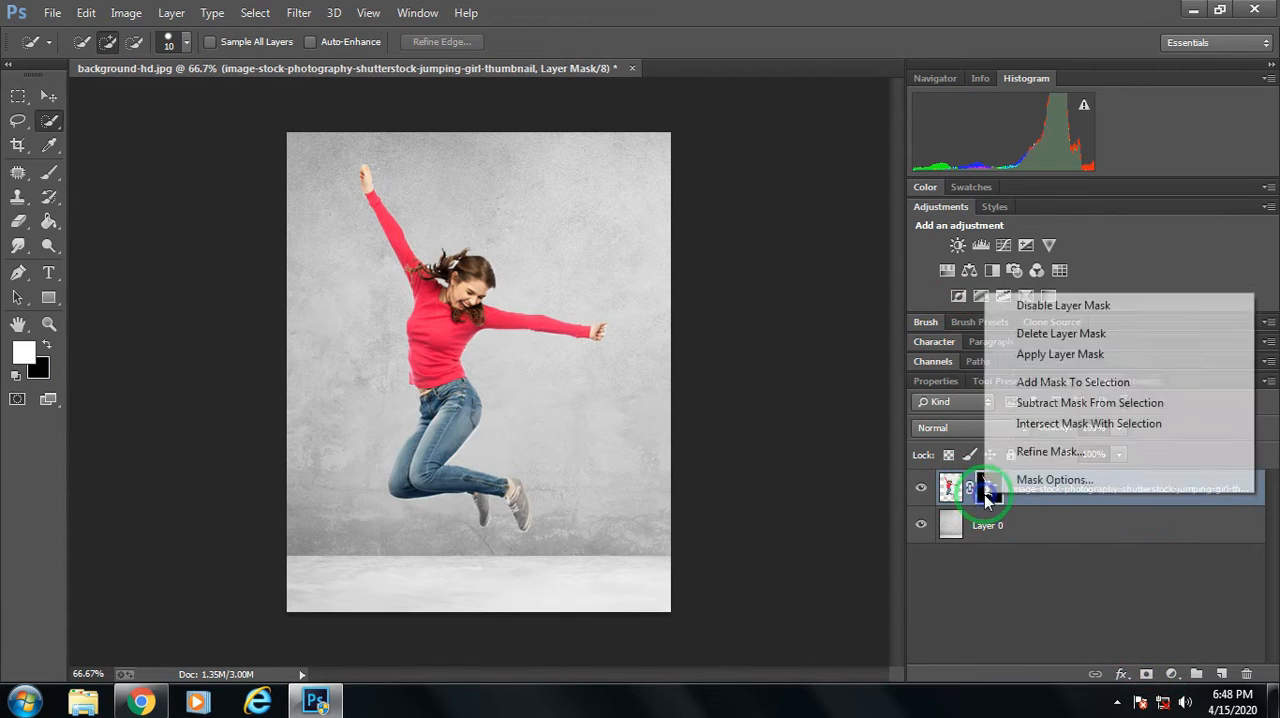
left_click(1047, 452)
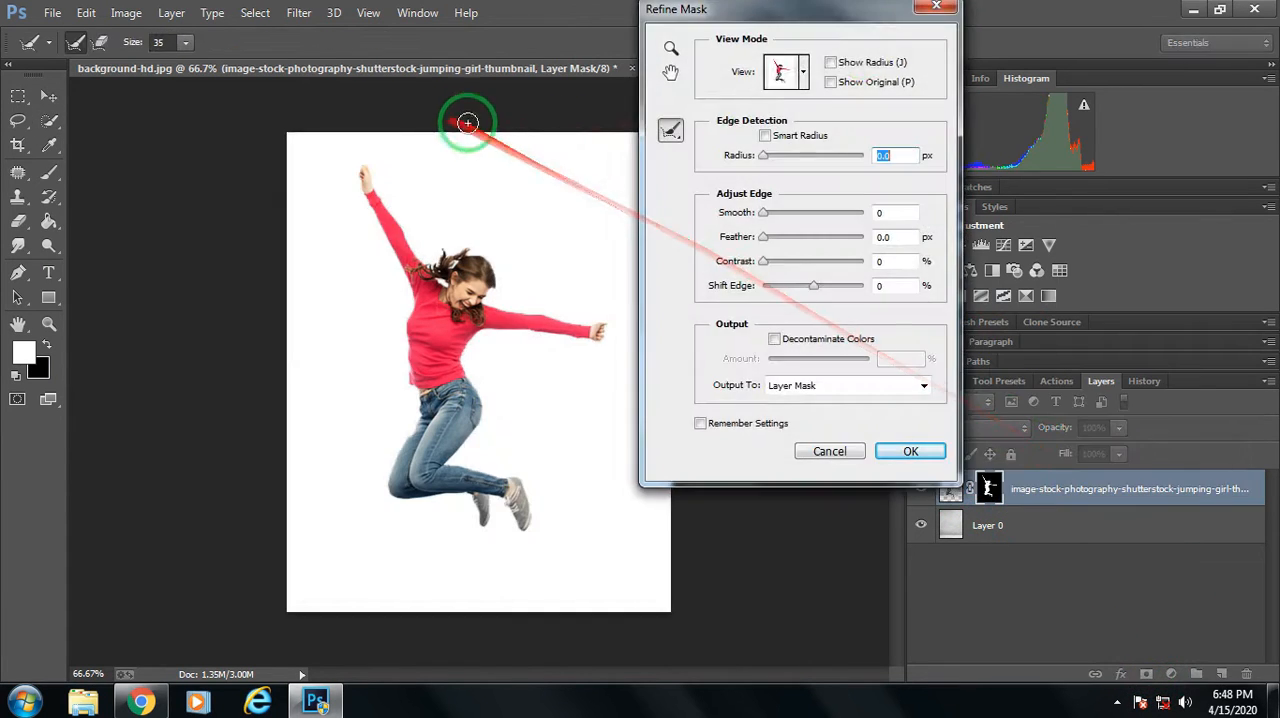
left_click_drag(766, 22, 926, 42)
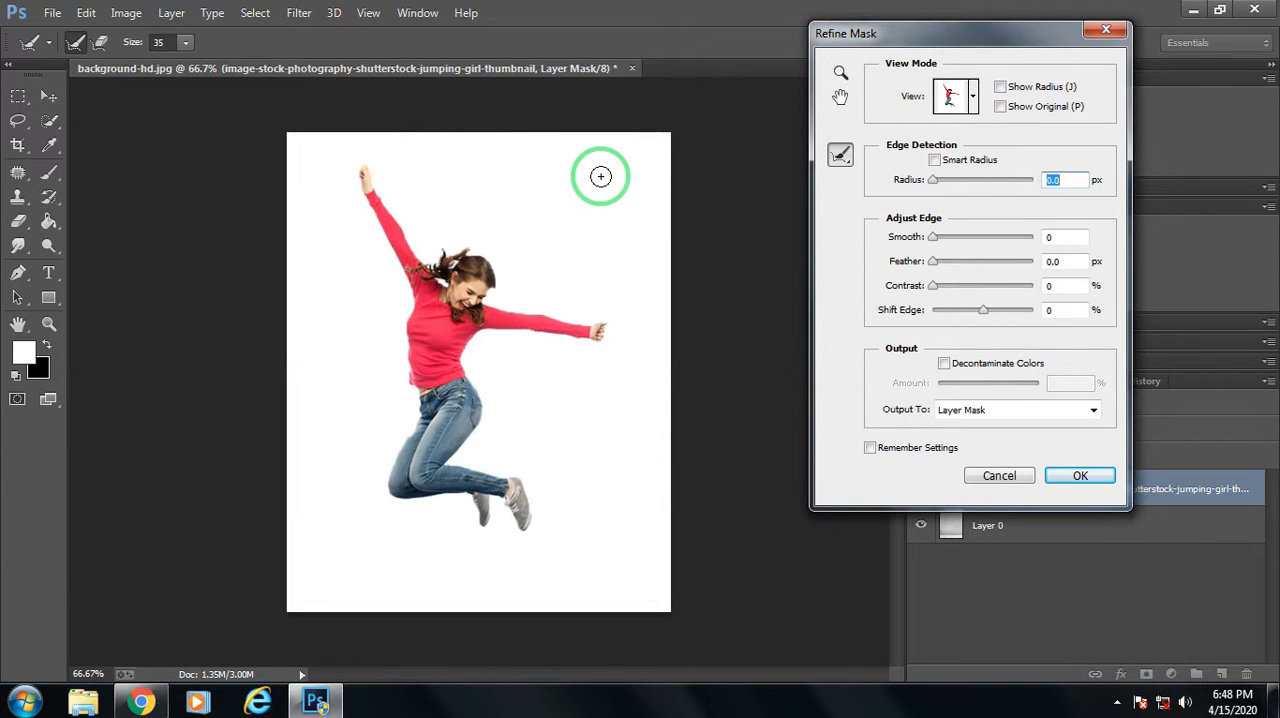
key("ctrl+plus")
key("ctrl+plus")
key("ctrl+plus")
left_click_drag(950, 30, 1118, 337)
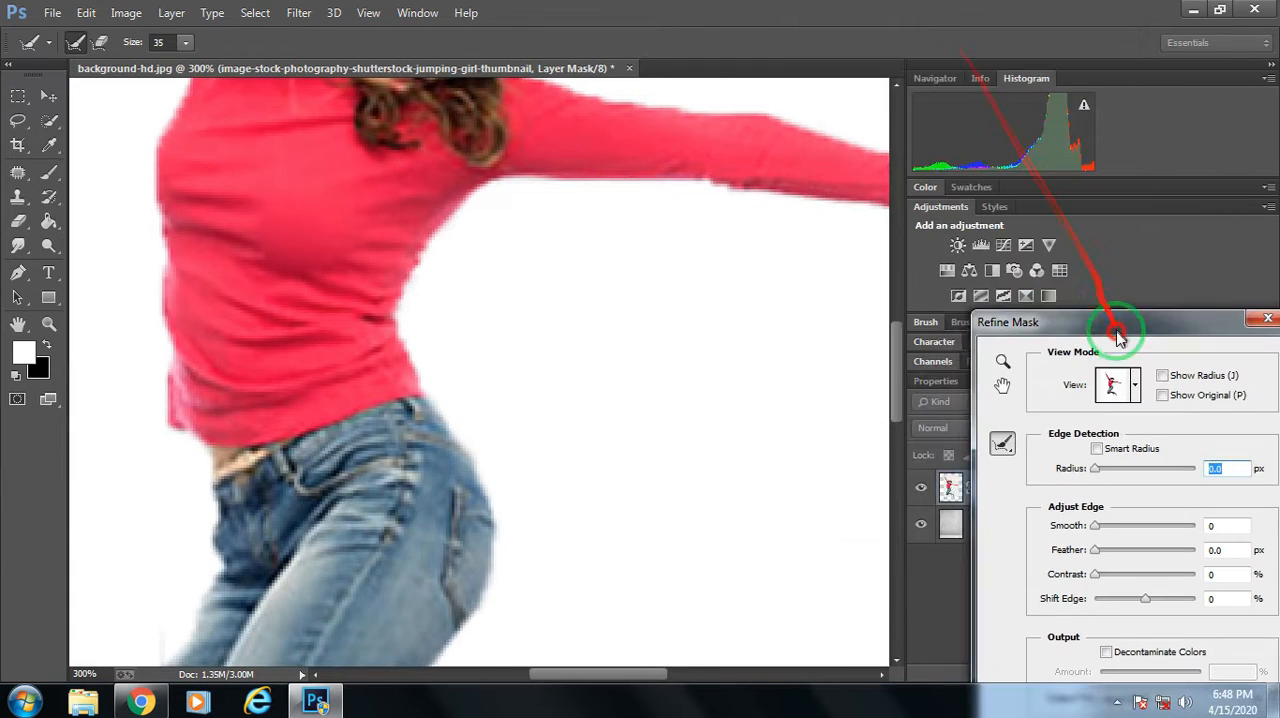
left_click_drag(896, 343, 897, 229)
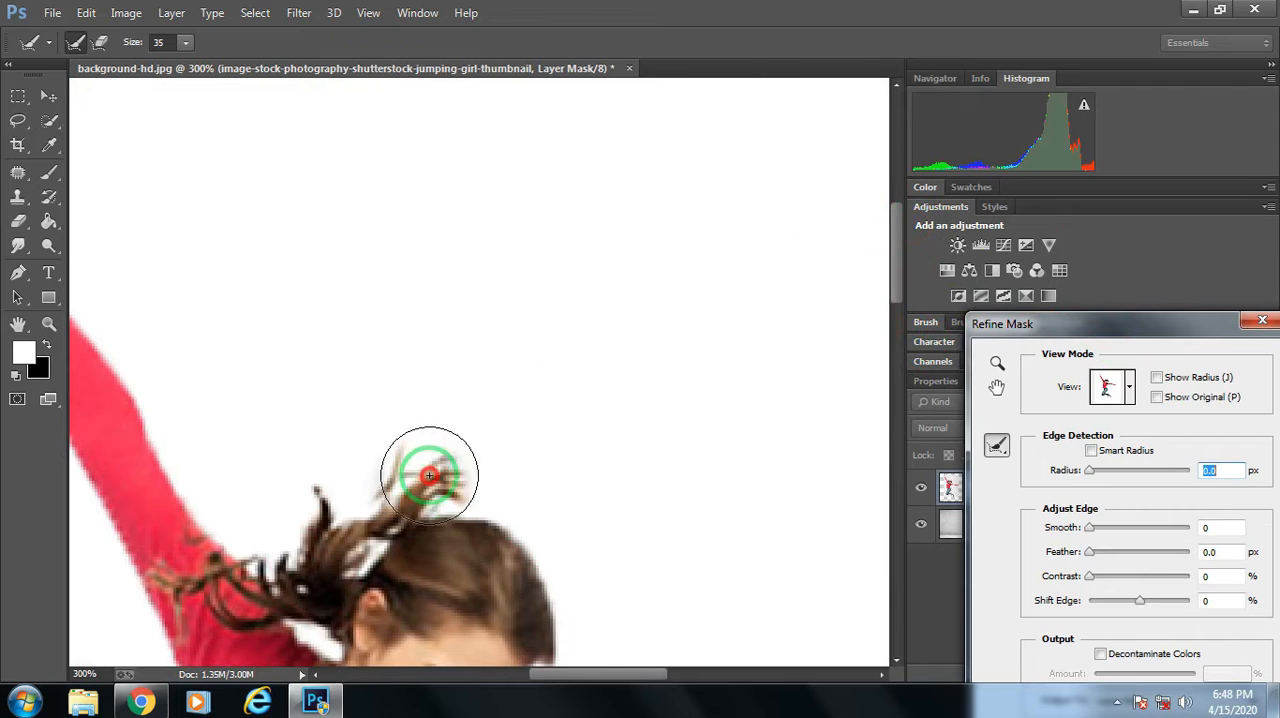
mouse_move(429, 476)
left_mouse_down()
mouse_move(451, 446)
mouse_move(466, 463)
mouse_move(480, 457)
mouse_move(243, 523)
mouse_move(220, 491)
mouse_move(1252, 232)
mouse_move(1238, 222)
left_mouse_up()
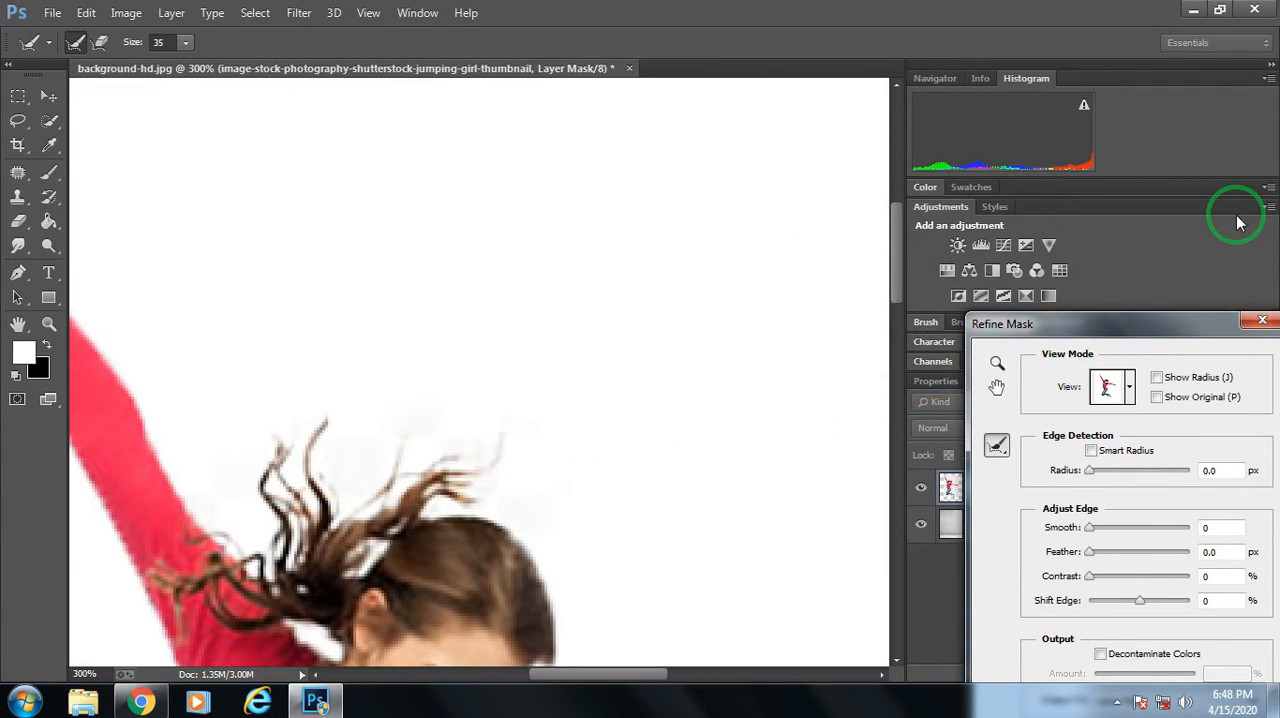
key("ctrl+0")
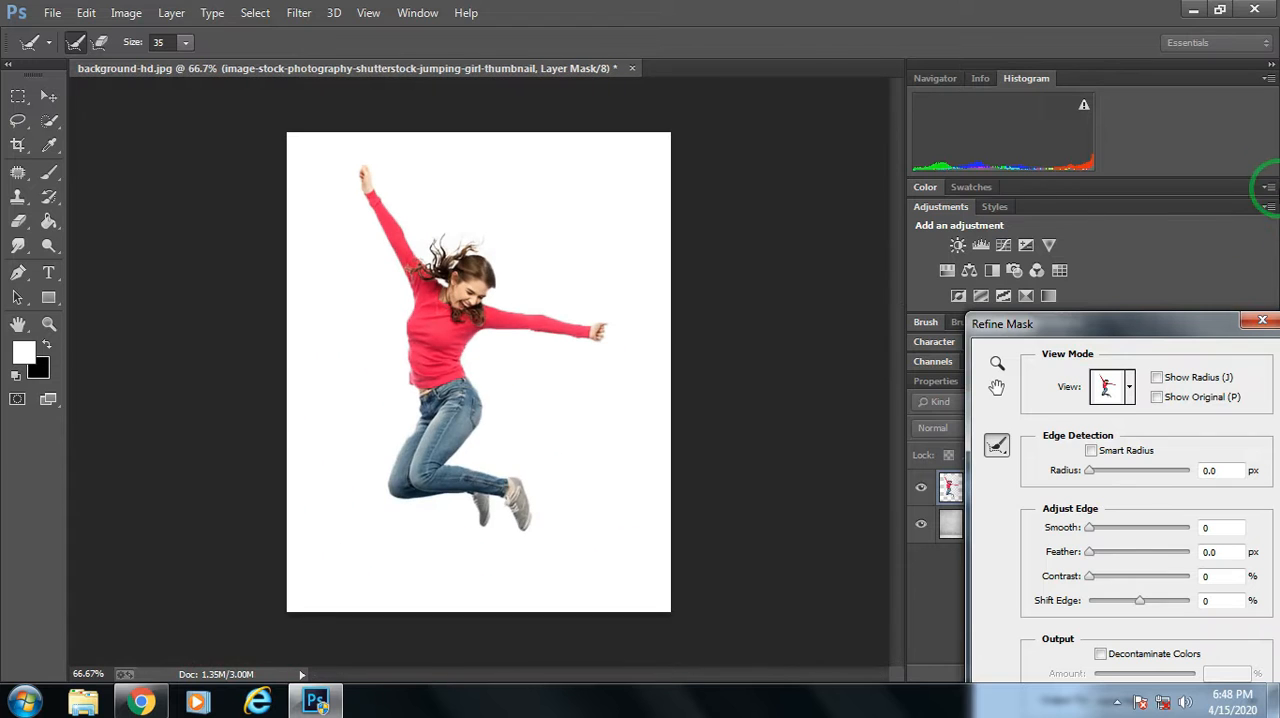
left_click_drag(1147, 328, 792, 92)
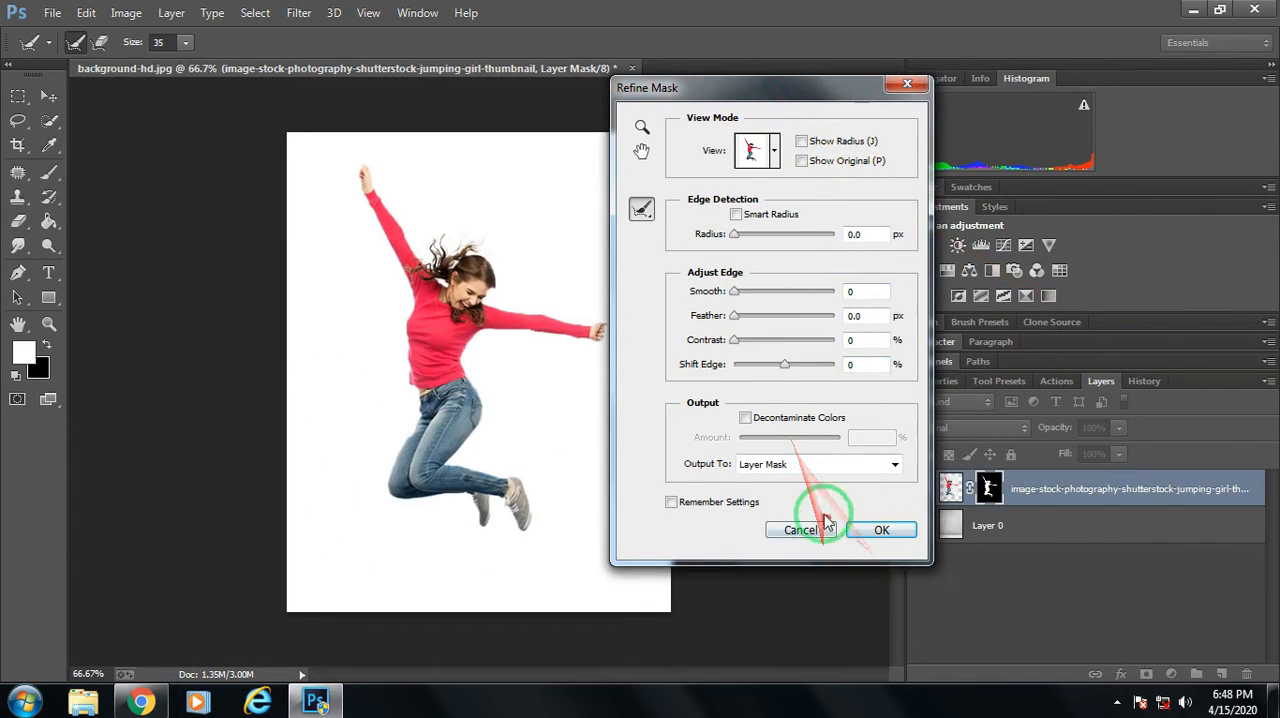
left_click(862, 532)
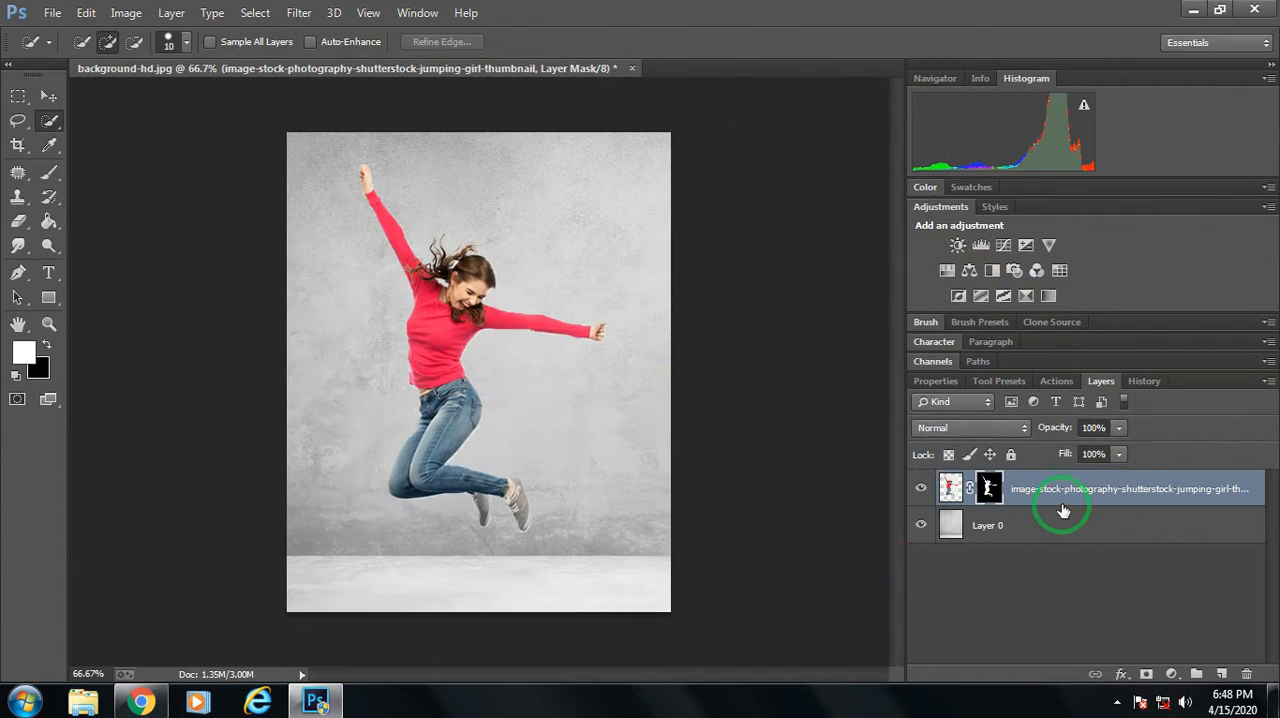
Apply the layer mask to the girl layer and duplicate the cut-out layer.
right_click(993, 487)
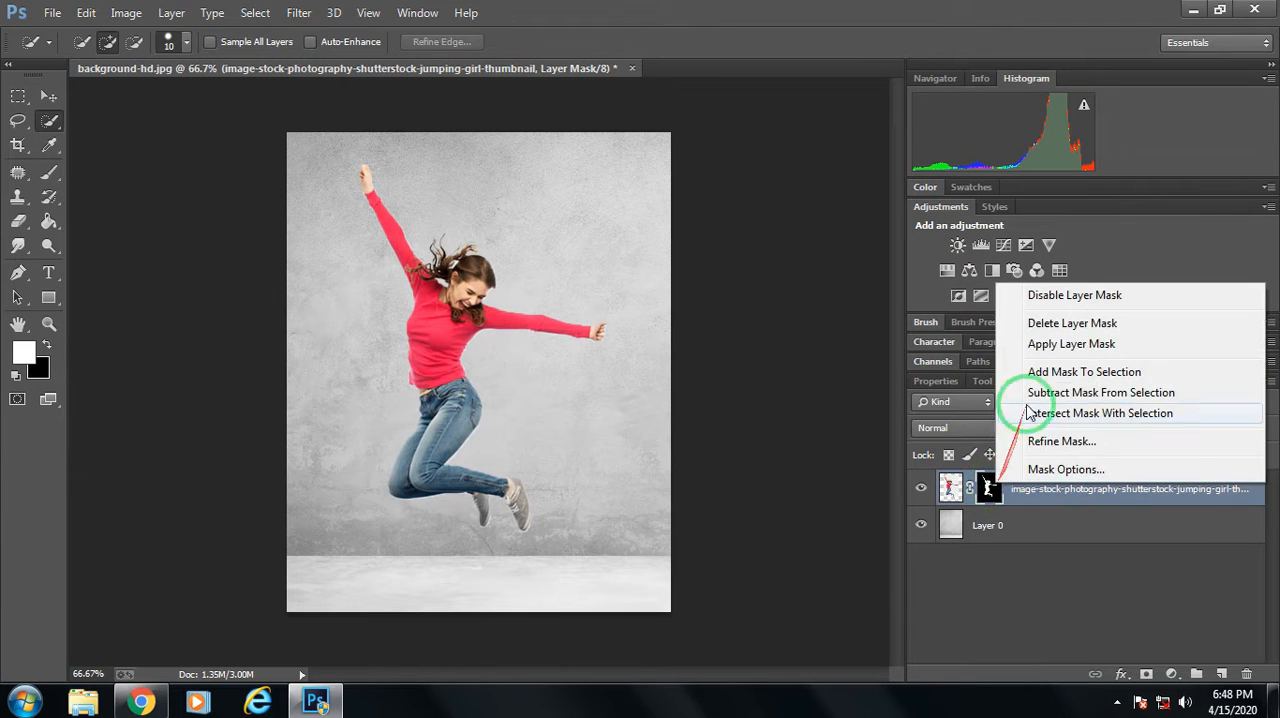
left_click(1037, 347)
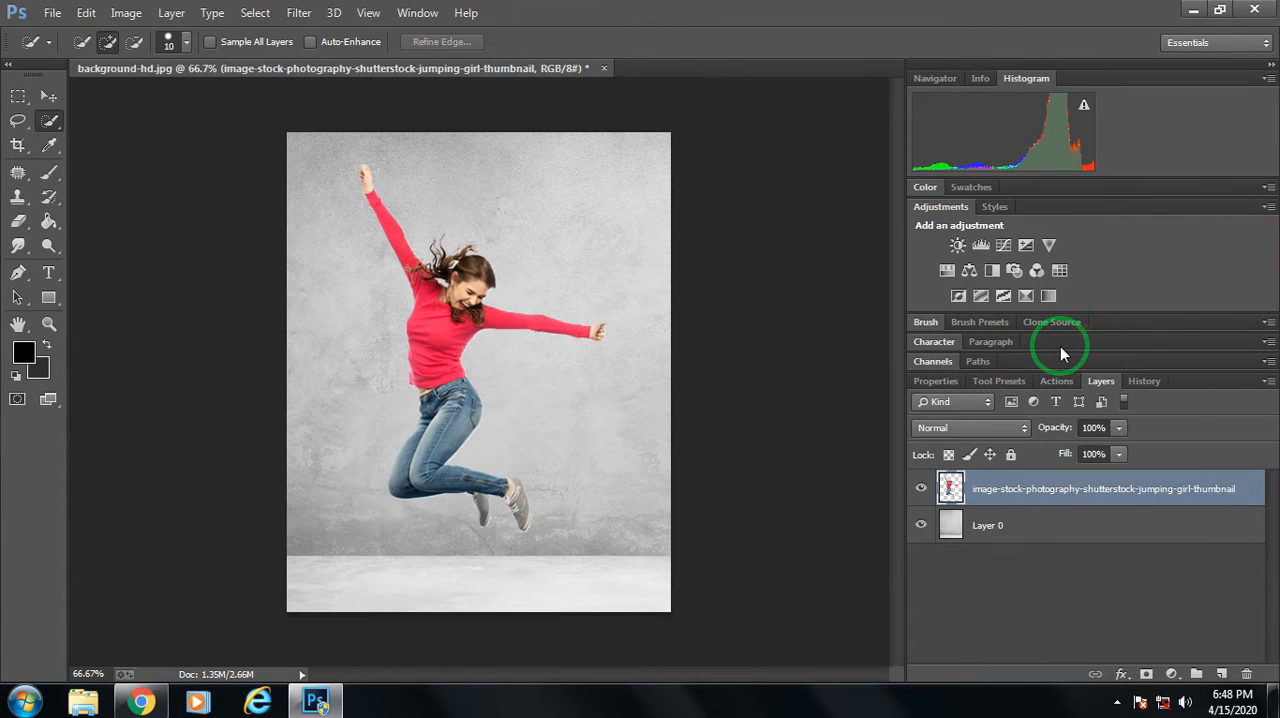
key("ctrl+plus")
key("ctrl+minus")
key("ctrl+minus")
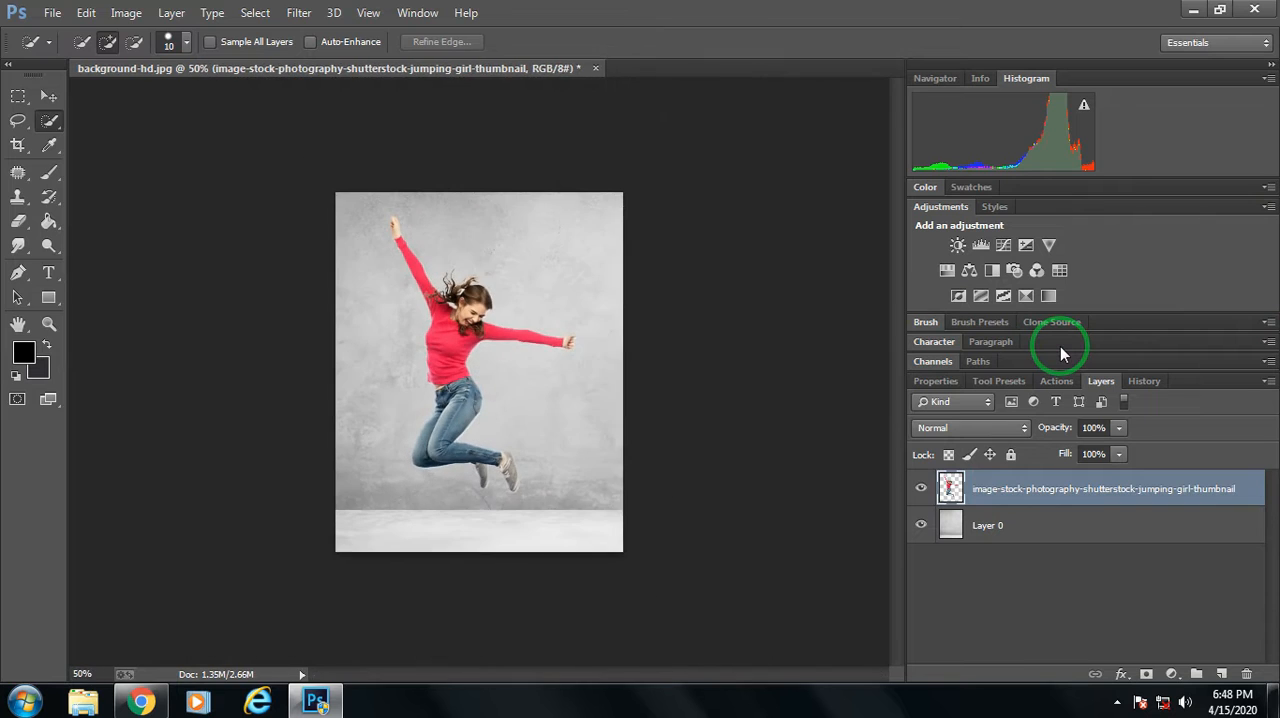
key("ctrl+plus")
key("ctrl+plus")
key("ctrl+plus")
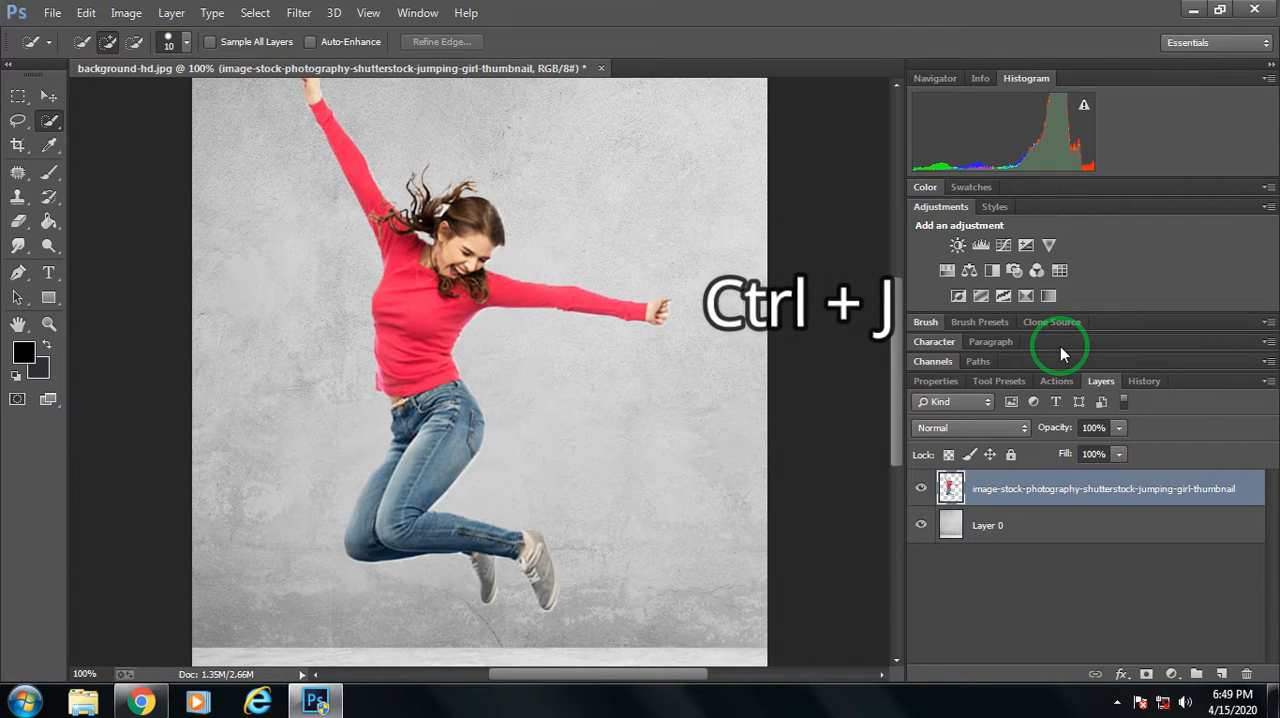
key("ctrl+j")
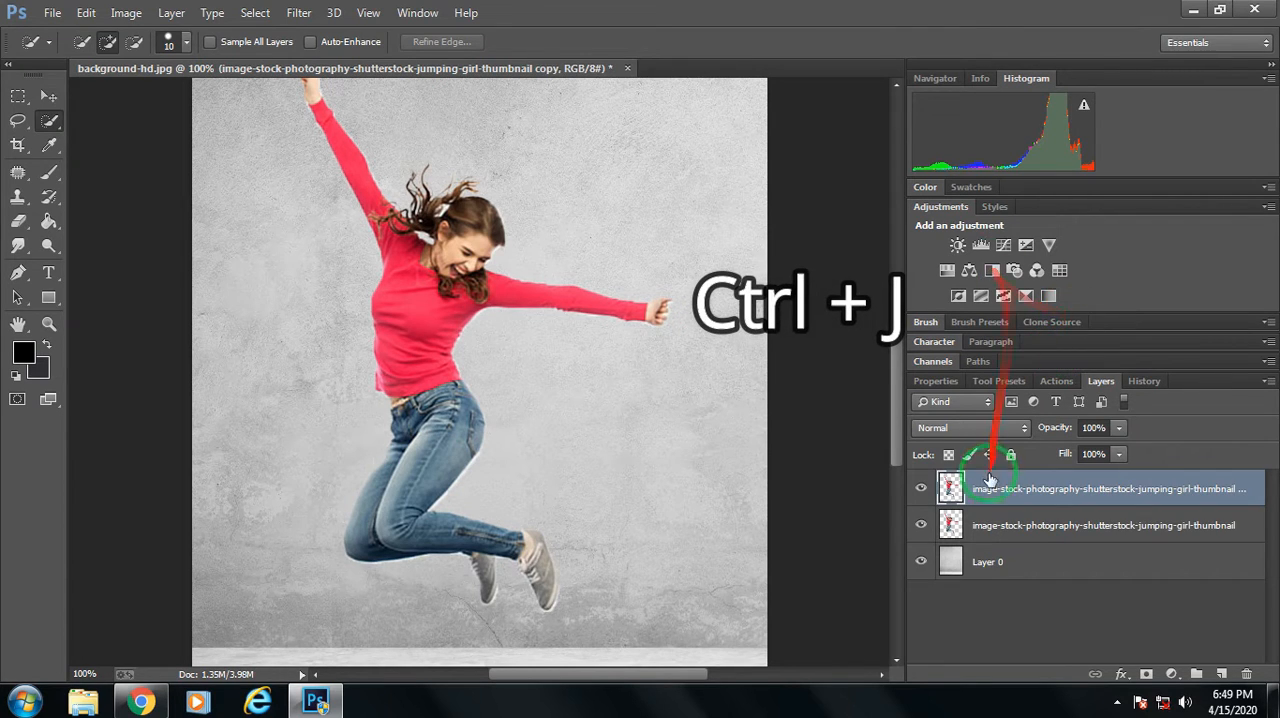
Select a thin vertical strip of the girl's red sweater on the duplicate layer with the Rectangular Marquee tool.
left_click(48, 96)
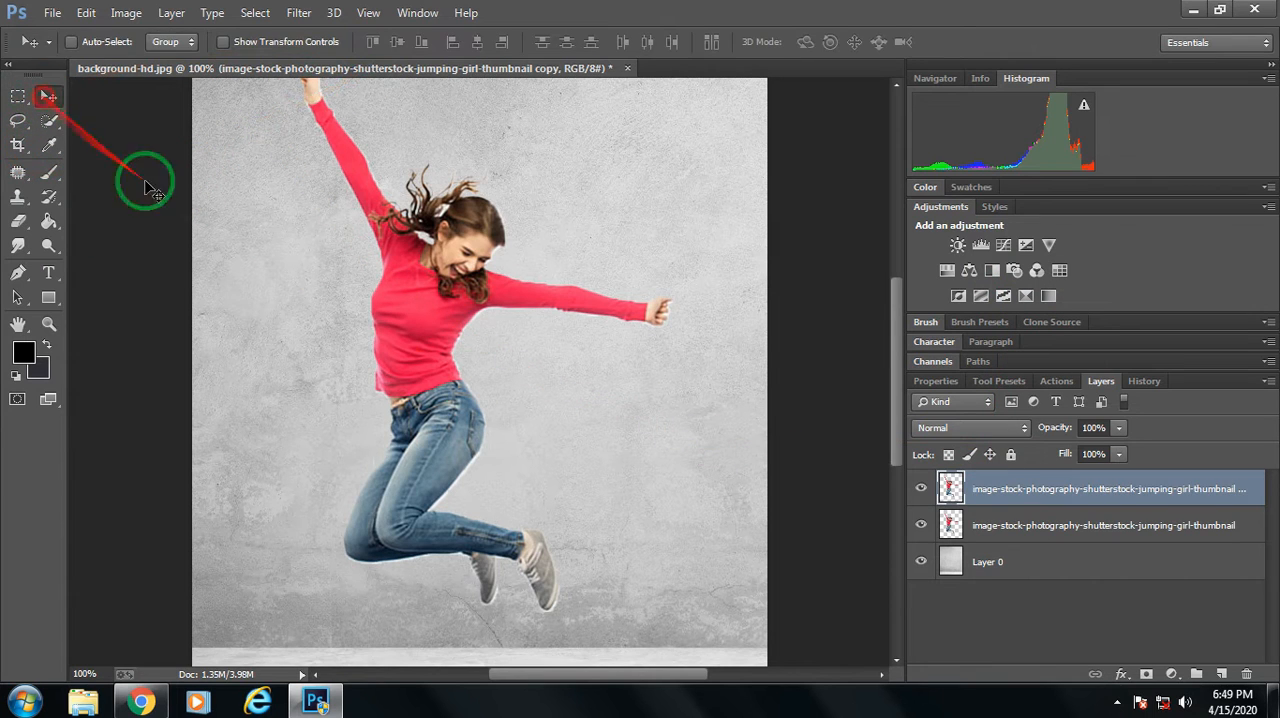
left_click(16, 97)
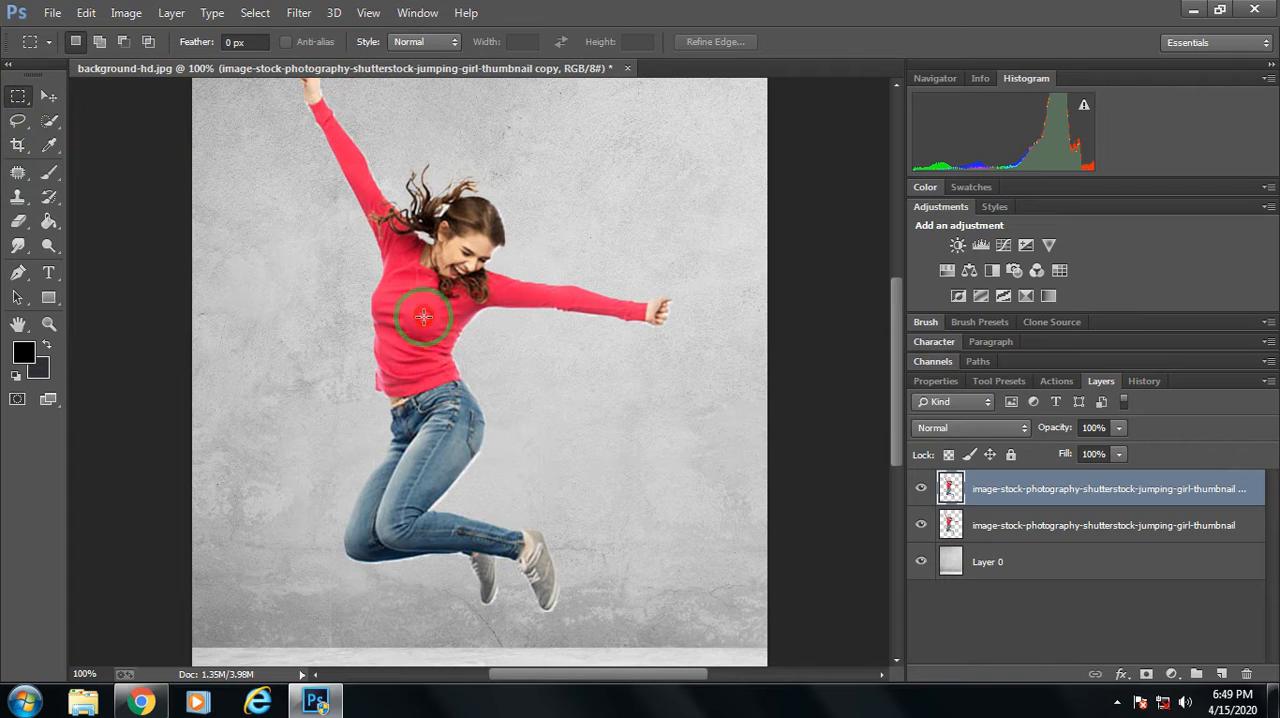
left_click_drag(424, 317, 433, 376)
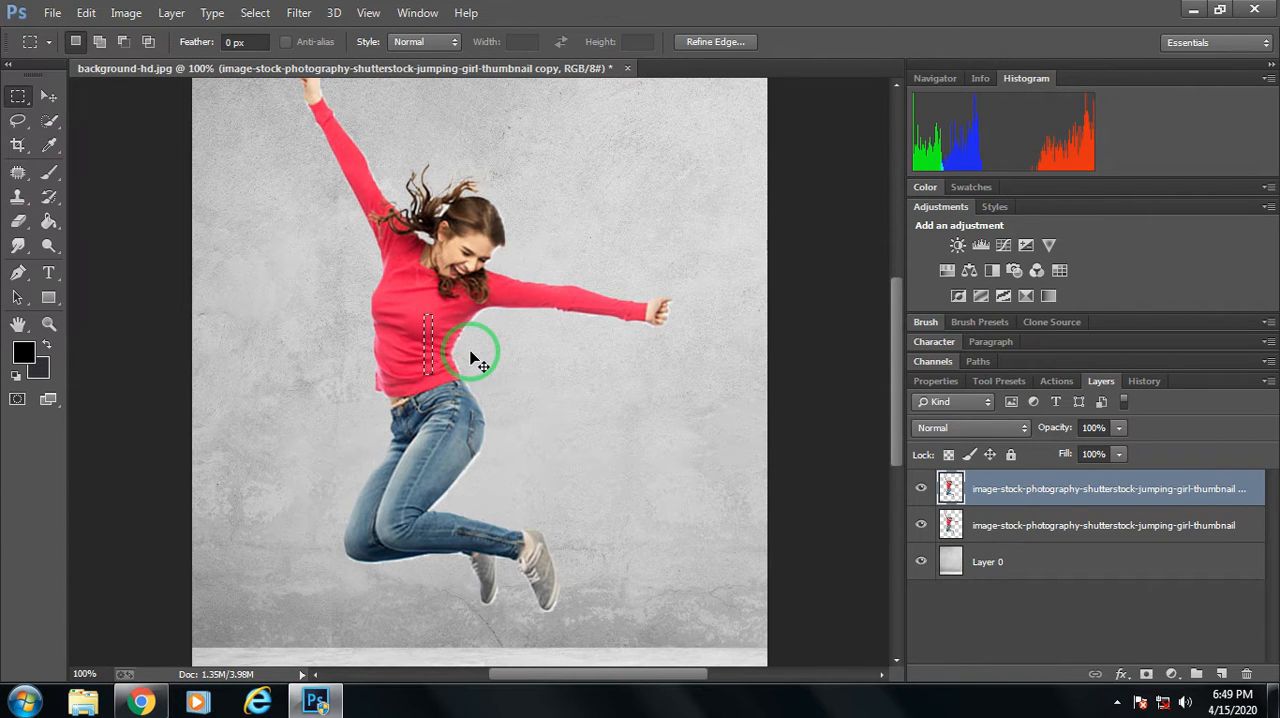
Free-transform the sweater strip into a horizontal red band spanning the full canvas width, with width 6140% and height 149.23%.
key("ctrl+t")
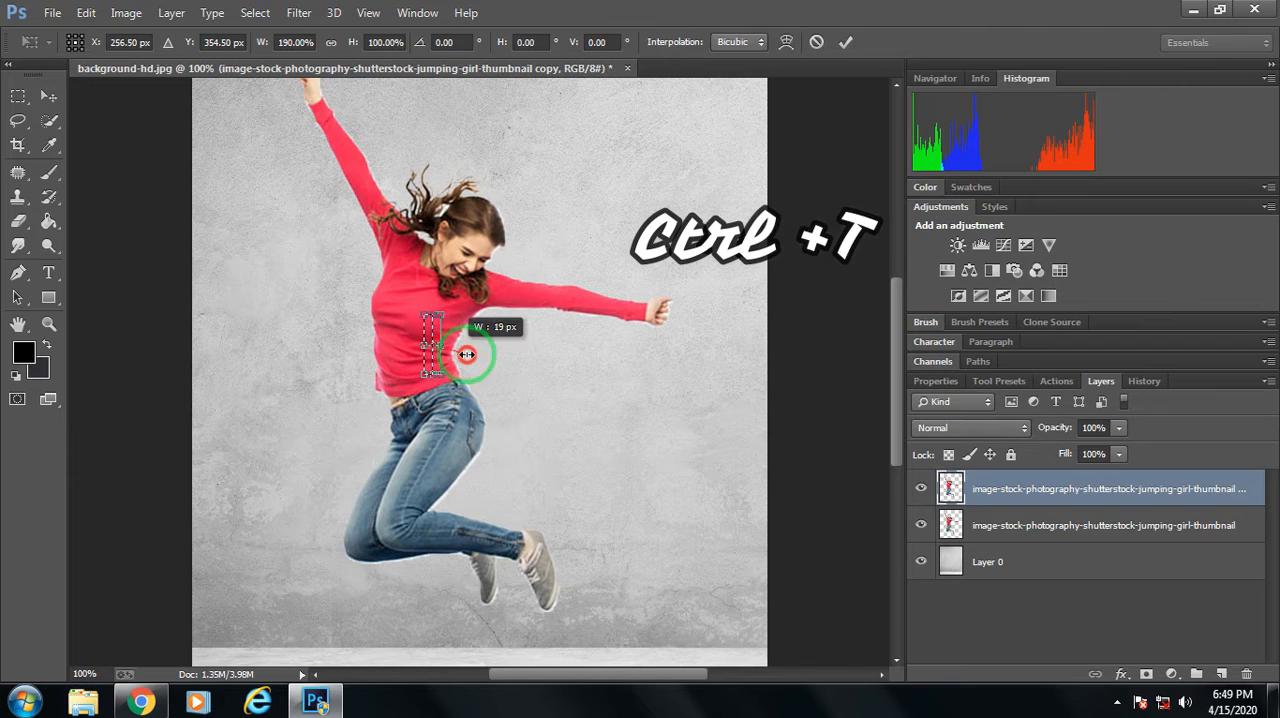
left_click_drag(467, 354, 767, 364)
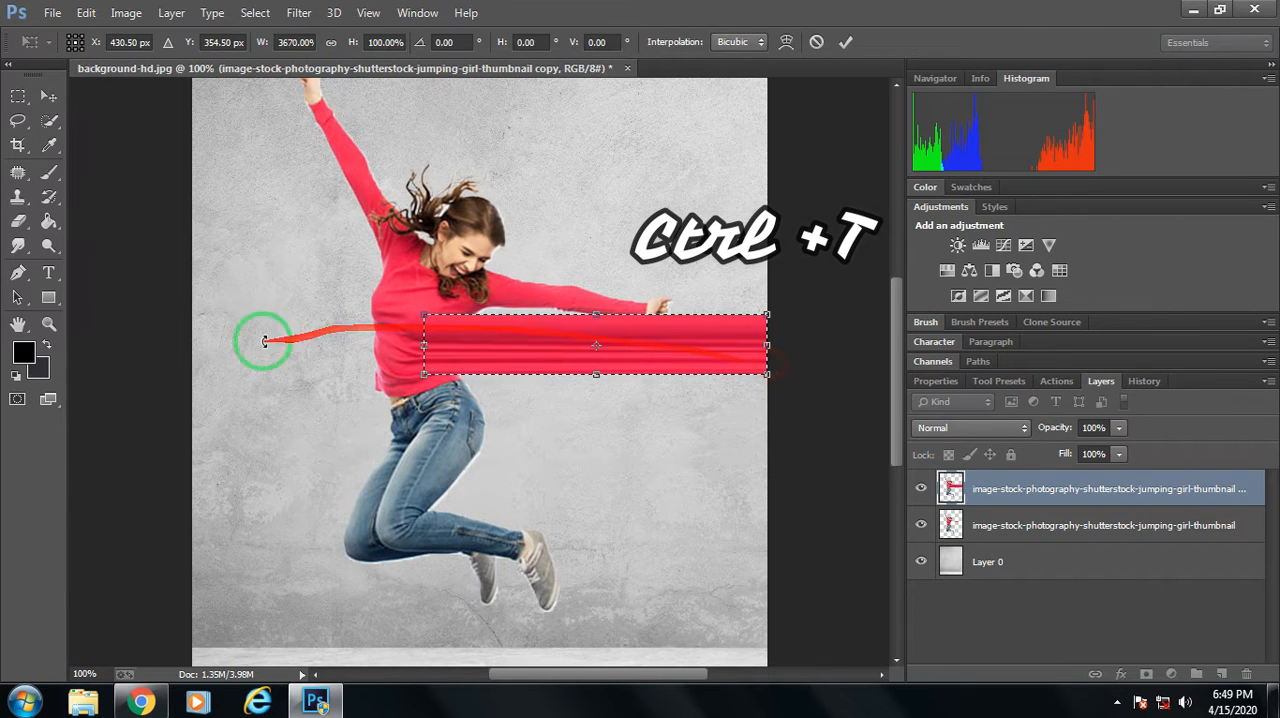
left_click_drag(422, 347, 192, 345)
left_click_drag(484, 375, 660, 406)
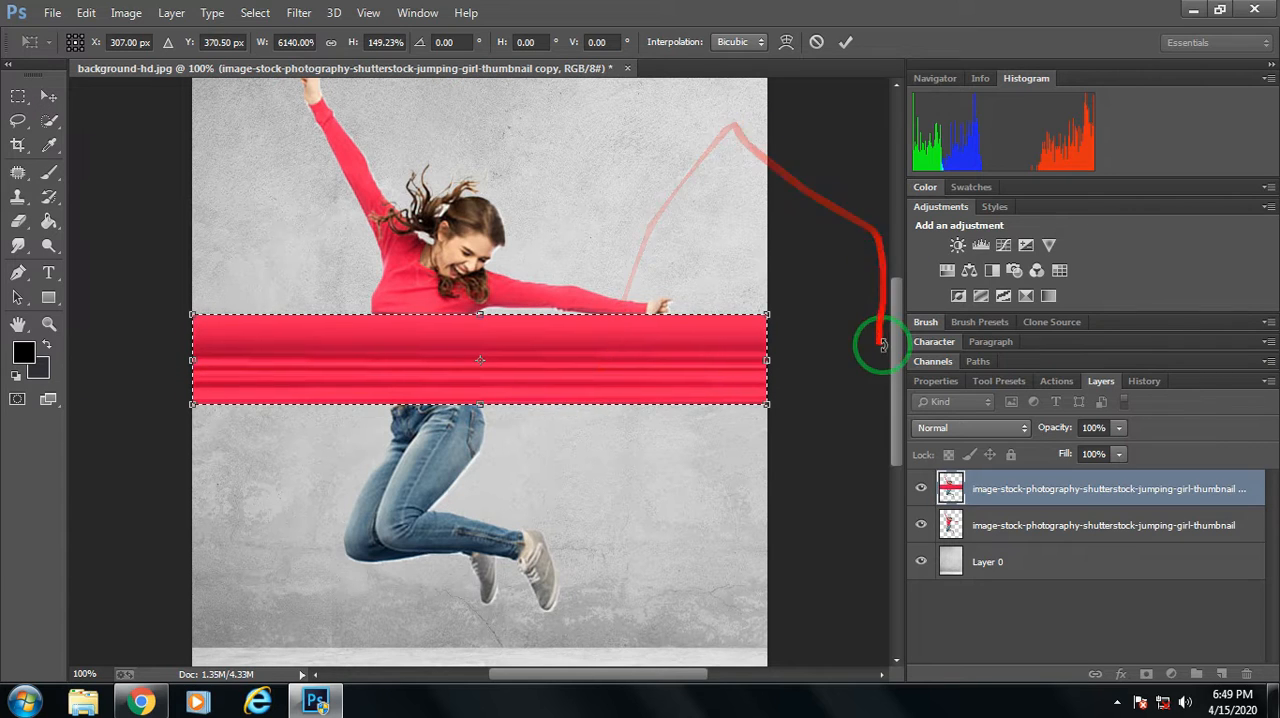
Move the stretched red band to the top edge of the canvas, align it with both sides and apply the transform.
scroll(903, 306, "up", 4)
left_click_drag(577, 520, 564, 217)
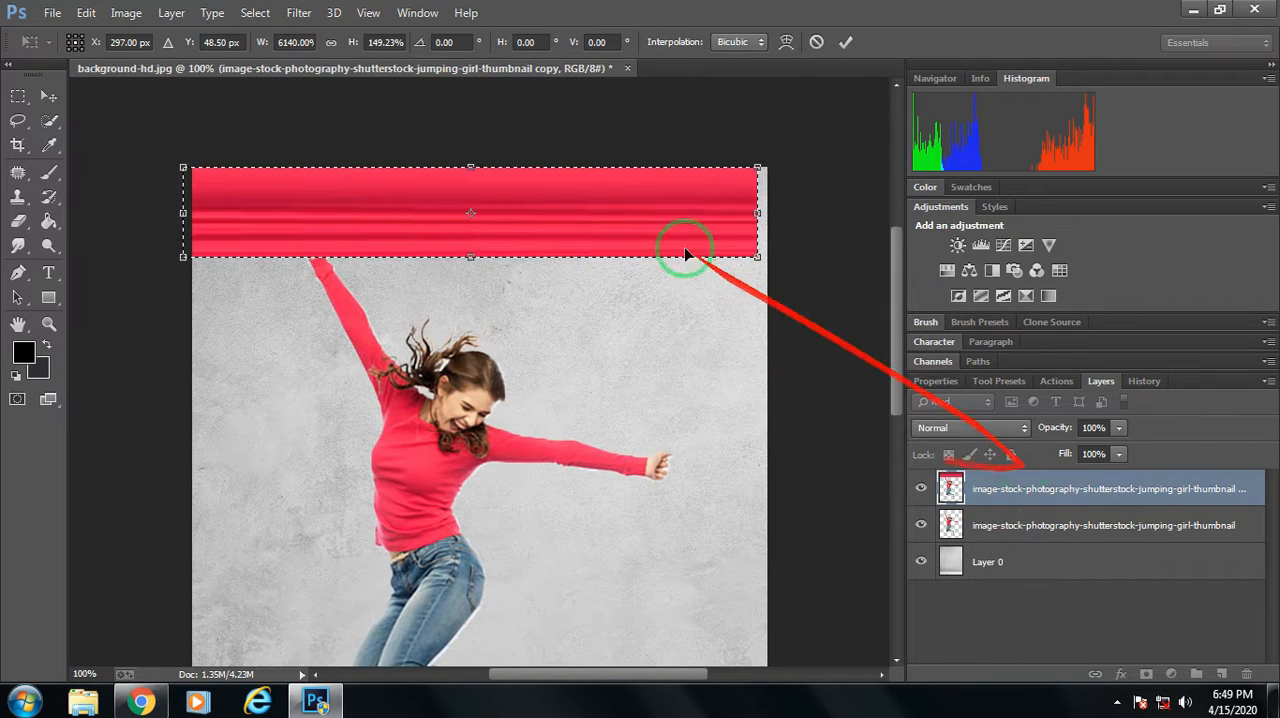
left_click_drag(570, 213, 580, 209)
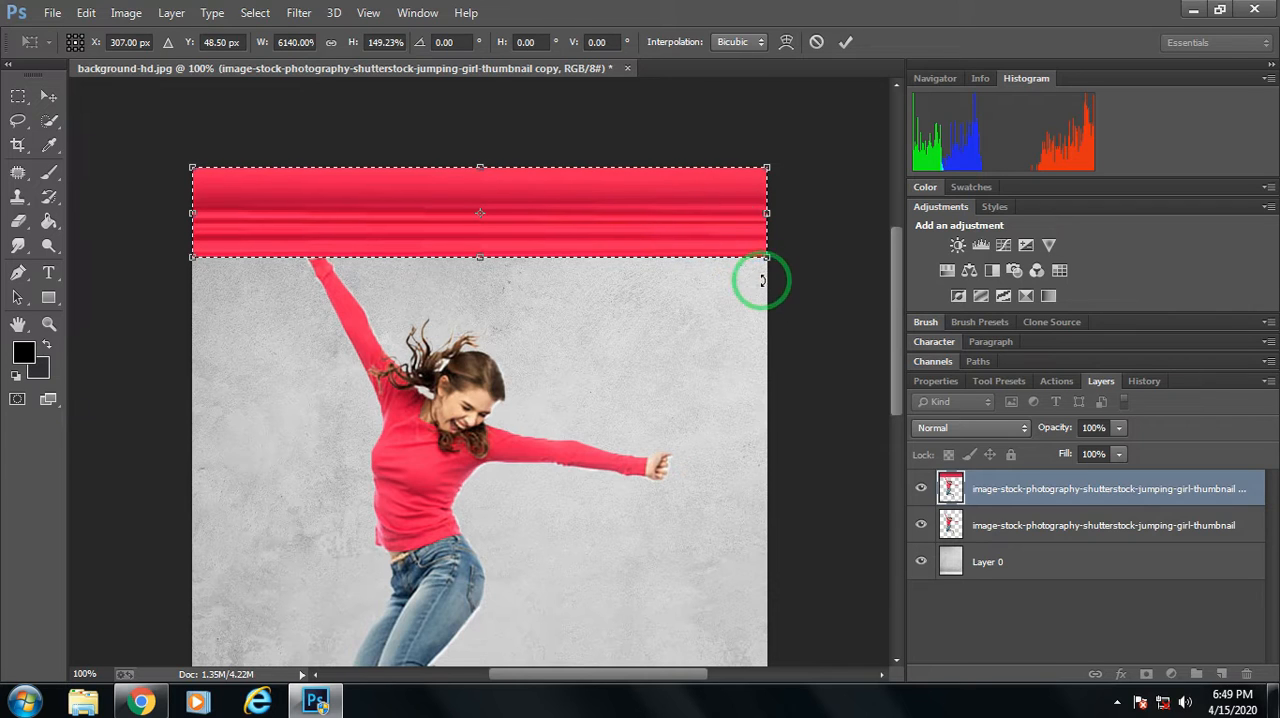
left_click(47, 95)
left_click(490, 273)
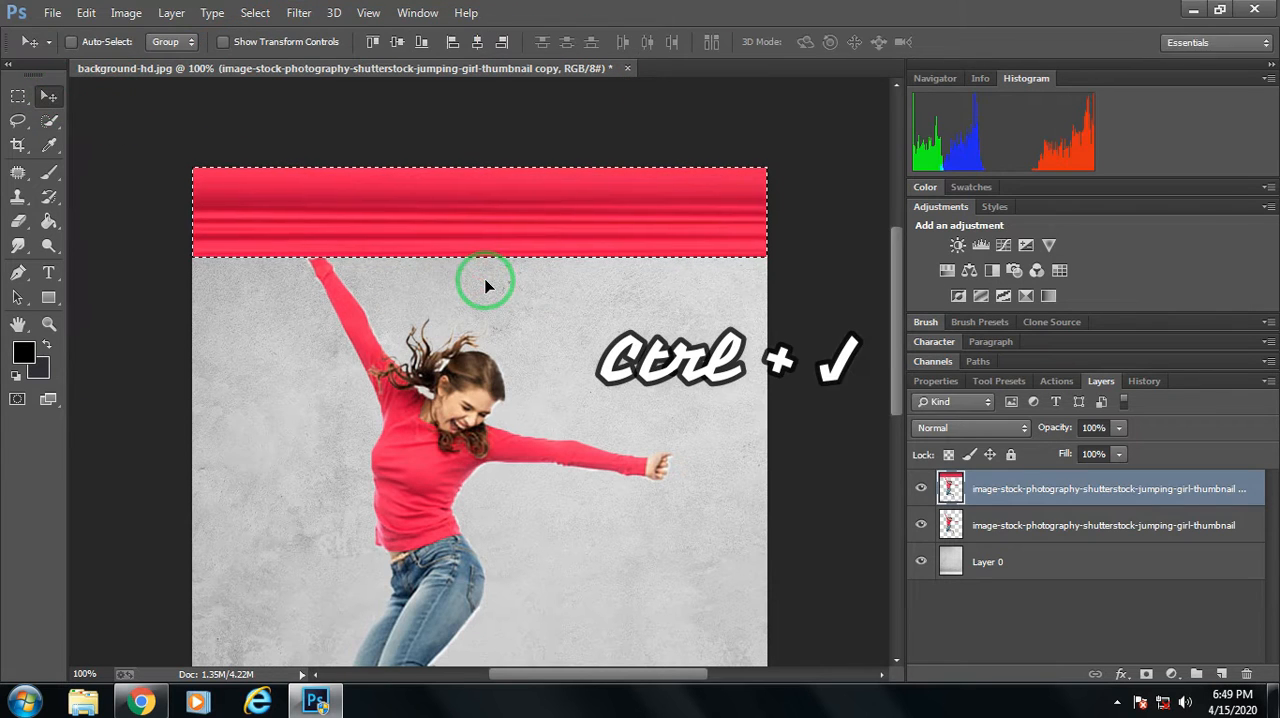
Copy the selected red band onto its own layer and select the duplicate girl layer it came from.
key("ctrl+j")
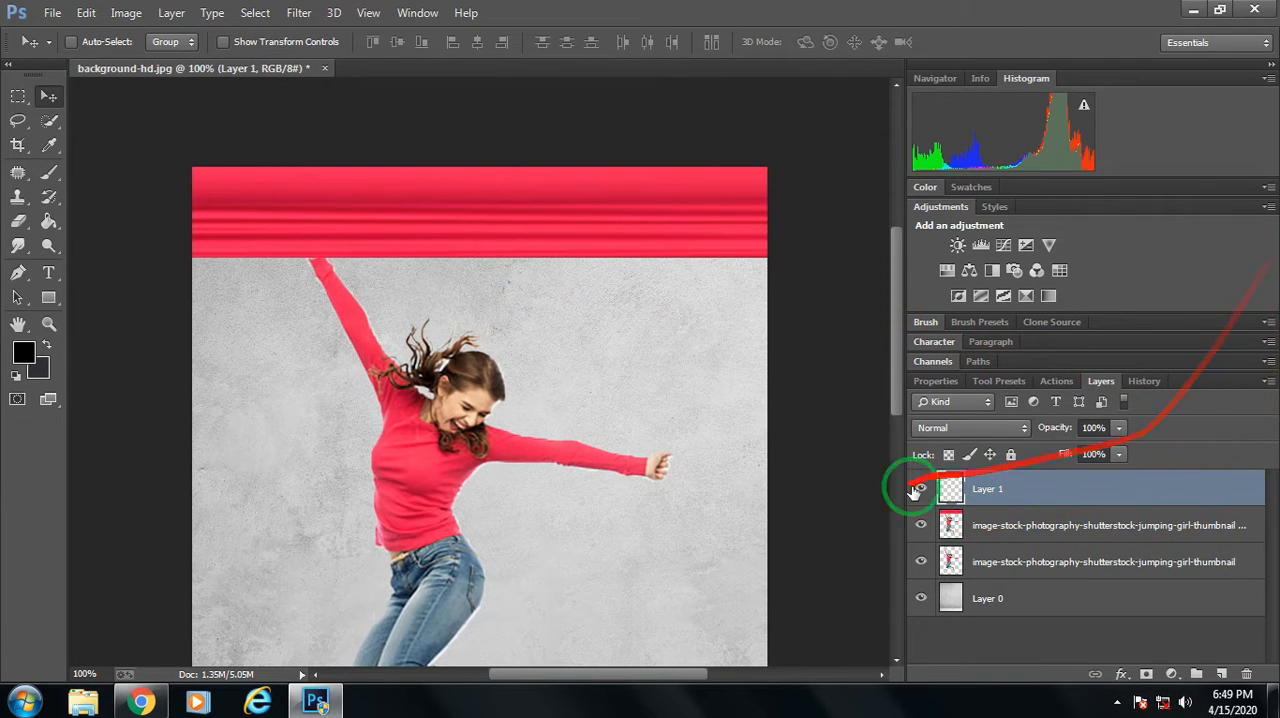
left_click(1057, 556)
left_click(992, 525)
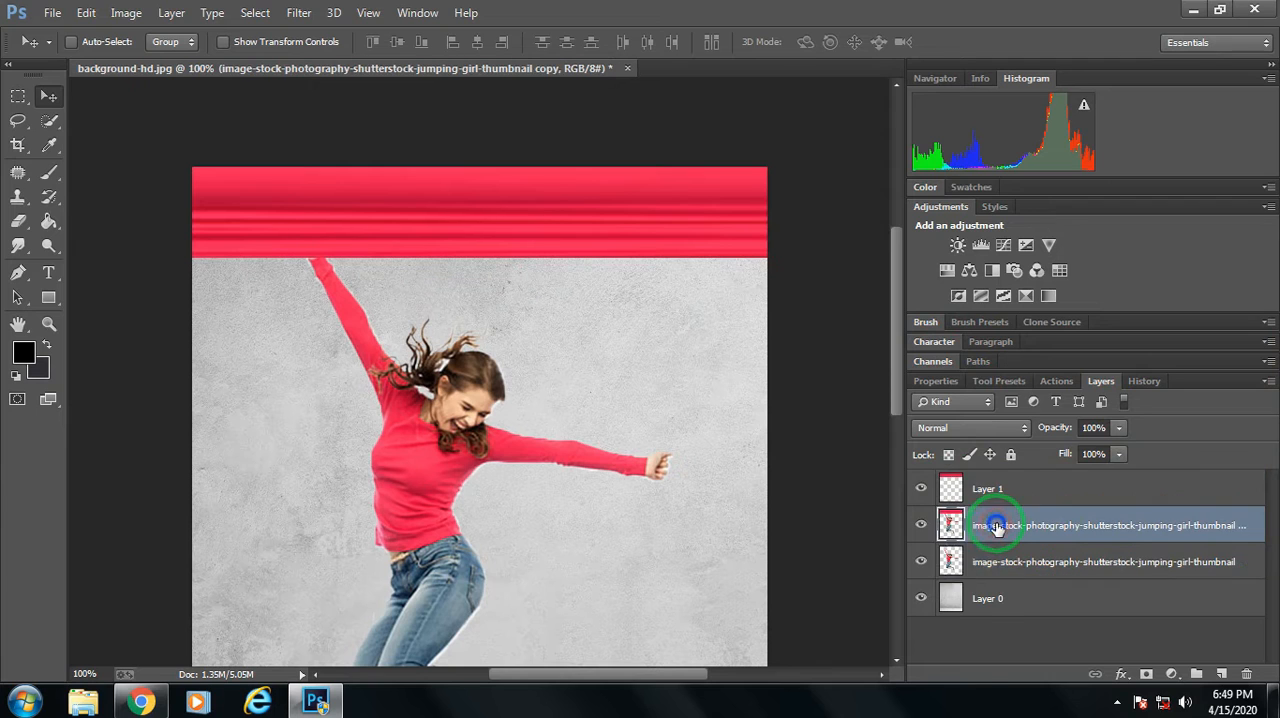
right_click(992, 525)
left_click(660, 170)
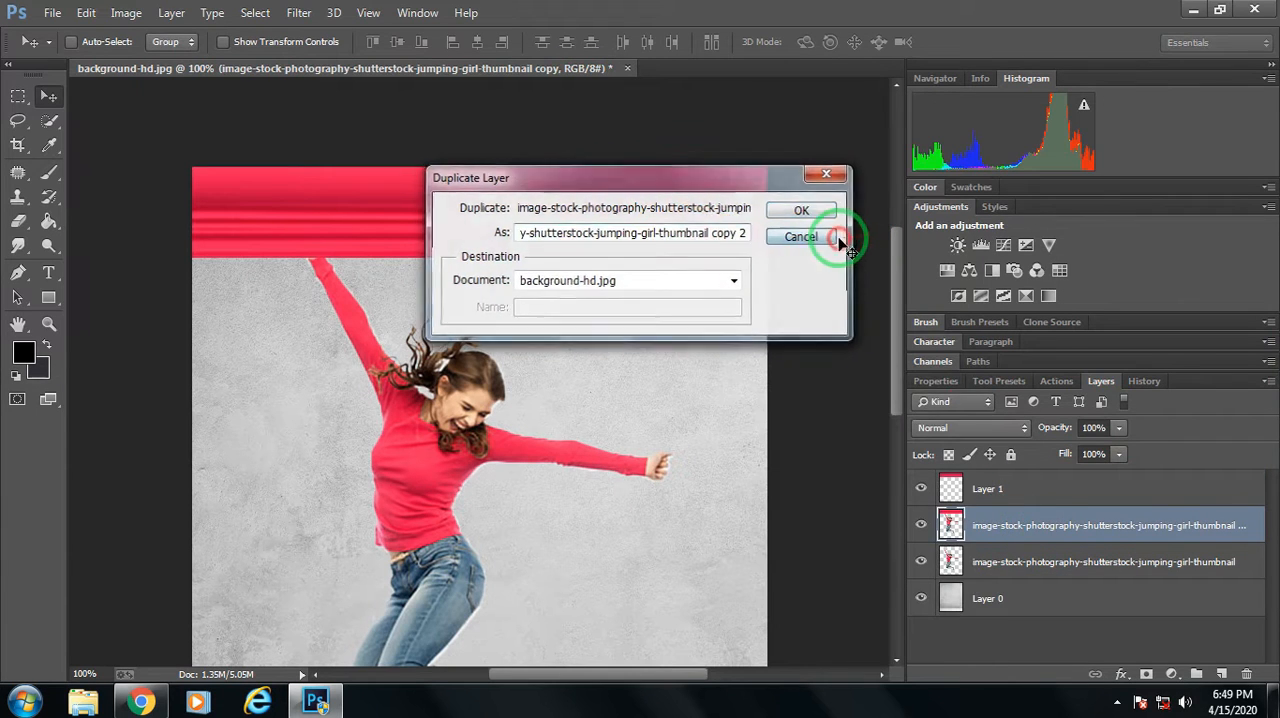
left_click(832, 235)
Delete the duplicate girl layer from which the red band was copied.
right_click(1000, 489)
left_click(665, 184)
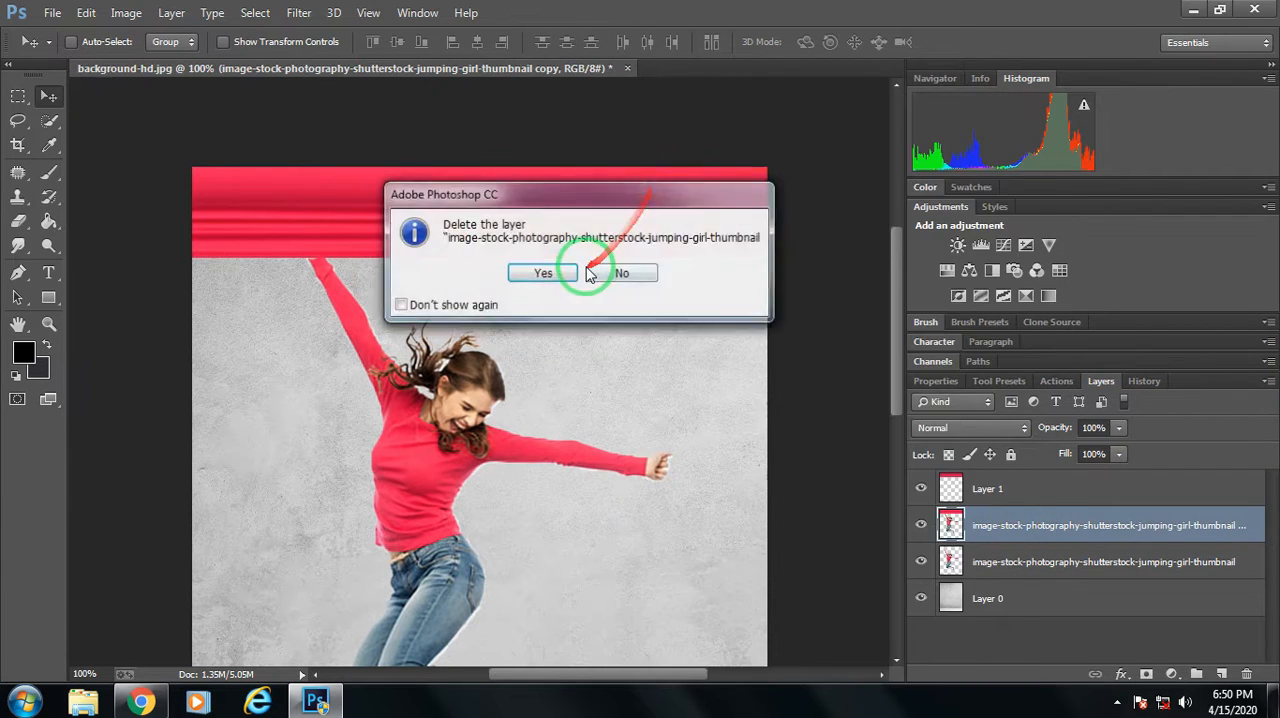
left_click(560, 277)
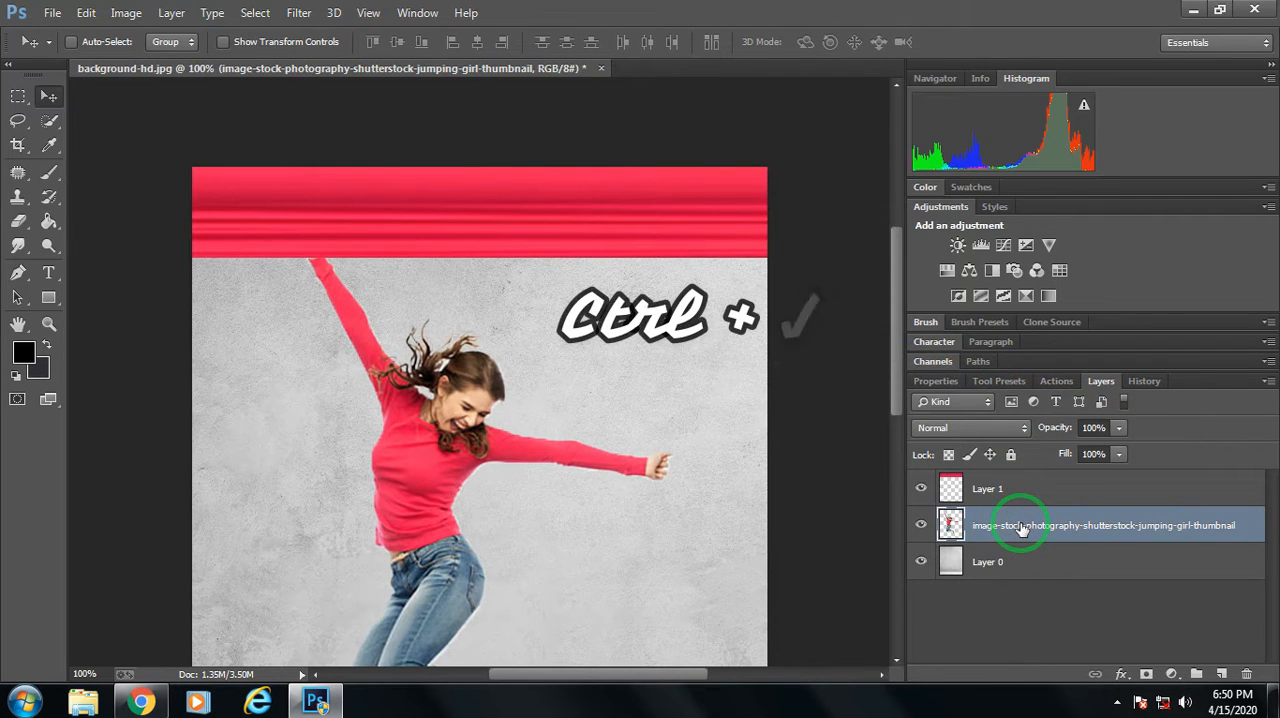
Duplicate the girl layer and marquee-select a thin vertical strip of her jeans just below the waist on the copy.
key("ctrl+j")
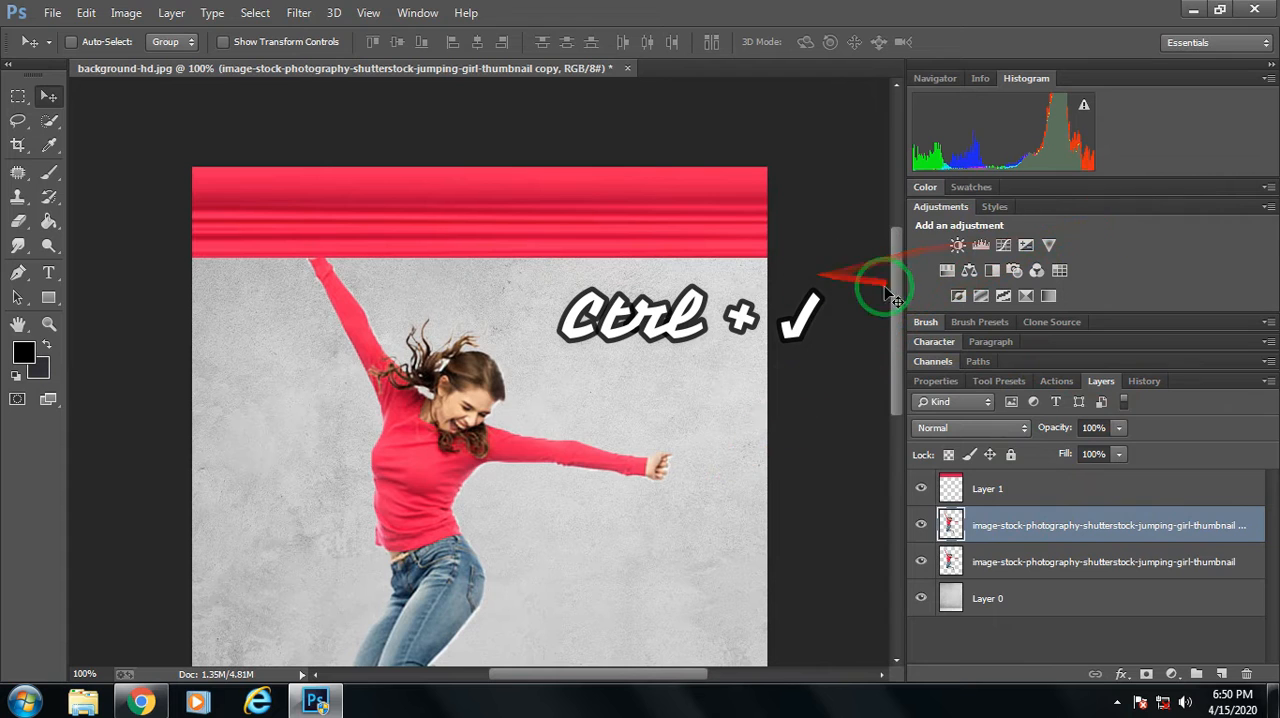
left_click_drag(904, 292, 887, 349)
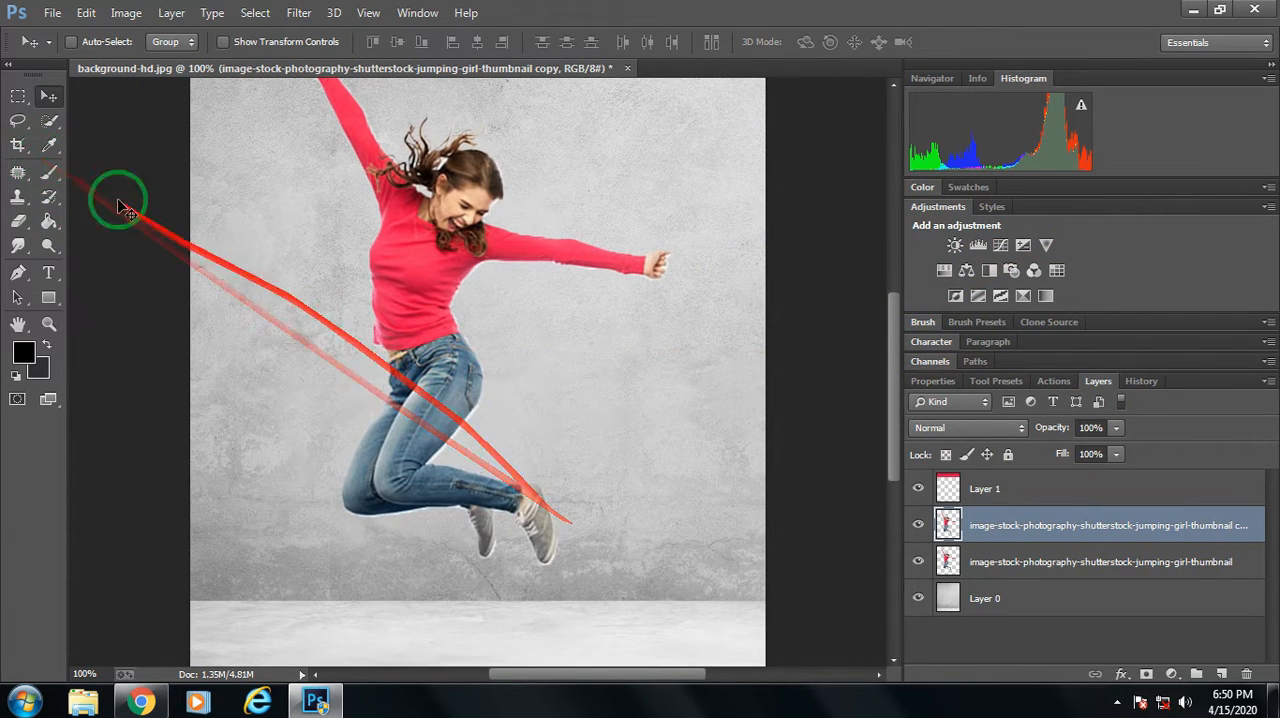
left_click(18, 96)
left_click_drag(445, 354, 436, 421)
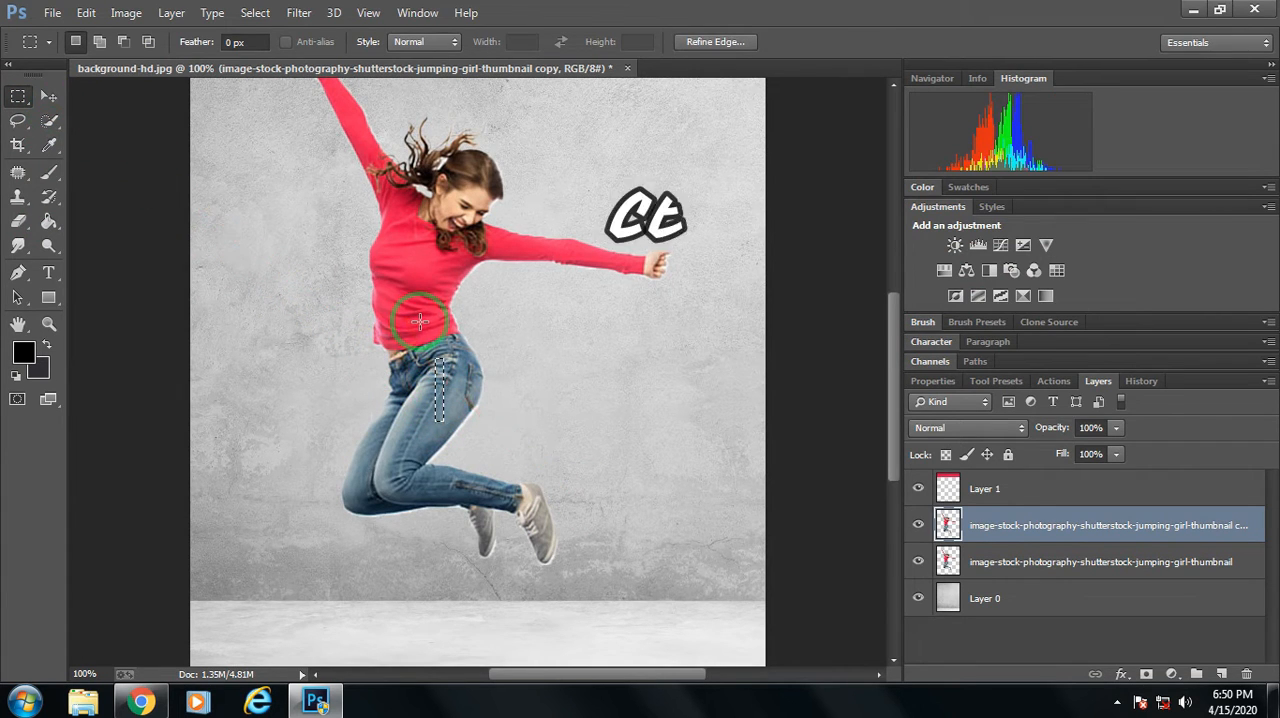
Free-transform the jeans strip into a blue band spanning the full canvas width, with width 6140% and height 132.35%.
key("ctrl+t")
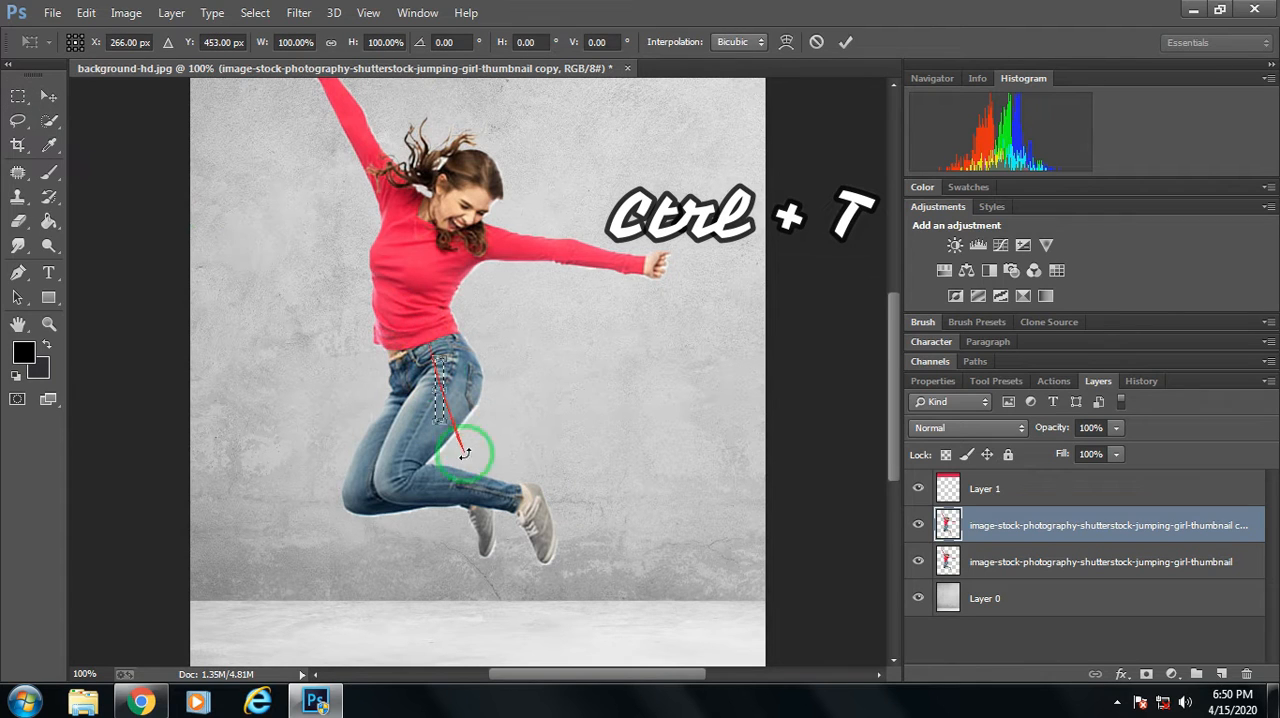
left_click_drag(497, 392, 765, 392)
left_click_drag(432, 385, 190, 358)
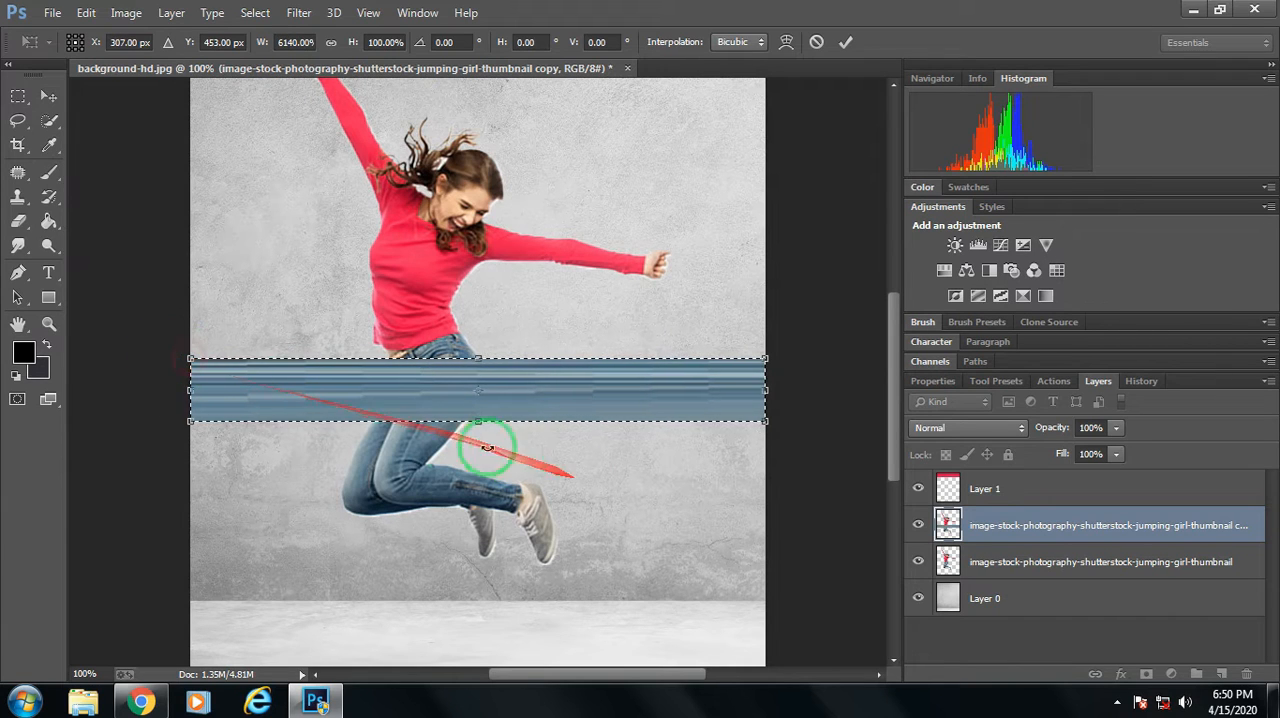
left_click_drag(481, 421, 484, 441)
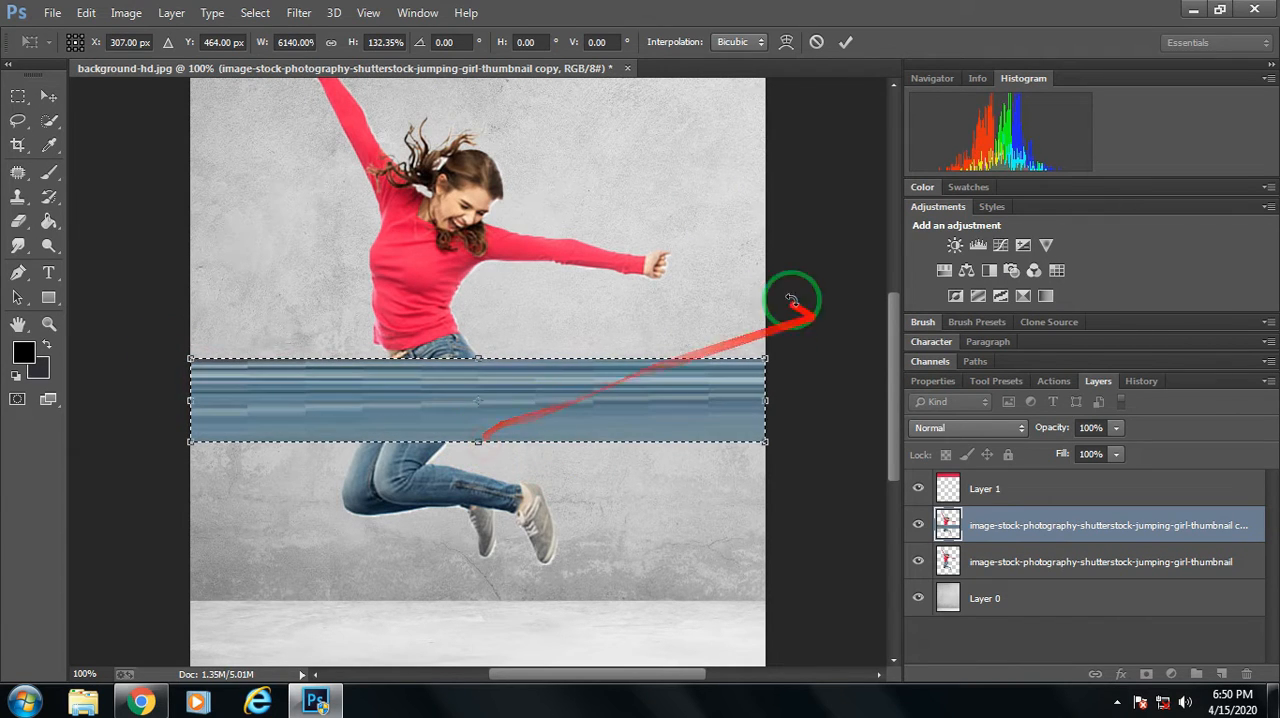
left_click(845, 41)
Move the selected blue band up so it sits directly beneath the red band.
left_click_drag(894, 376, 886, 317)
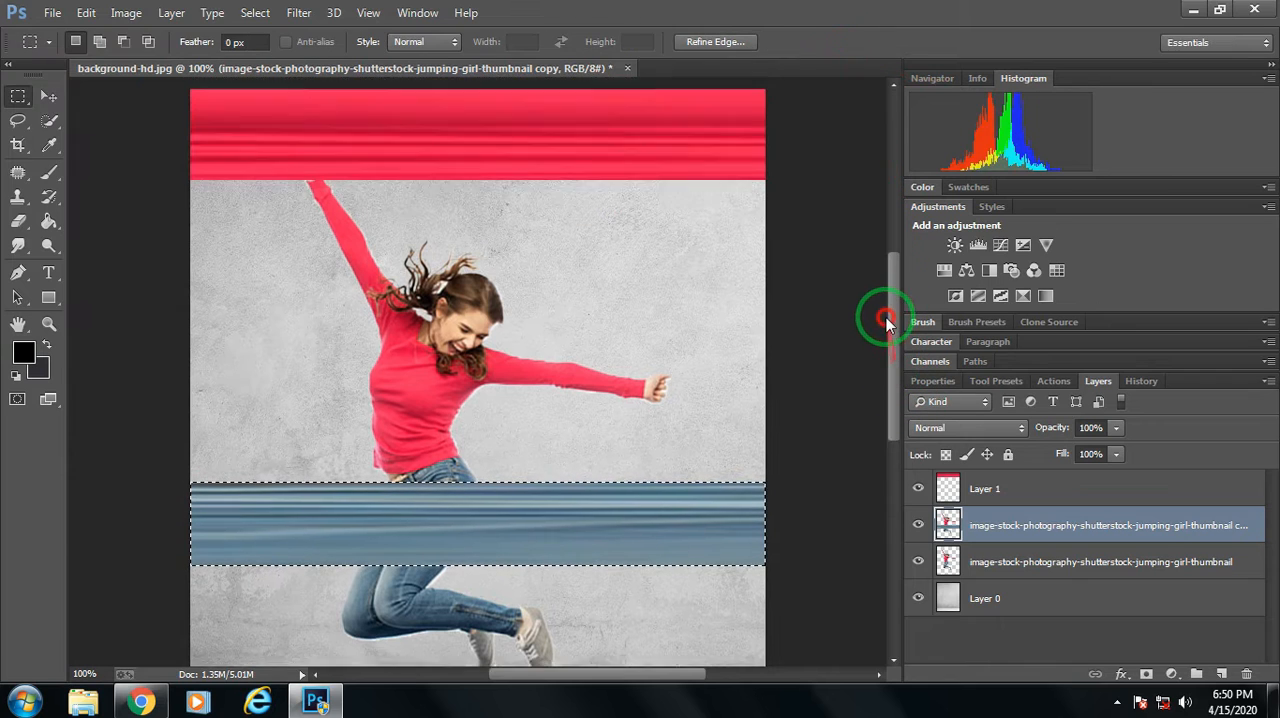
left_click(48, 96)
left_click_drag(390, 443, 463, 188)
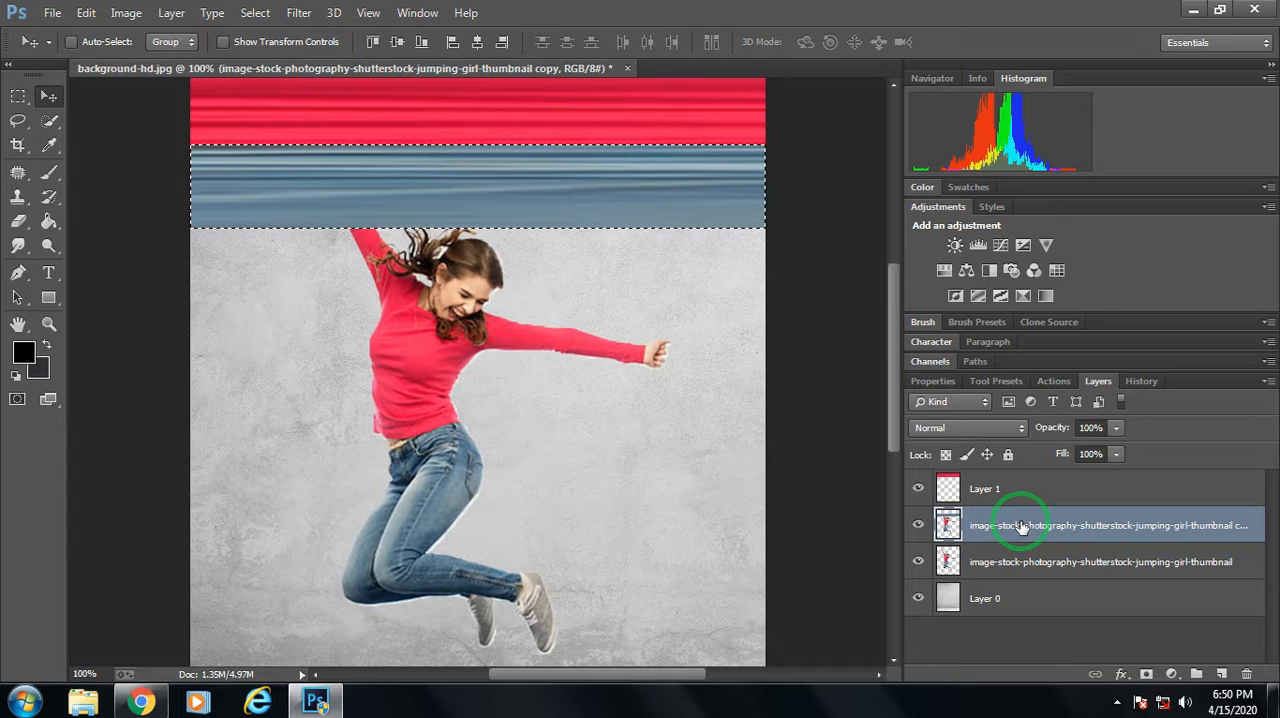
Copy the blue band onto its own layer and delete the duplicate girl layer it came from.
key("ctrl+j")
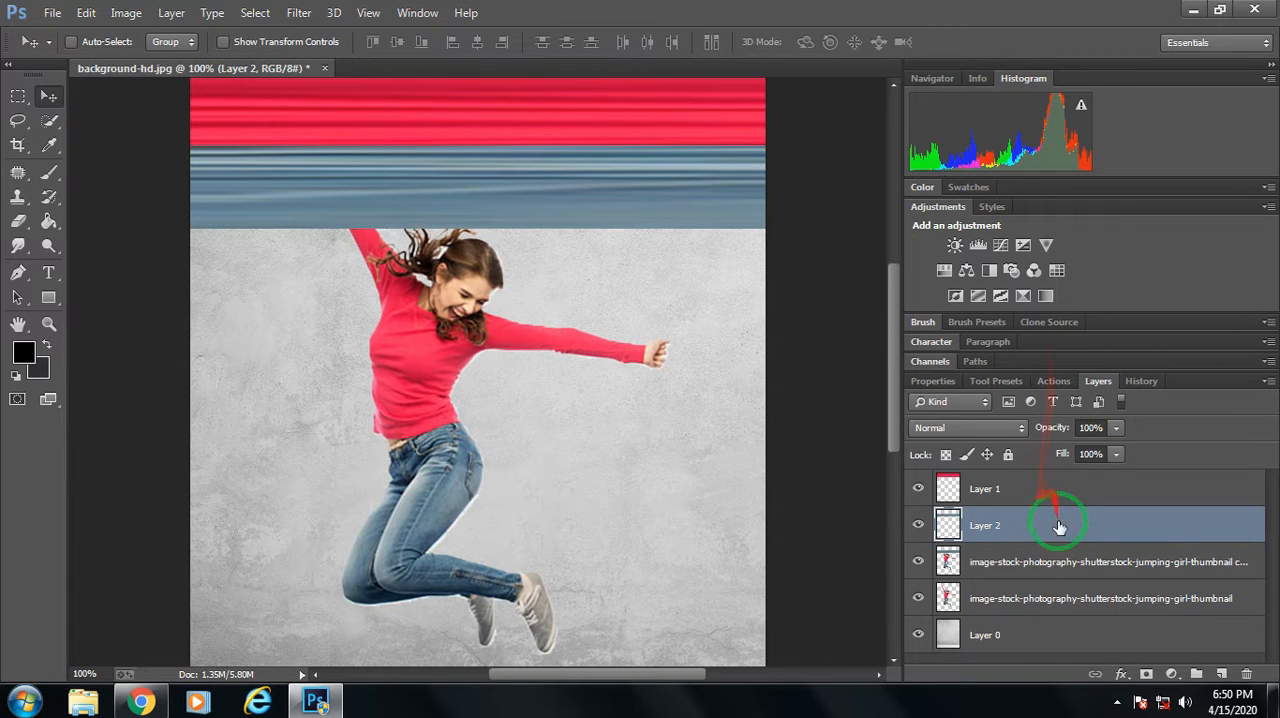
right_click(1010, 566)
left_click(670, 166)
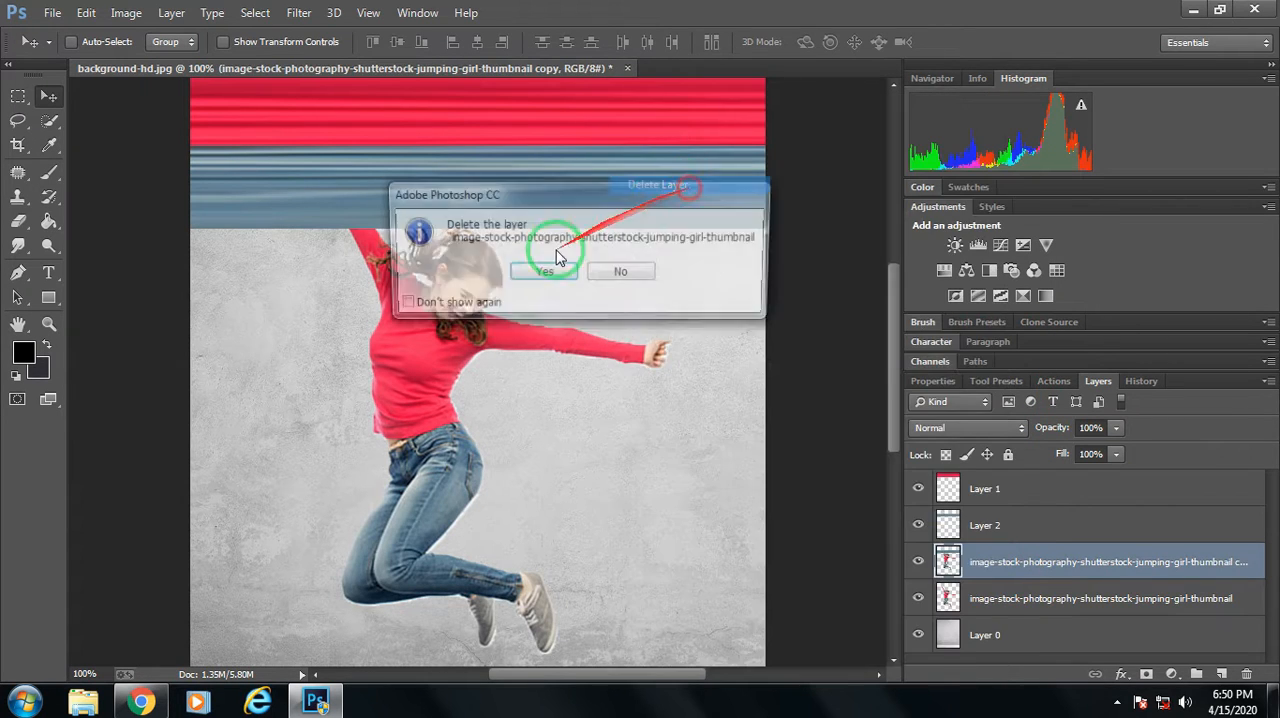
left_click(541, 274)
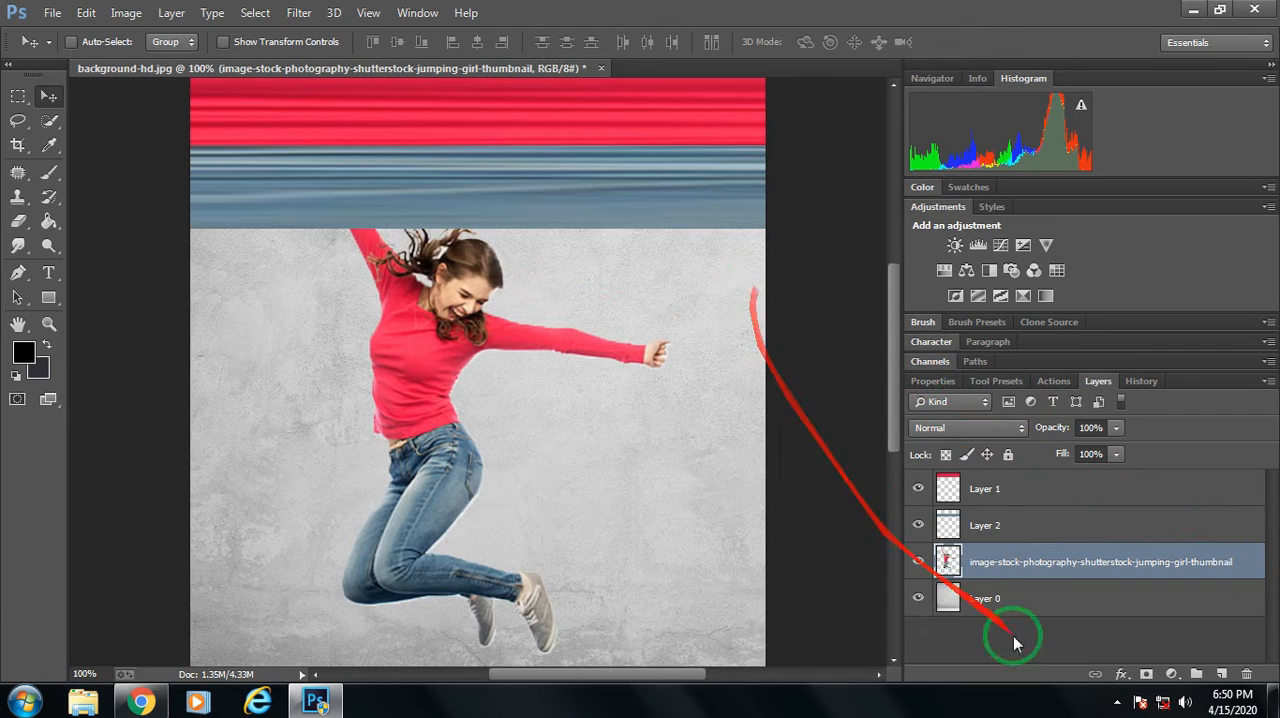
Move the blue band on Layer 2 down over the girl's upper body, leaving a gap below the red band.
left_click_drag(893, 338, 894, 316)
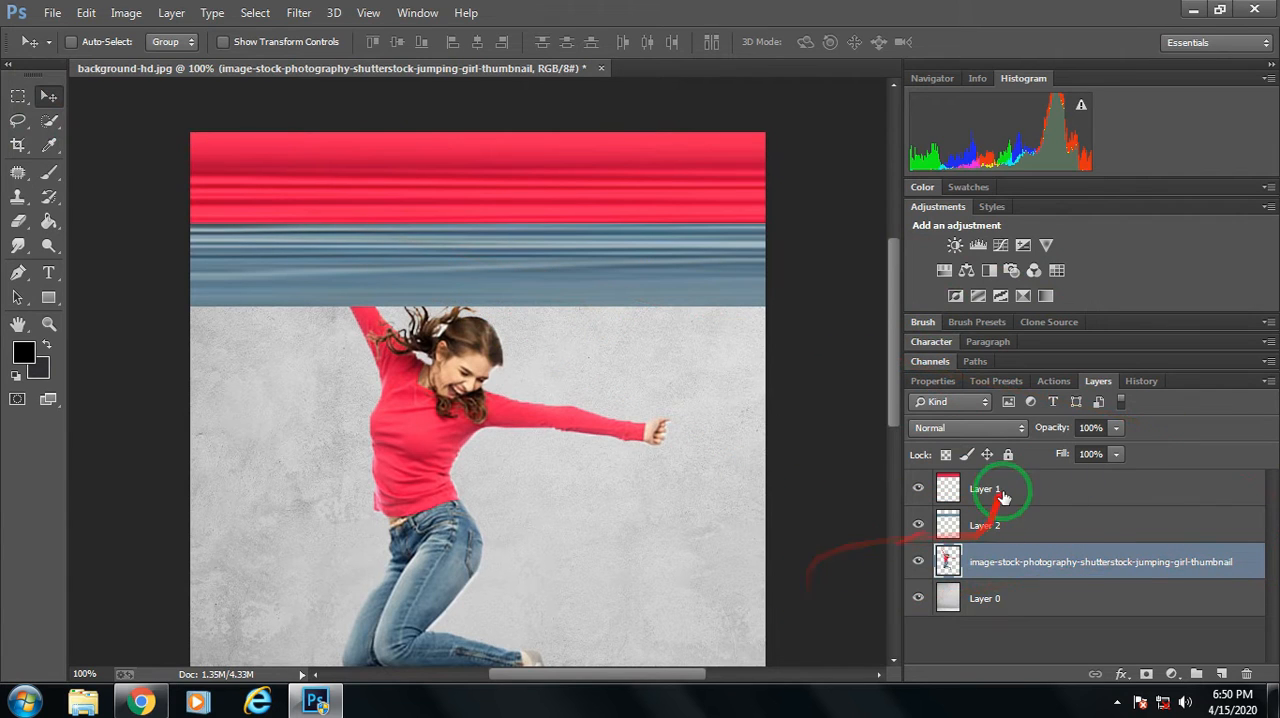
left_click(955, 489)
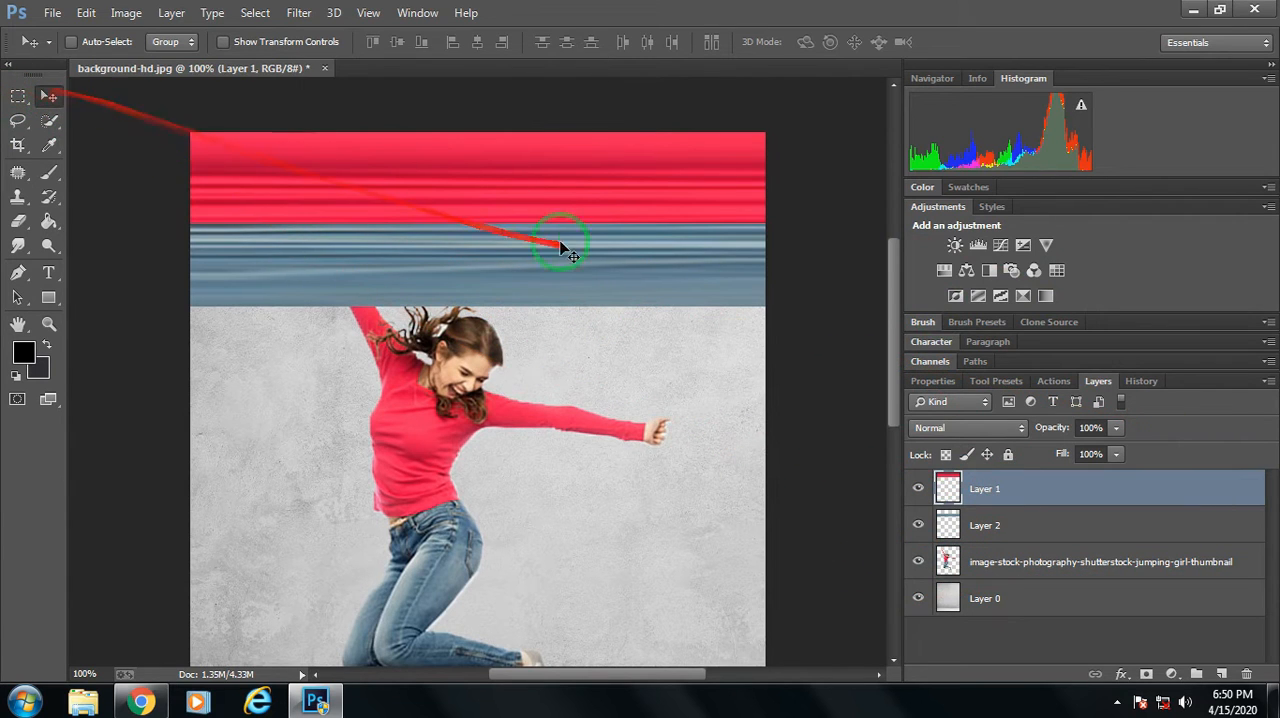
left_click(1012, 522)
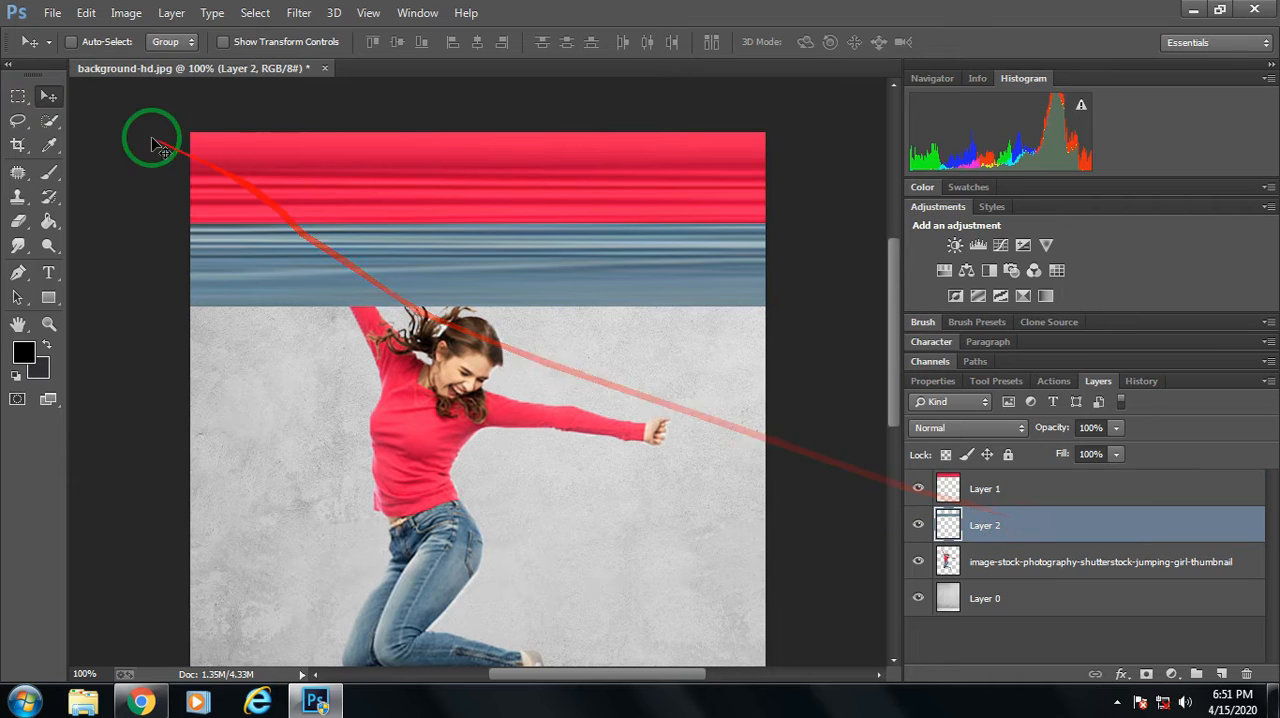
mouse_move(308, 257)
left_mouse_down()
mouse_move(409, 277)
mouse_move(409, 428)
left_mouse_up()
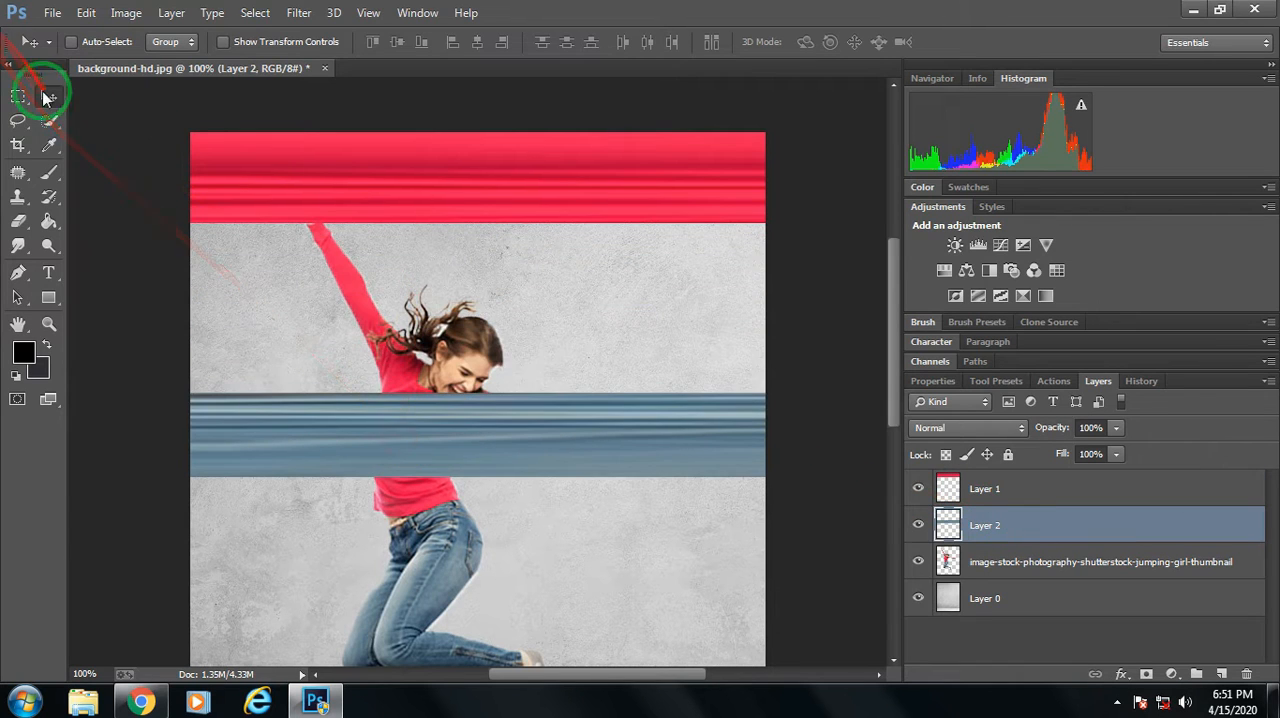
Try a height of 106.67% for the blue band on Layer 2 with Free Transform and return it to 100%.
left_click(18, 96)
right_click(485, 215)
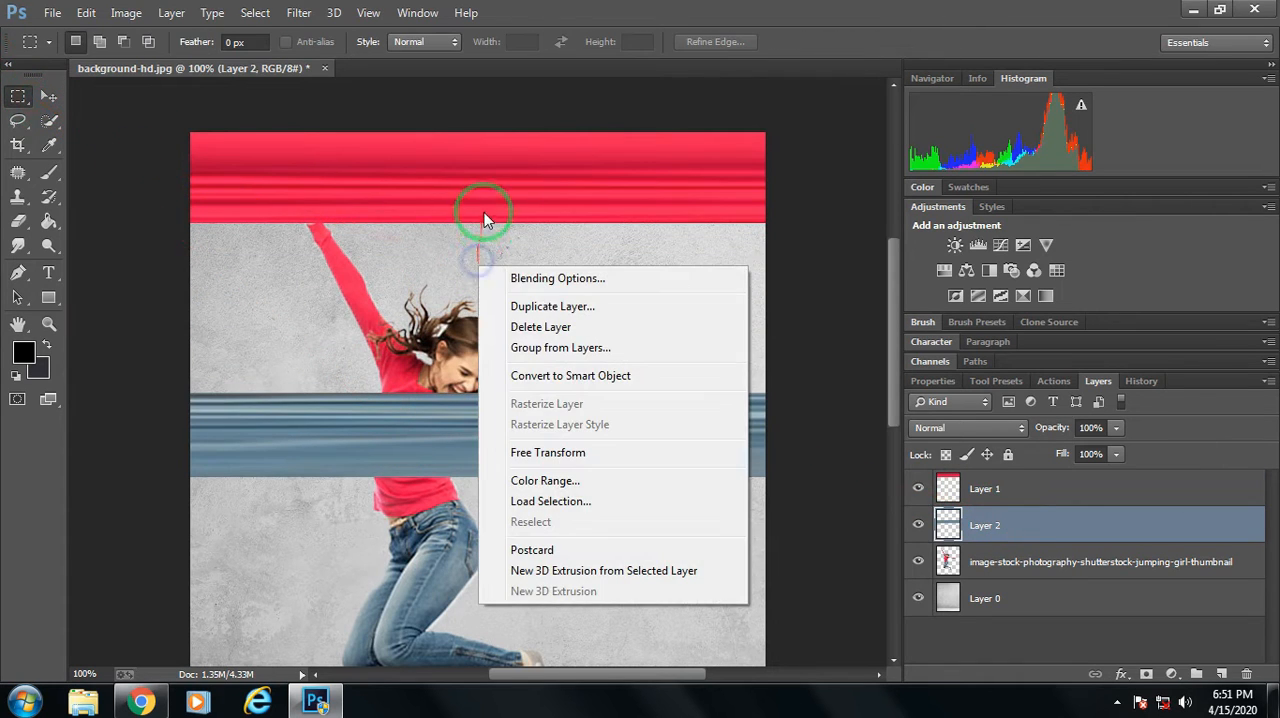
left_click(548, 453)
mouse_move(491, 481)
left_mouse_down()
mouse_move(505, 496)
mouse_move(470, 480)
mouse_move(484, 482)
left_mouse_up()
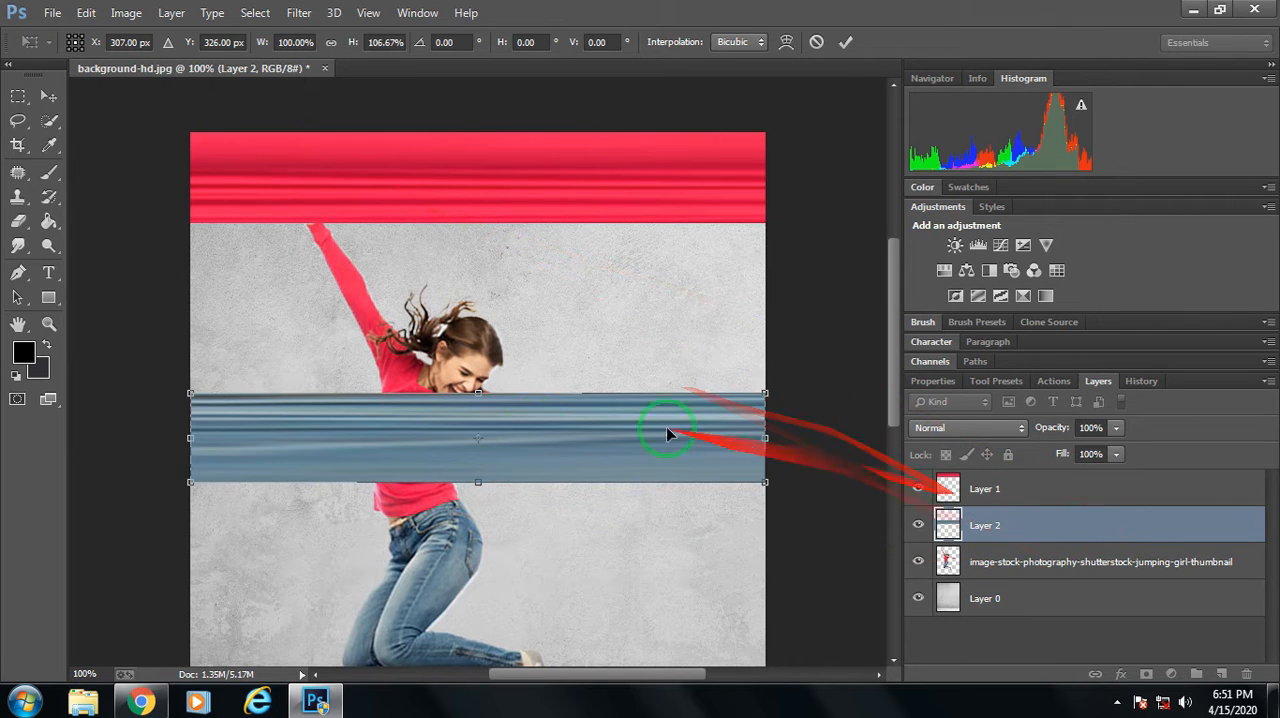
left_click_drag(484, 485, 485, 478)
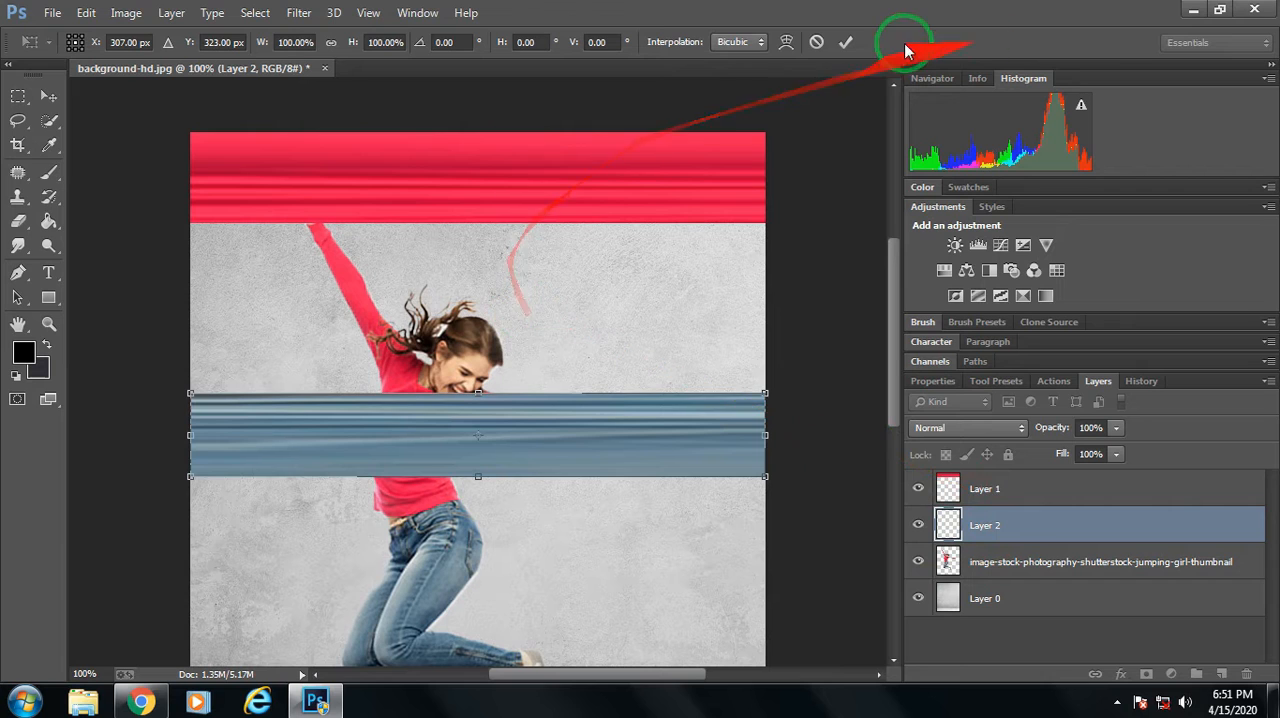
left_click(850, 42)
Free-transform the red band on Layer 1 to a height of 120.62%, extending its lower edge downward.
left_click(18, 96)
right_click(556, 220)
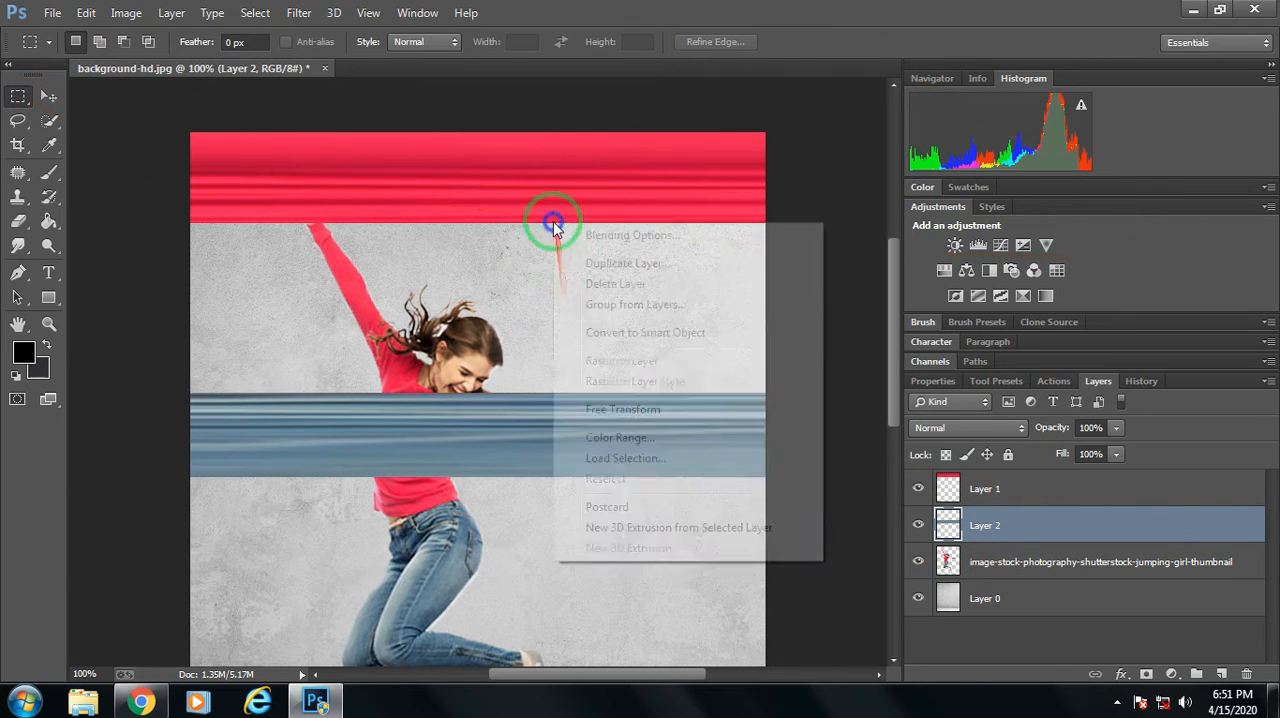
left_click(1047, 520)
left_click(977, 484)
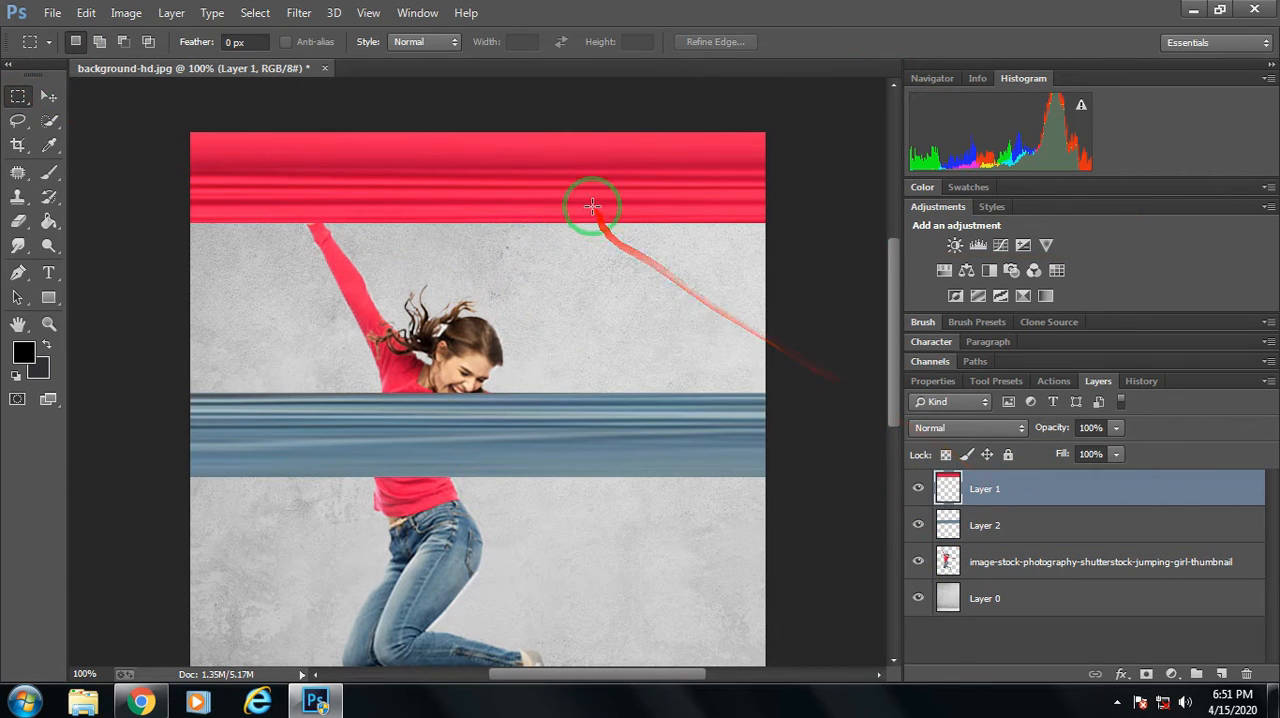
right_click(593, 207)
left_click(657, 392)
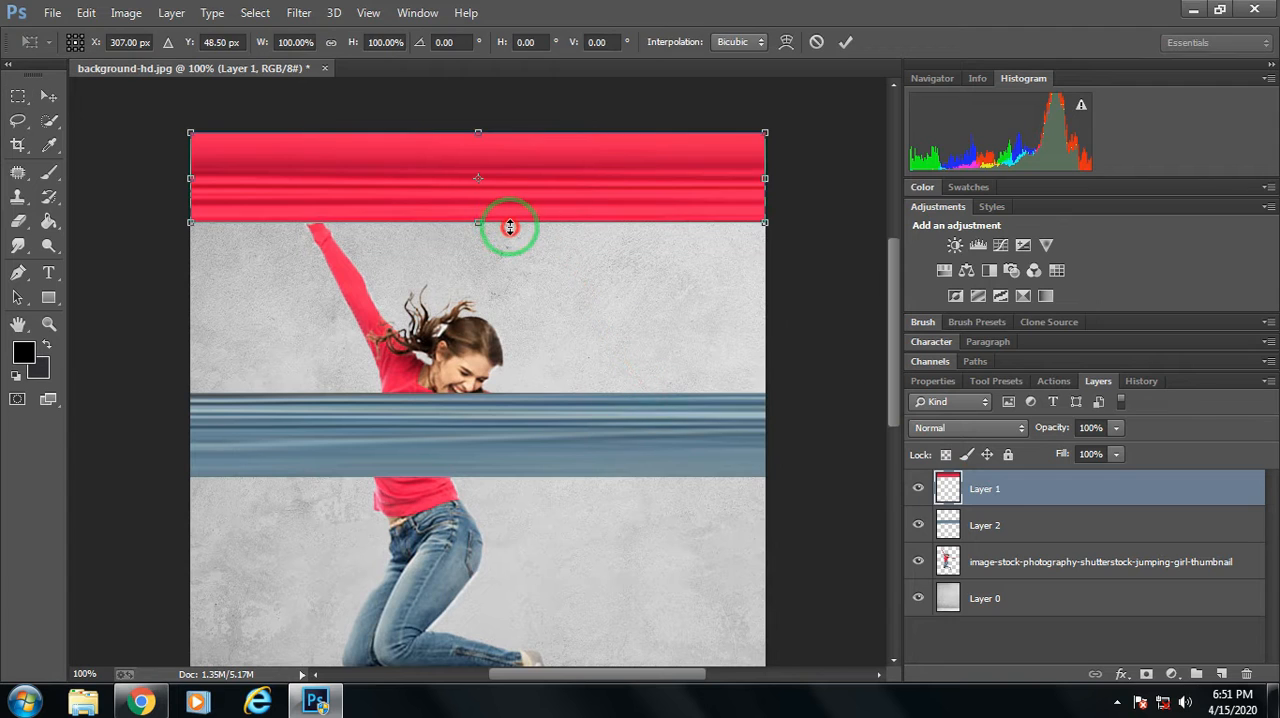
left_click_drag(510, 227, 511, 237)
left_click_drag(513, 244, 513, 246)
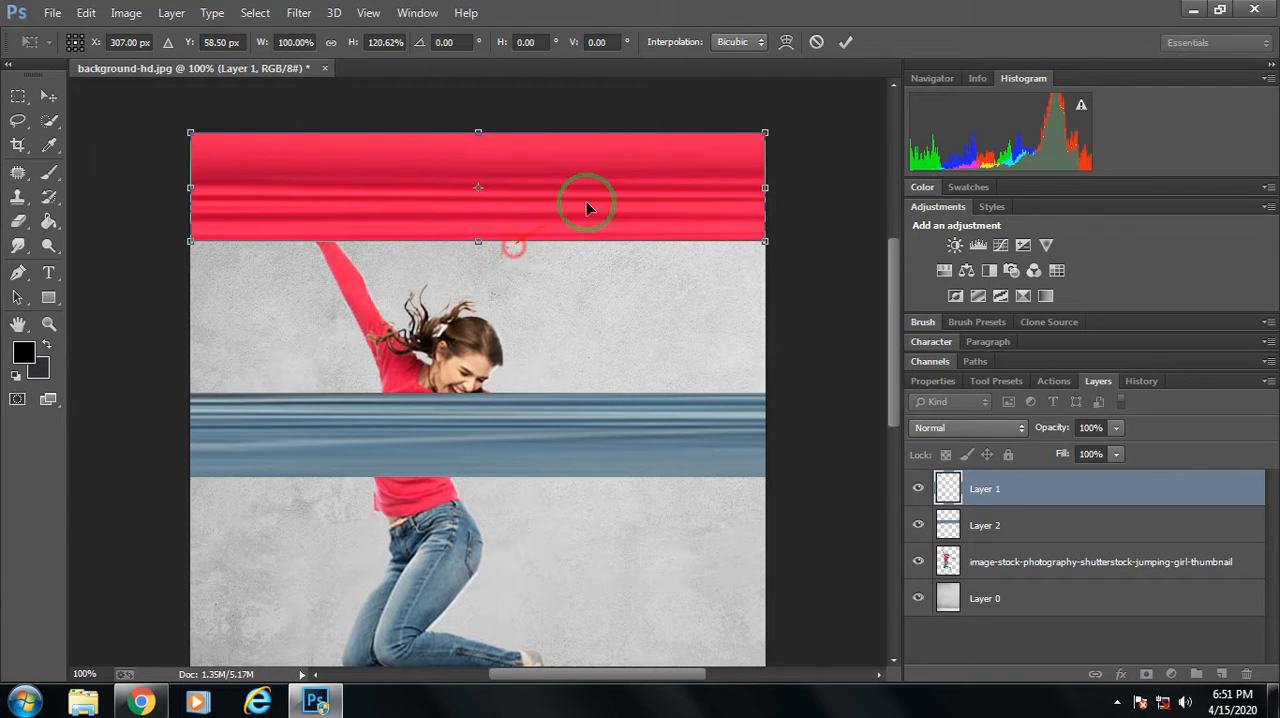
left_click(850, 55)
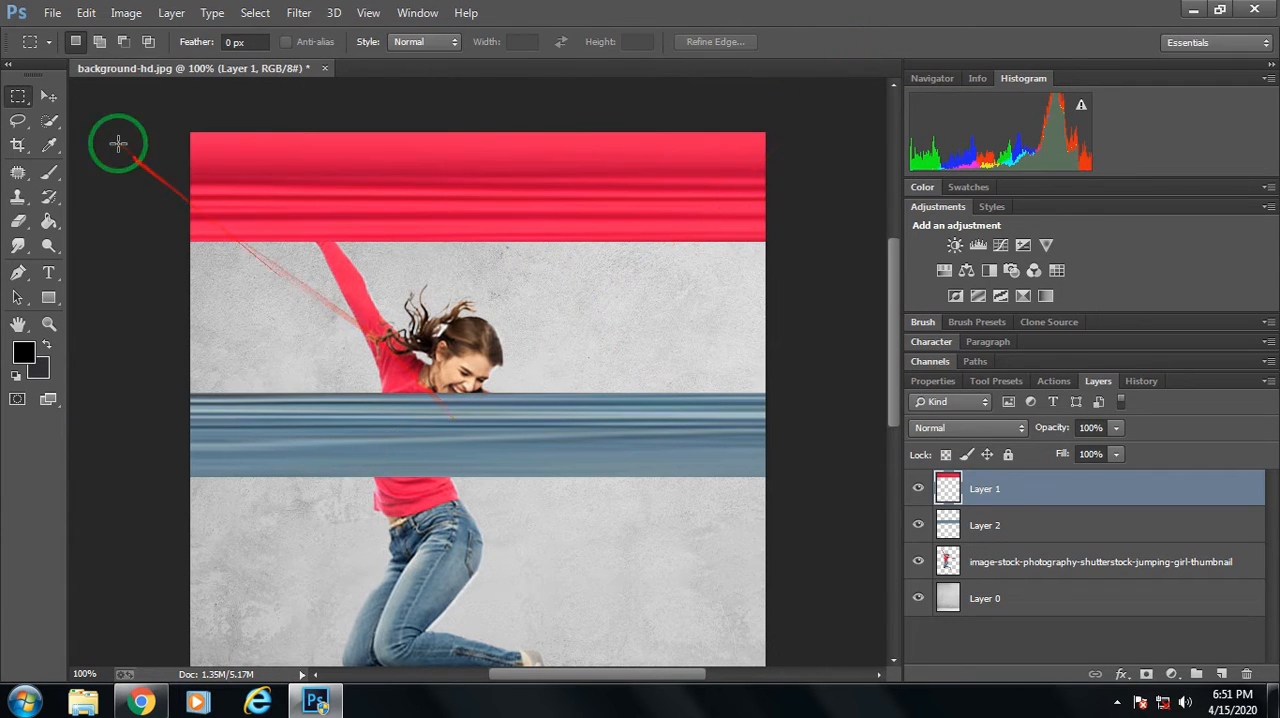
Move the blue band on Layer 2 up directly against the red band's lower edge and merge the two bands into one layer.
left_click(46, 93)
left_click(965, 525)
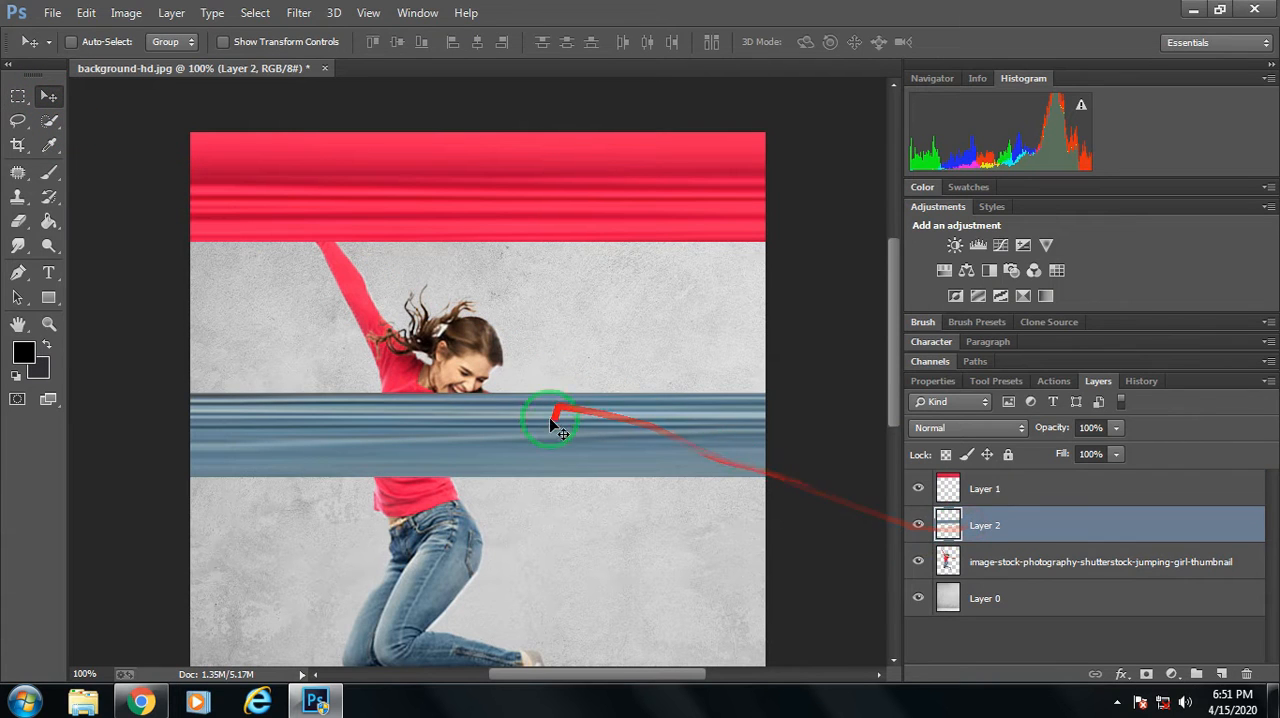
left_click_drag(546, 436, 540, 289)
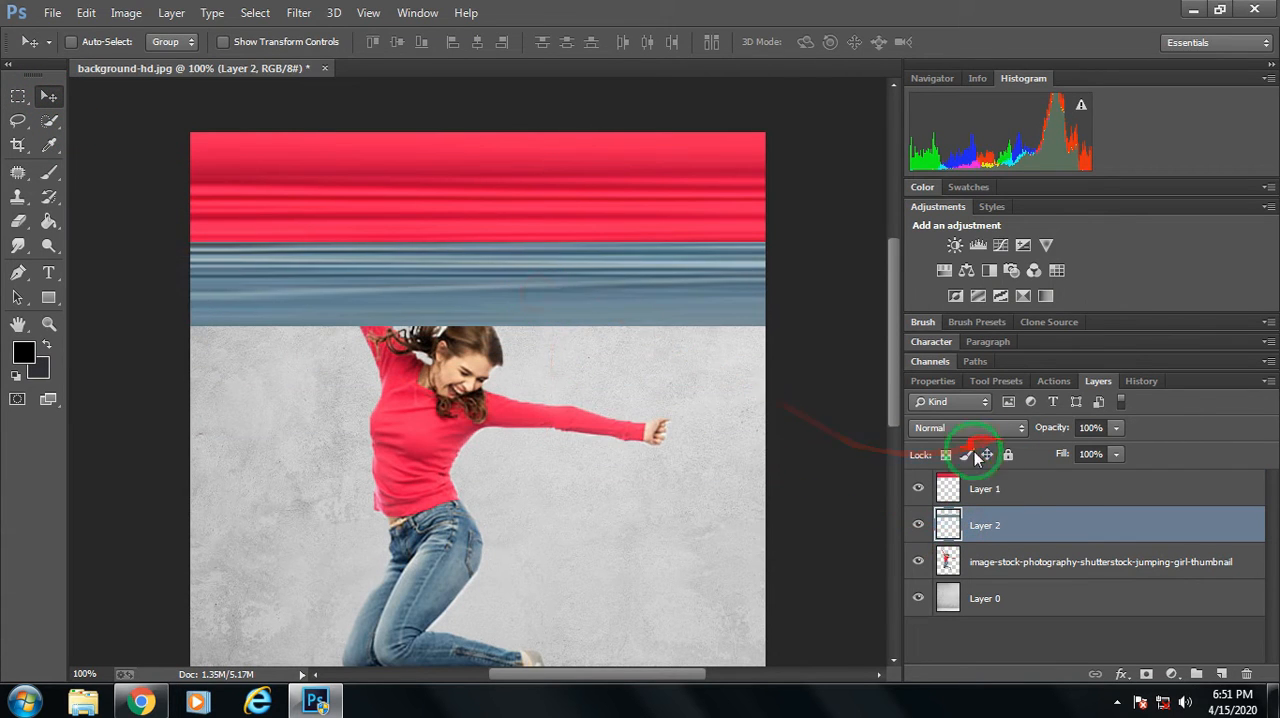
right_click(1027, 503)
left_click(690, 531)
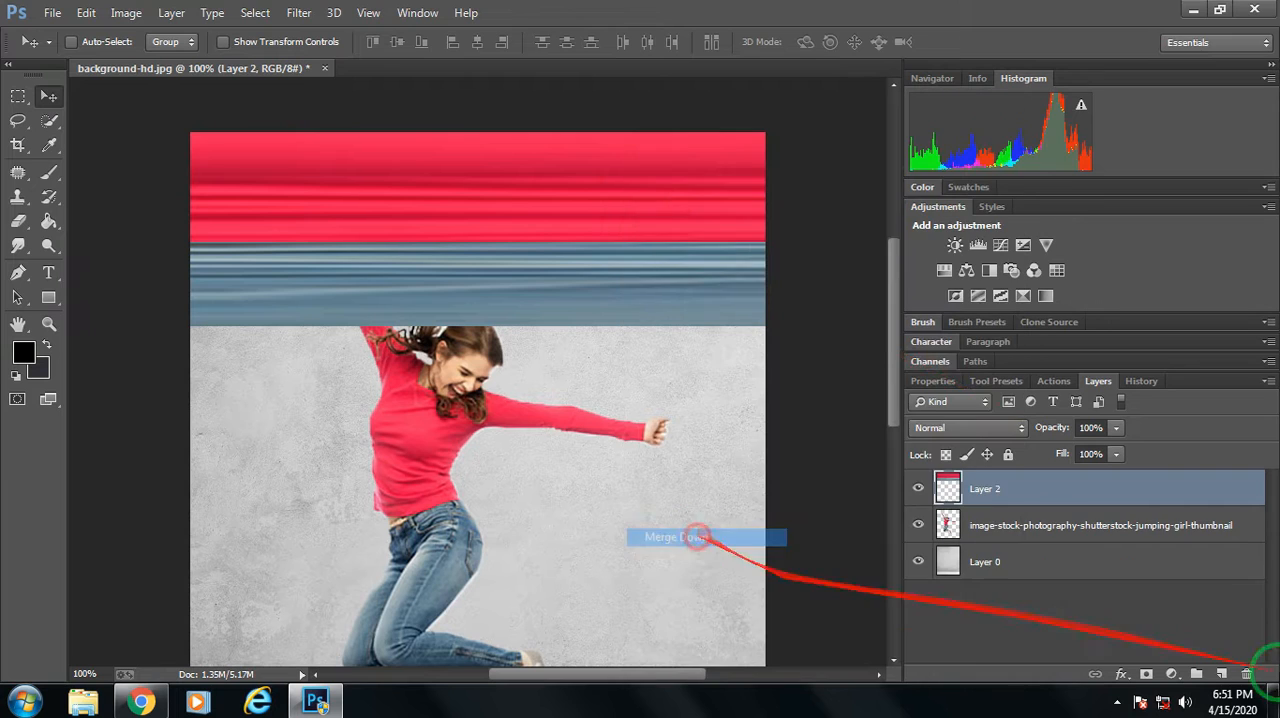
Apply the Polar Coordinates distort filter to the merged band layer with the Rectangular to Polar option.
left_click(300, 12)
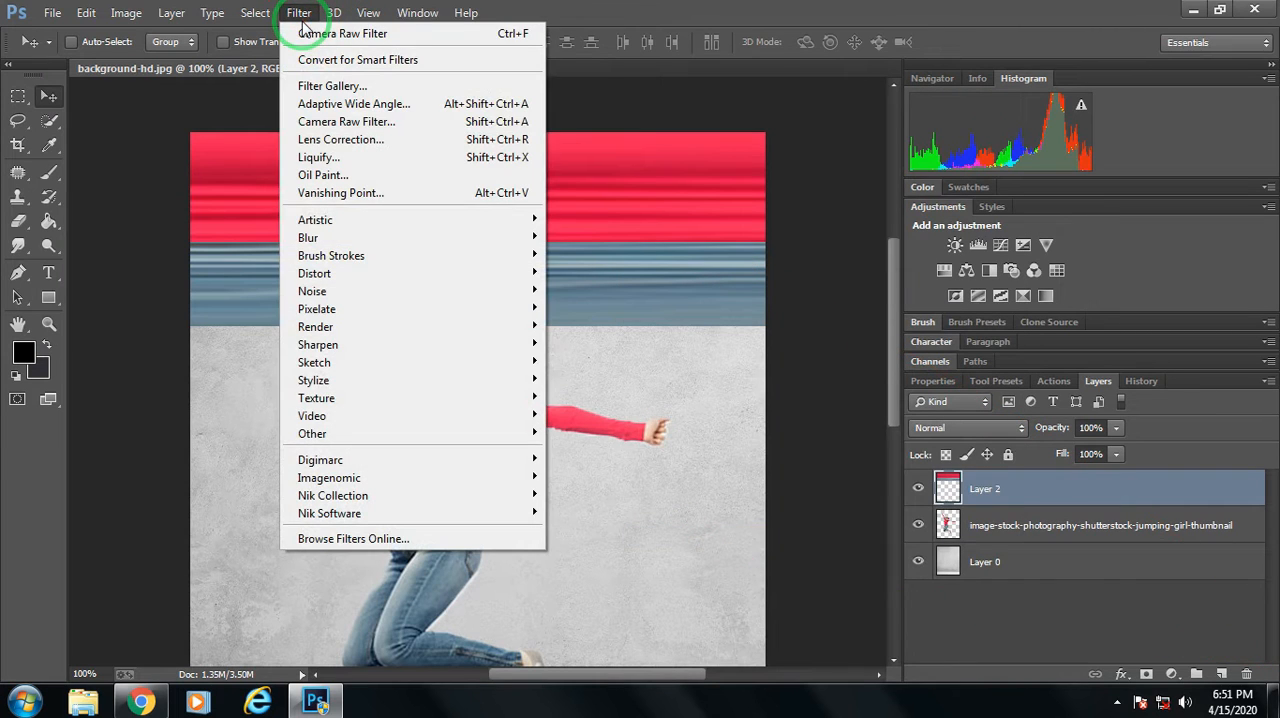
left_click(1053, 495)
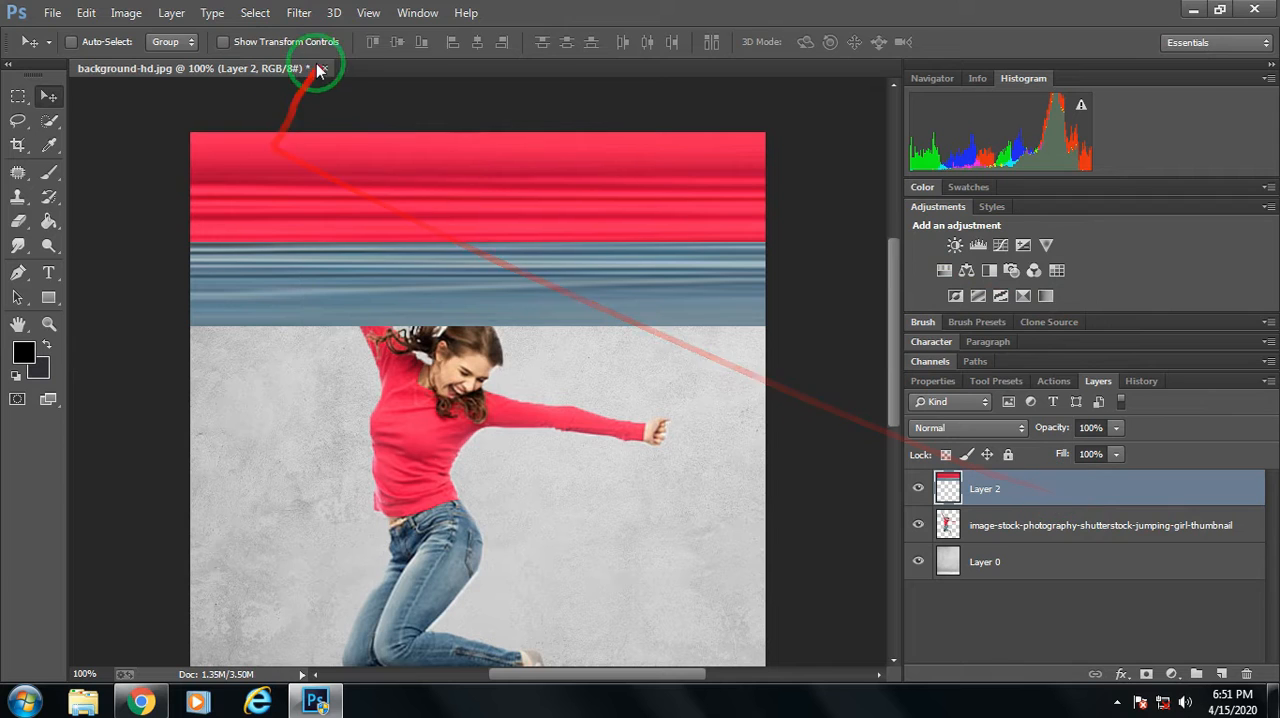
left_click(299, 12)
mouse_move(307, 278)
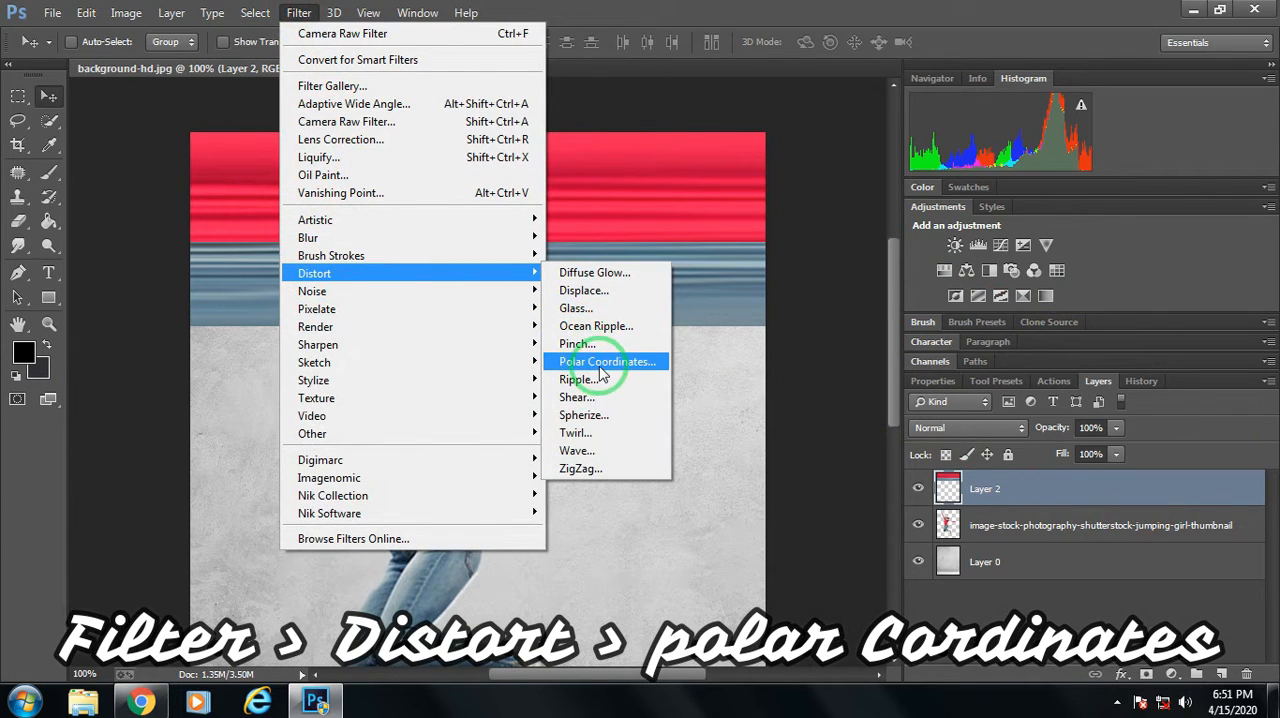
left_click(603, 368)
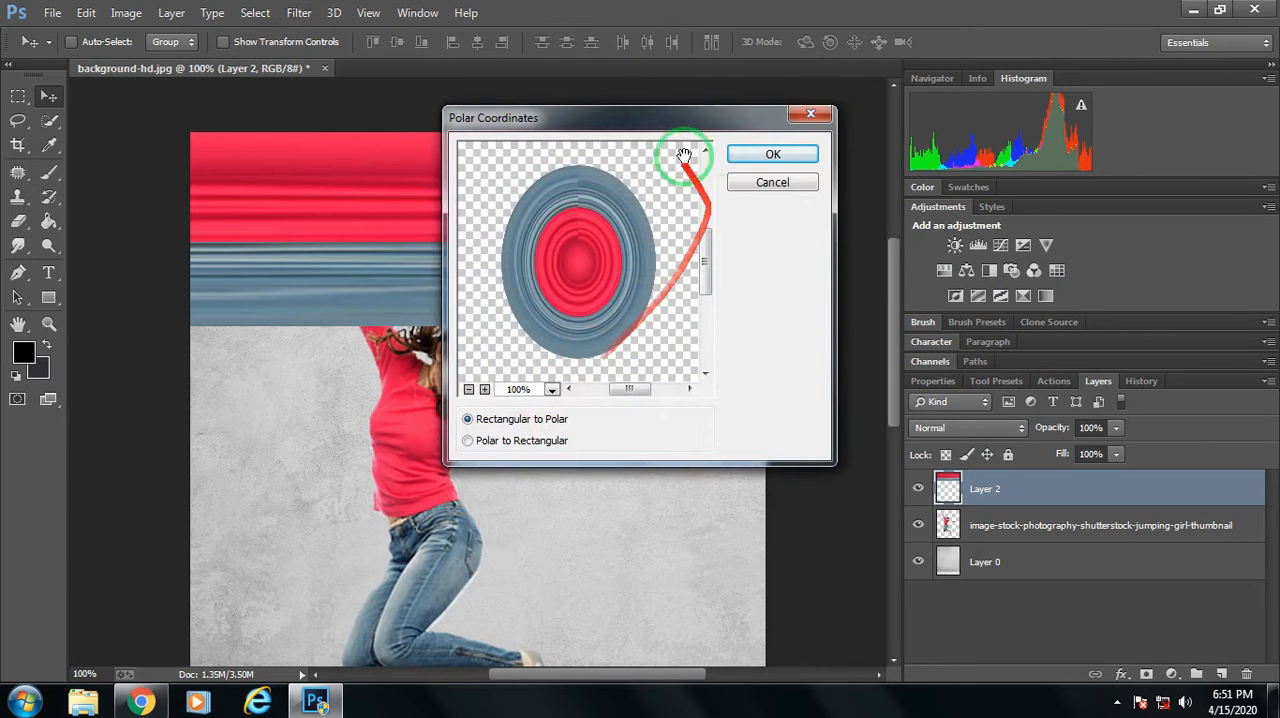
left_click_drag(626, 123, 648, 117)
left_click(798, 150)
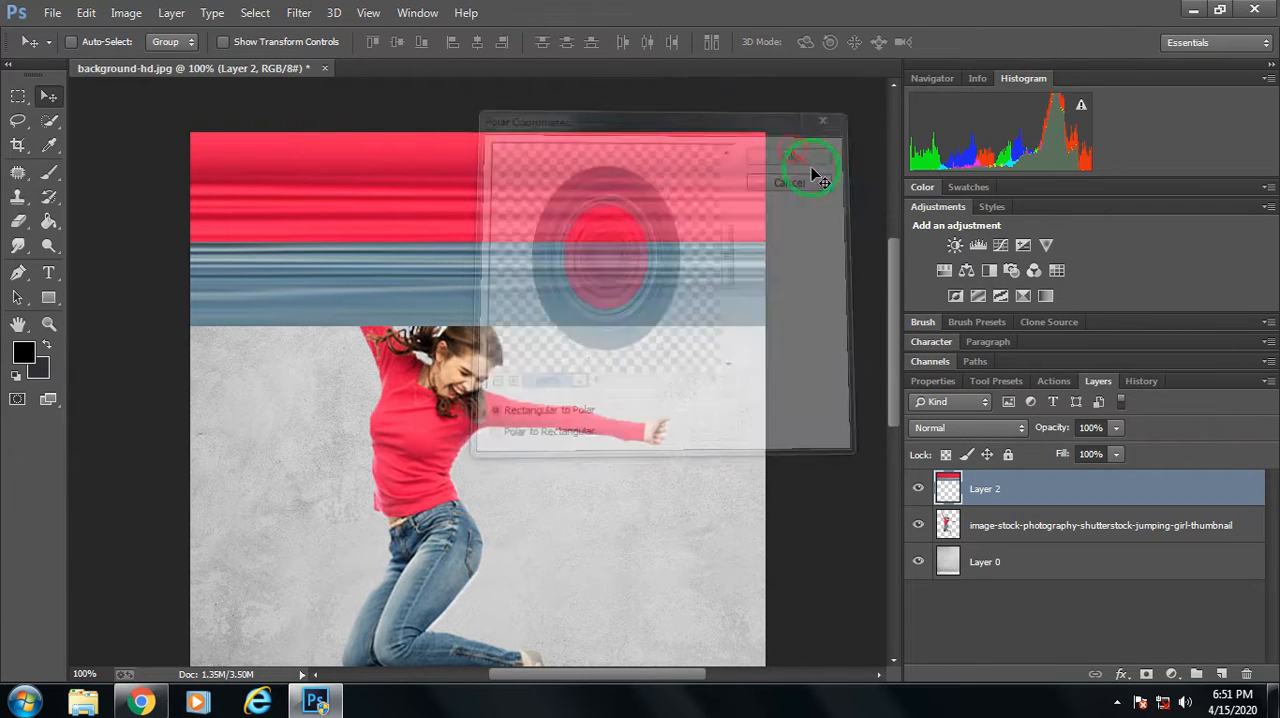
Reorder the layers so the circular Layer 2 sits directly behind the jumping girl layer.
key("ctrl+minus")
key("ctrl+minus")
key("ctrl+minus")
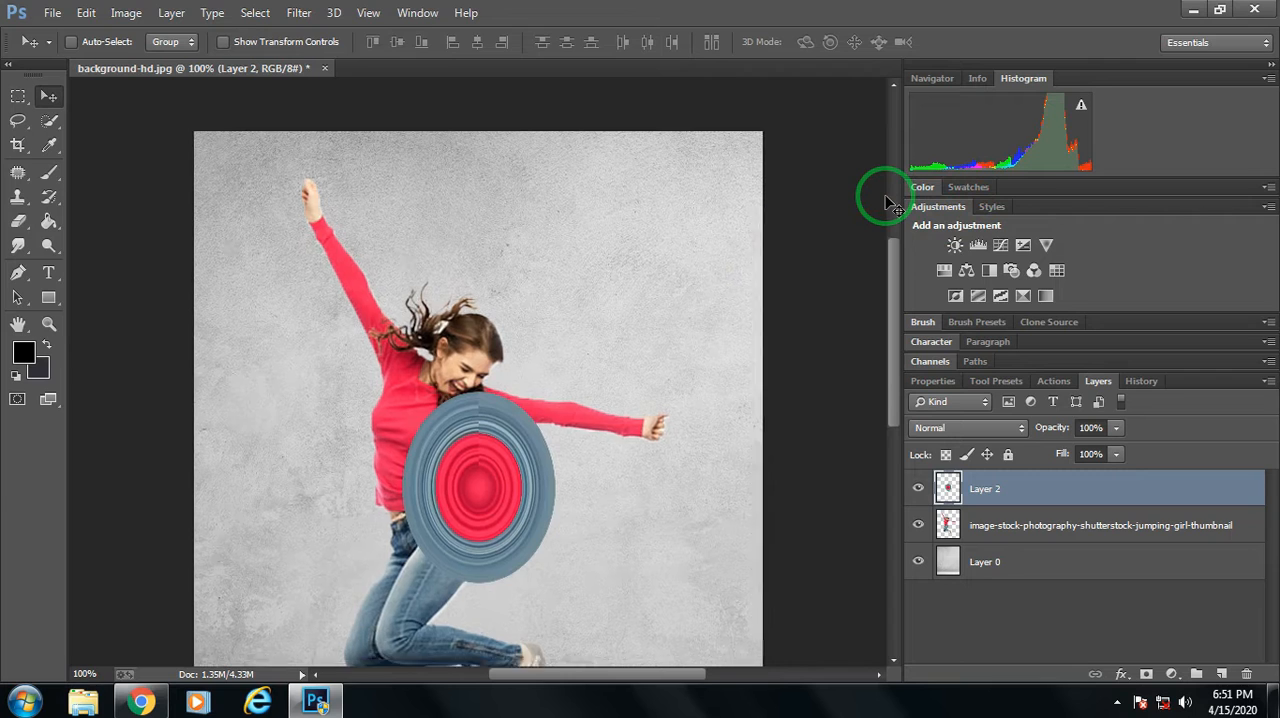
key("ctrl+plus")
key("ctrl+plus")
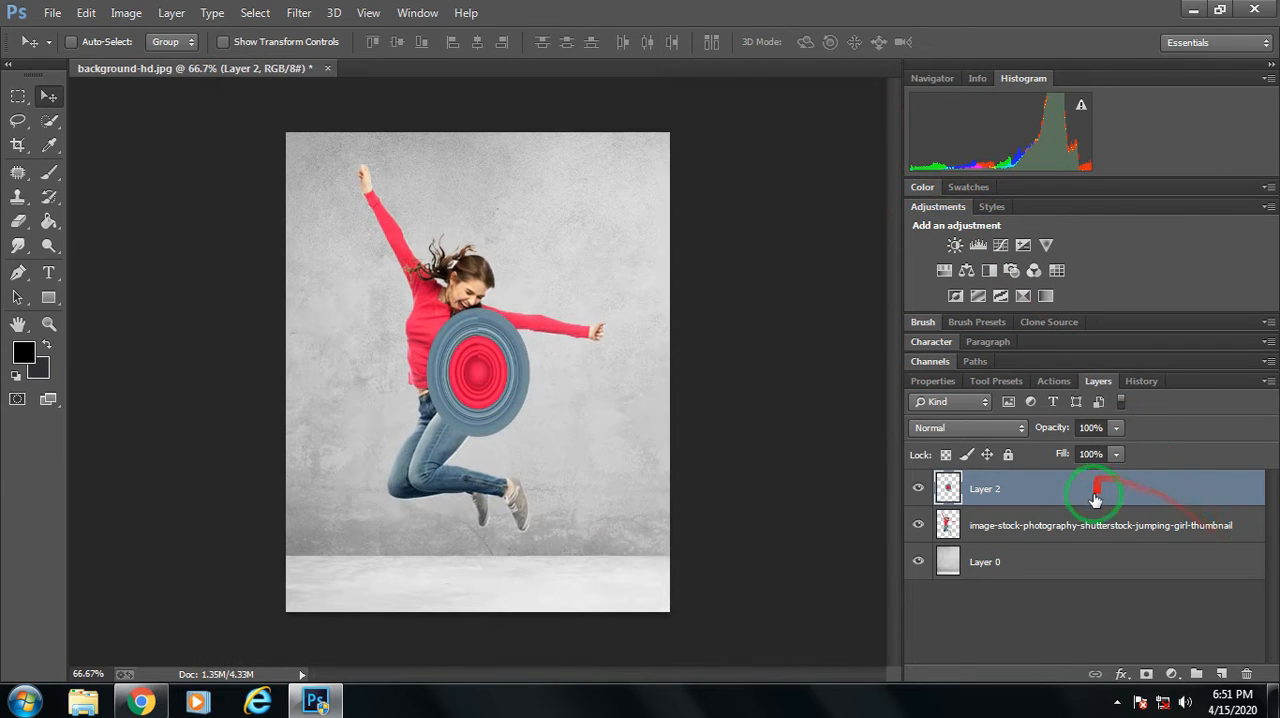
left_click_drag(1095, 500, 1100, 548)
Free-transform the ring shape on Layer 2 to 302.42% width and 277.29% height, surrounding the girl.
left_click(18, 97)
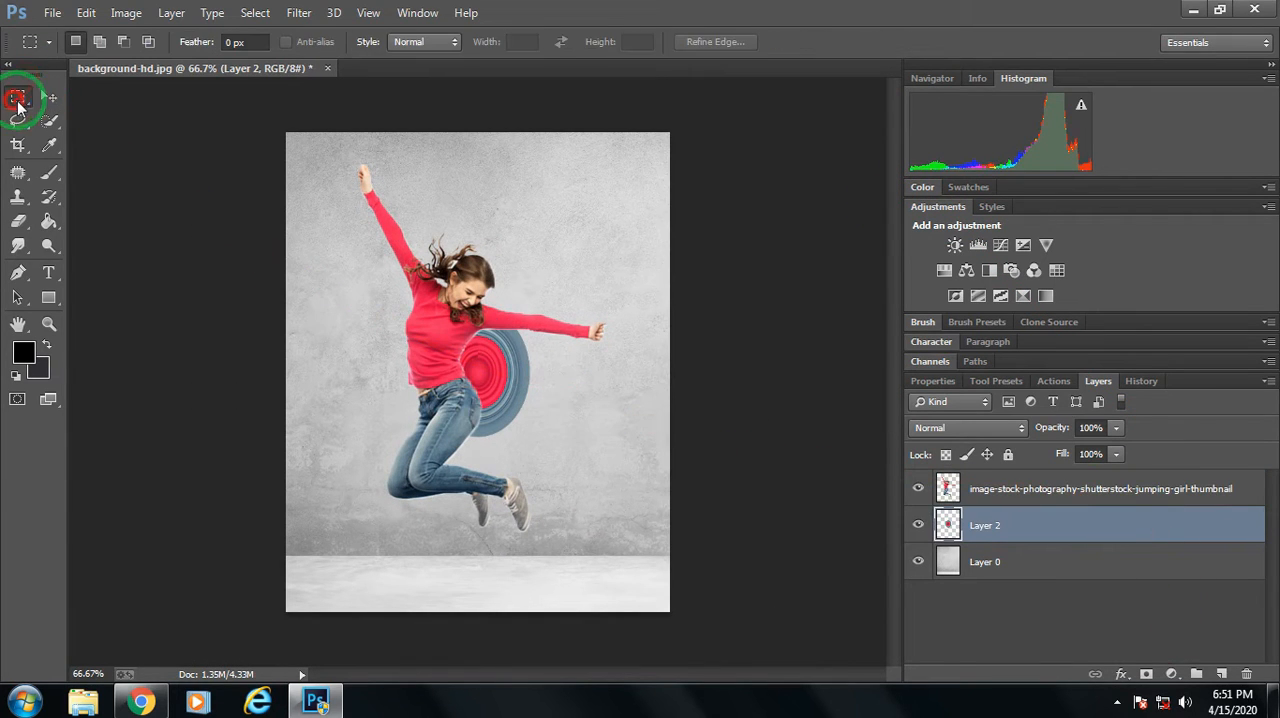
right_click(485, 360)
left_click(509, 523)
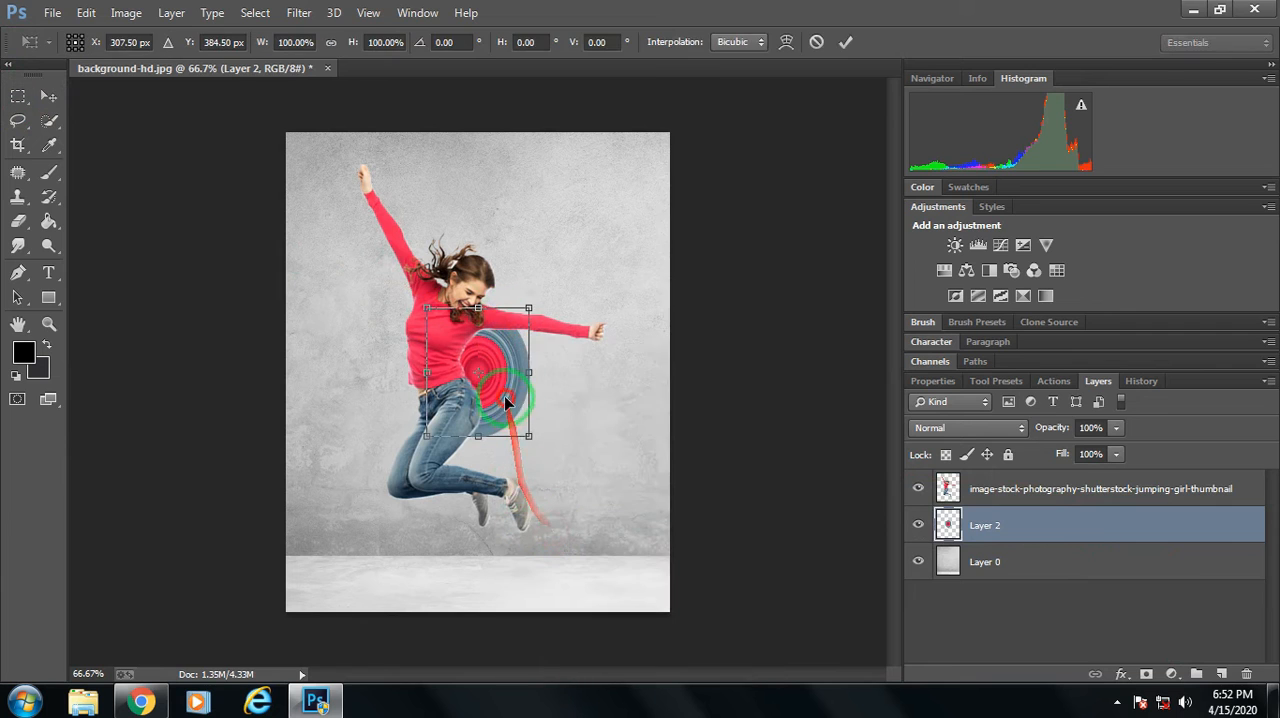
left_click_drag(504, 396, 617, 533)
mouse_move(504, 484)
left_mouse_down()
mouse_move(527, 500)
mouse_move(520, 492)
left_mouse_up()
left_click_drag(341, 192, 313, 184)
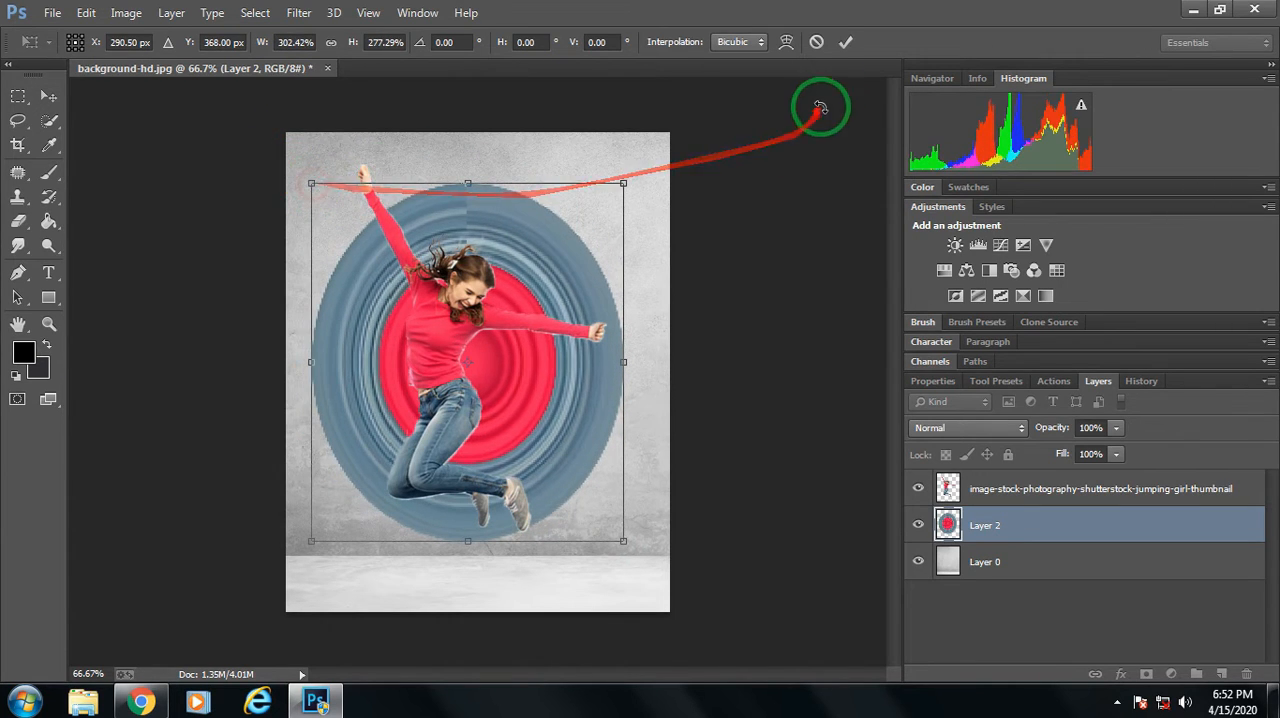
left_click(845, 42)
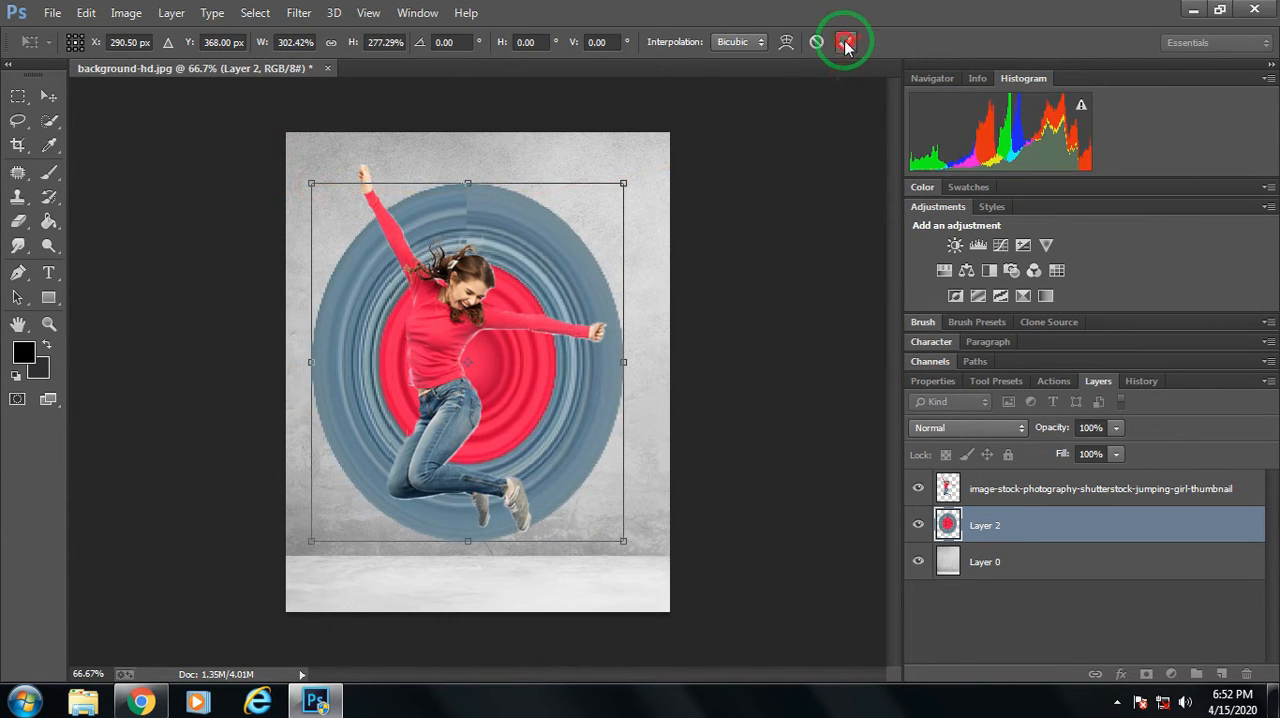
Free-transform the jumping girl to 86.93% width and 76.40% height and position her inside the ring shape.
left_click(1025, 503)
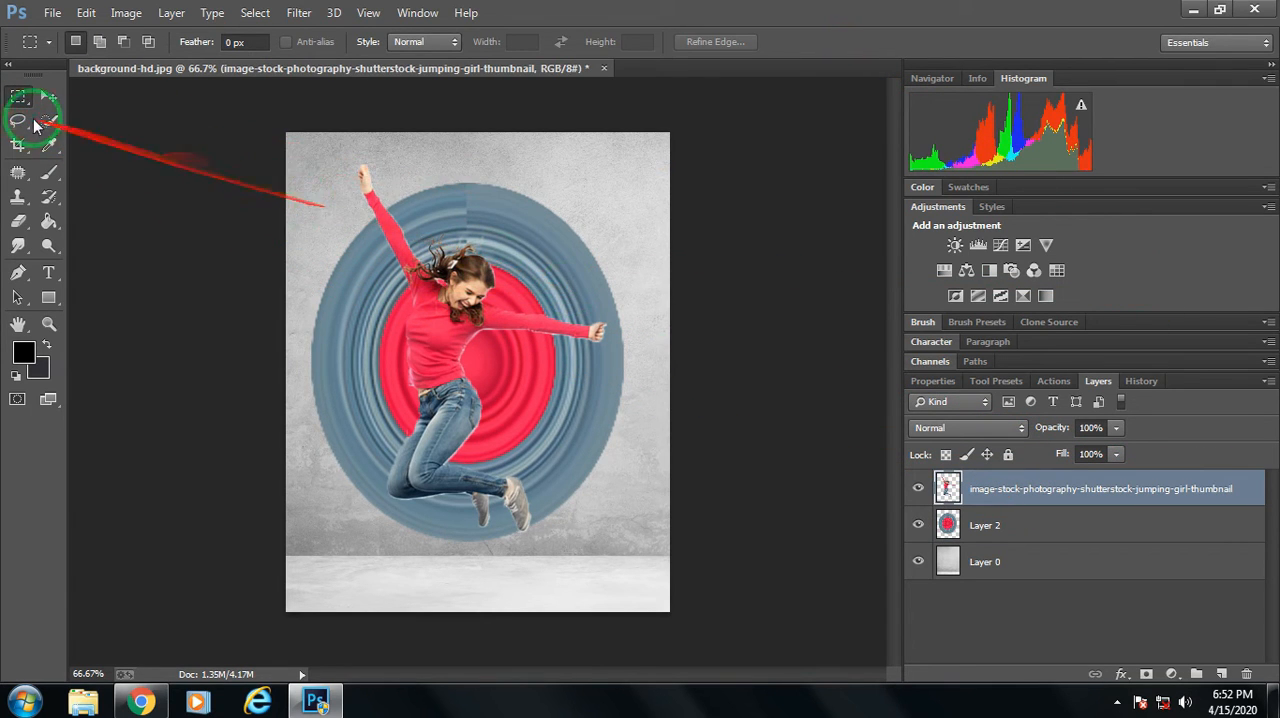
right_click(446, 242)
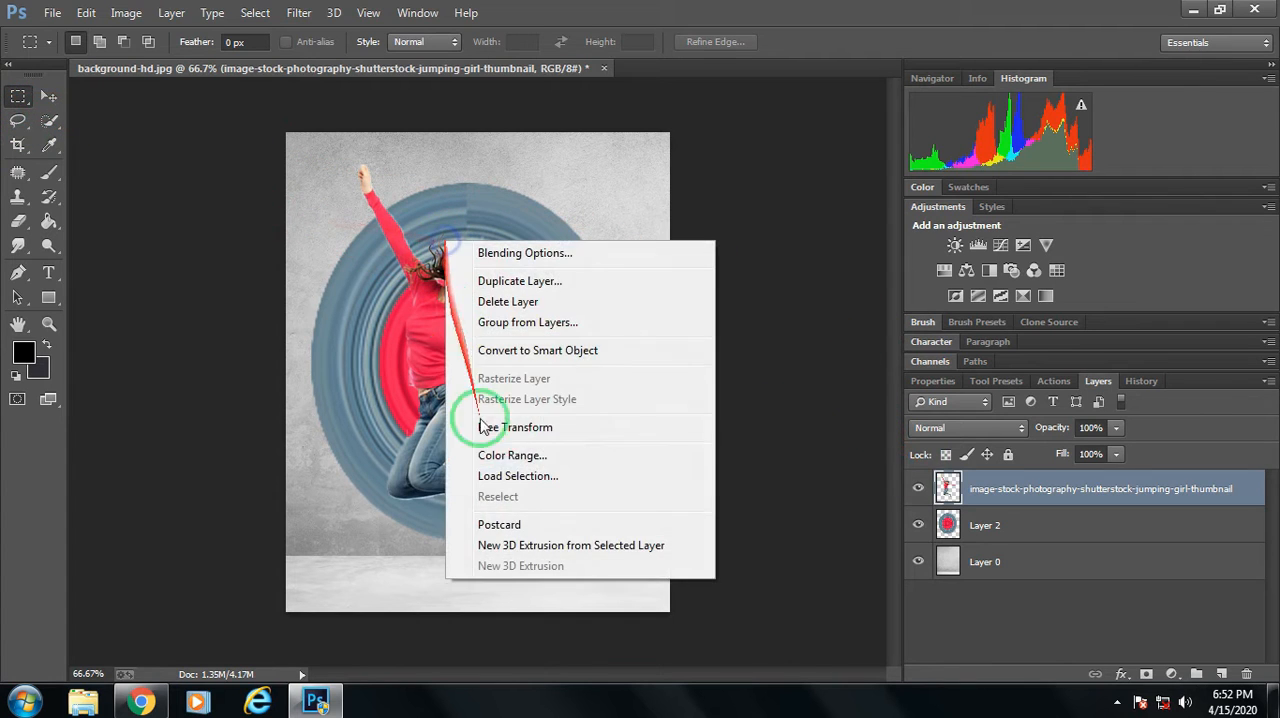
left_click(515, 427)
left_click_drag(355, 160, 394, 265)
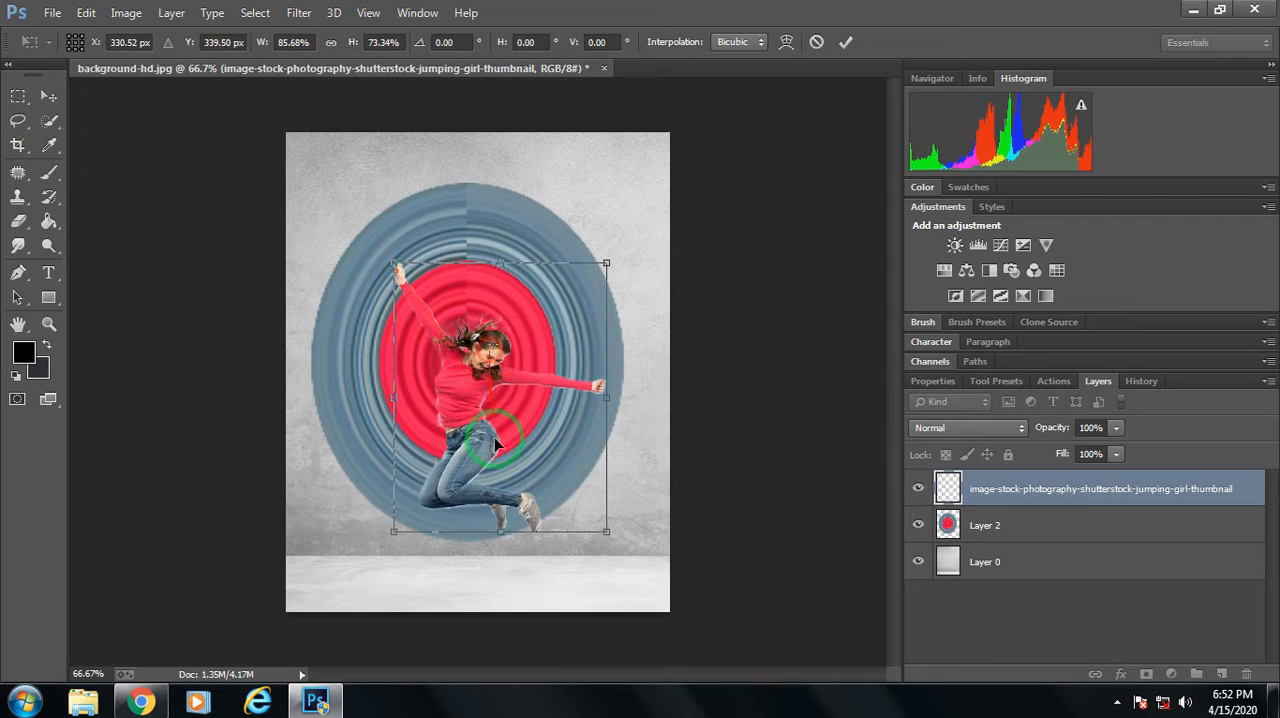
left_click_drag(497, 392, 486, 324)
left_click_drag(382, 197, 392, 199)
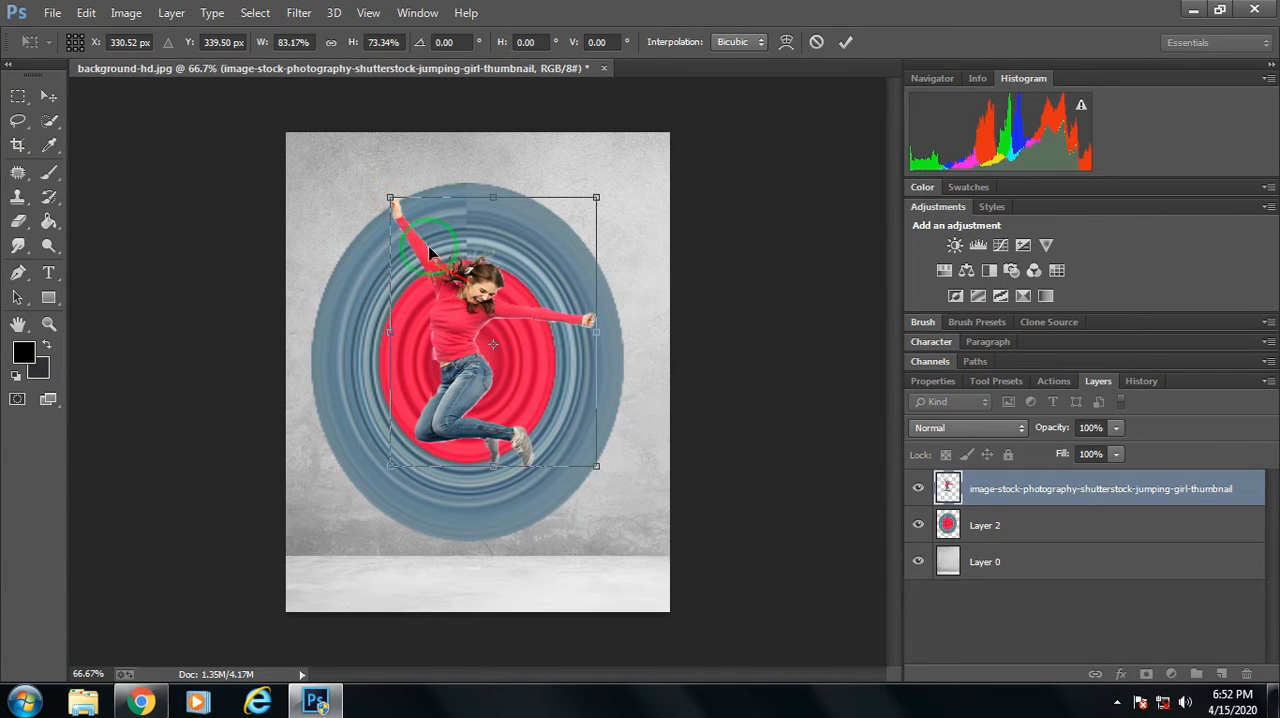
left_click_drag(491, 315, 491, 320)
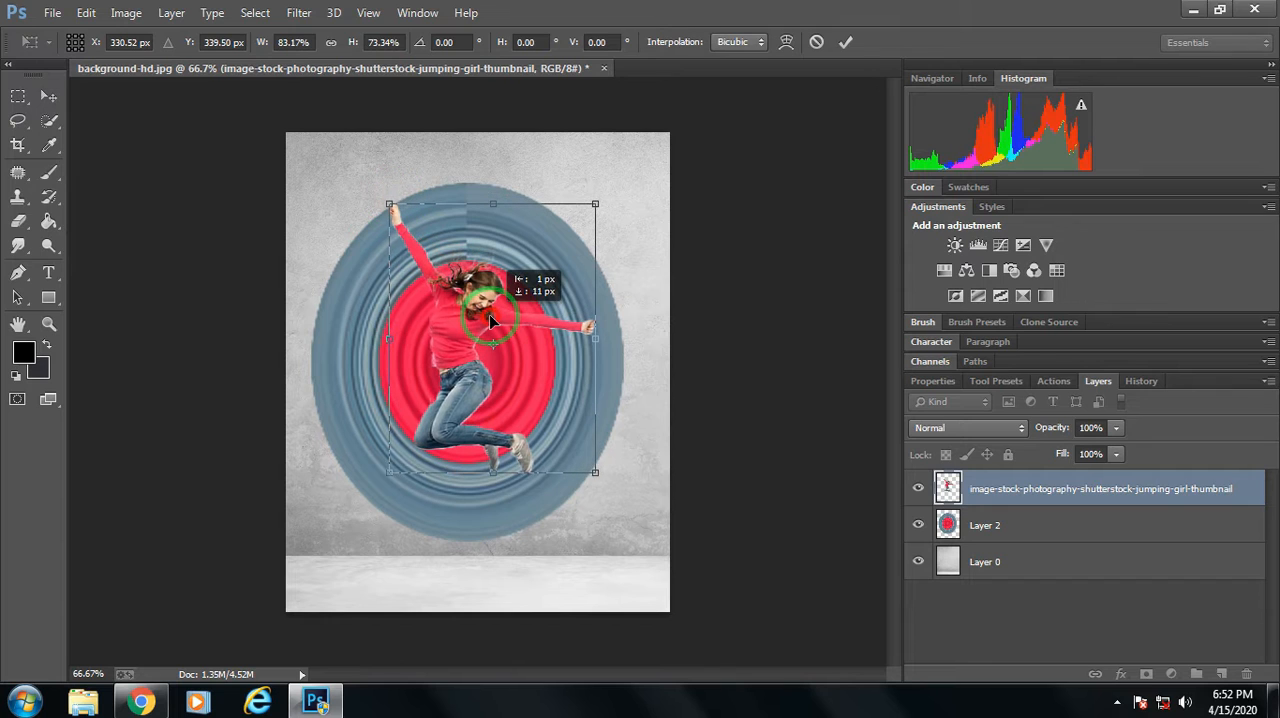
mouse_move(386, 204)
left_mouse_down()
mouse_move(371, 200)
mouse_move(380, 194)
left_mouse_up()
left_click_drag(459, 303, 460, 310)
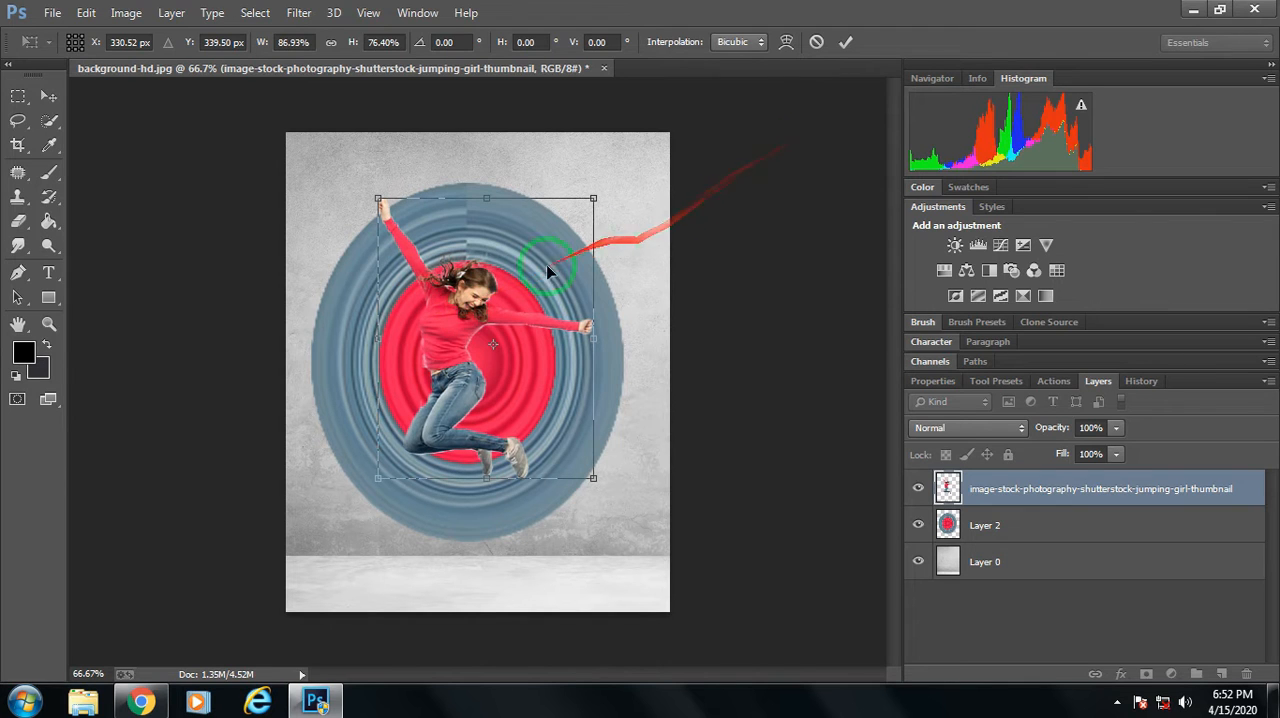
left_click_drag(539, 277, 542, 288)
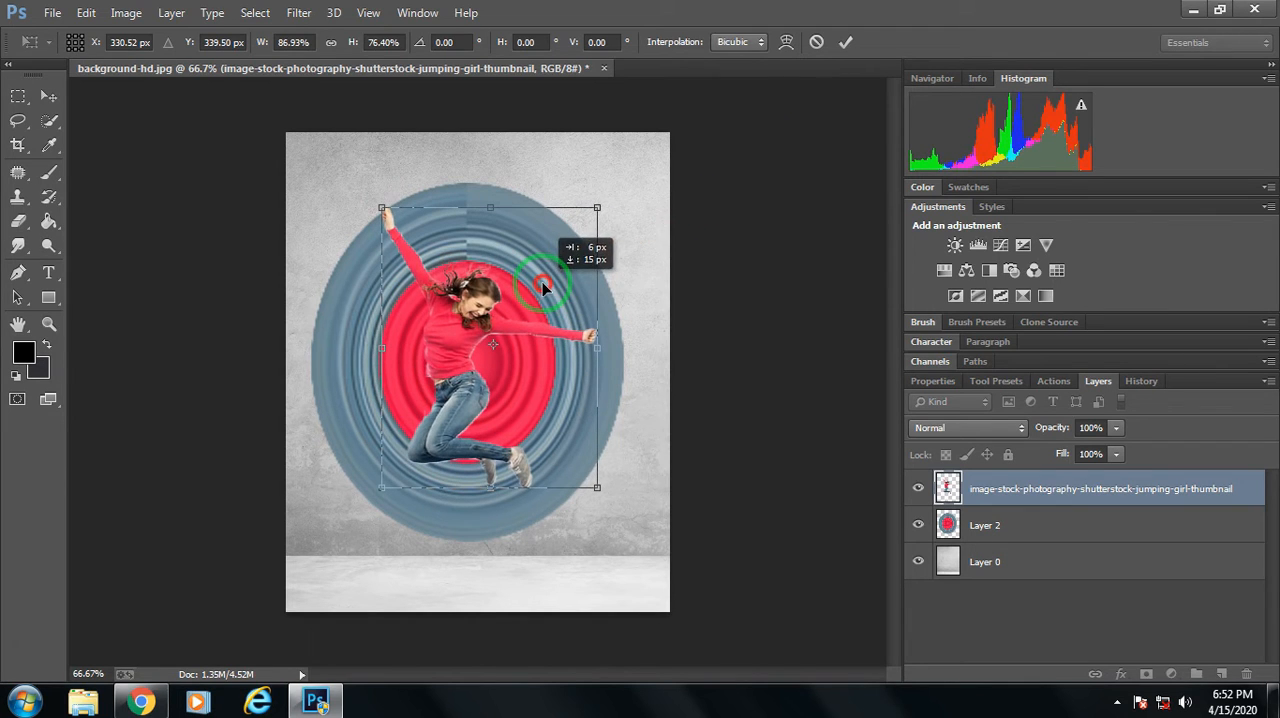
left_click(846, 42)
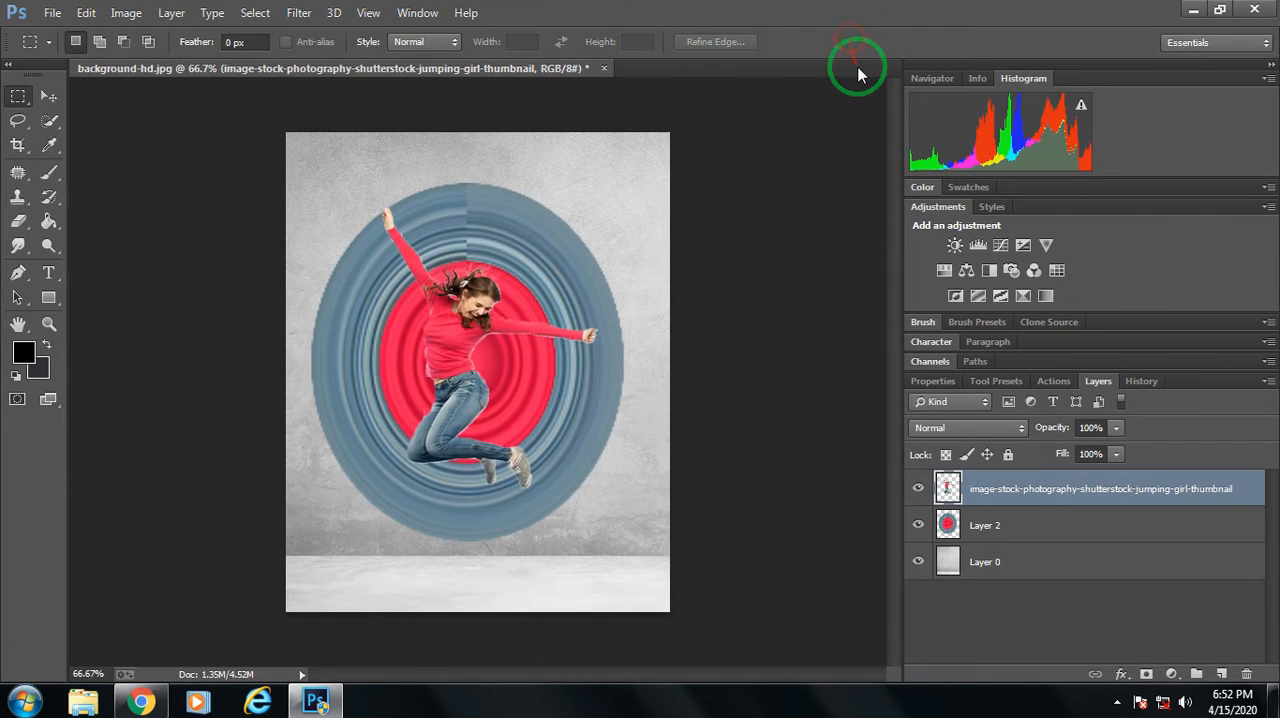
Free-transform the ring shape on Layer 2 down to 91.78% width and 90.42% height, keeping it behind the girl.
left_click(1050, 526)
right_click(414, 277)
left_click(550, 457)
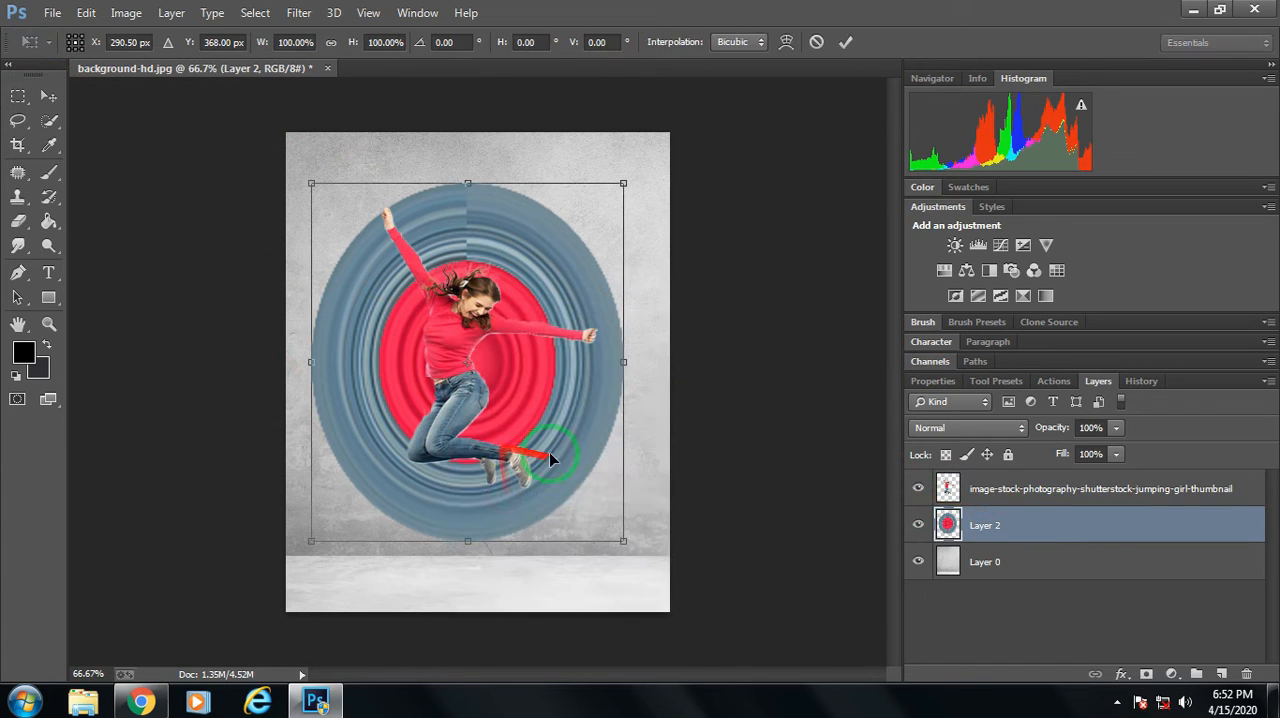
left_click_drag(619, 533, 594, 506)
left_click_drag(485, 410, 485, 418)
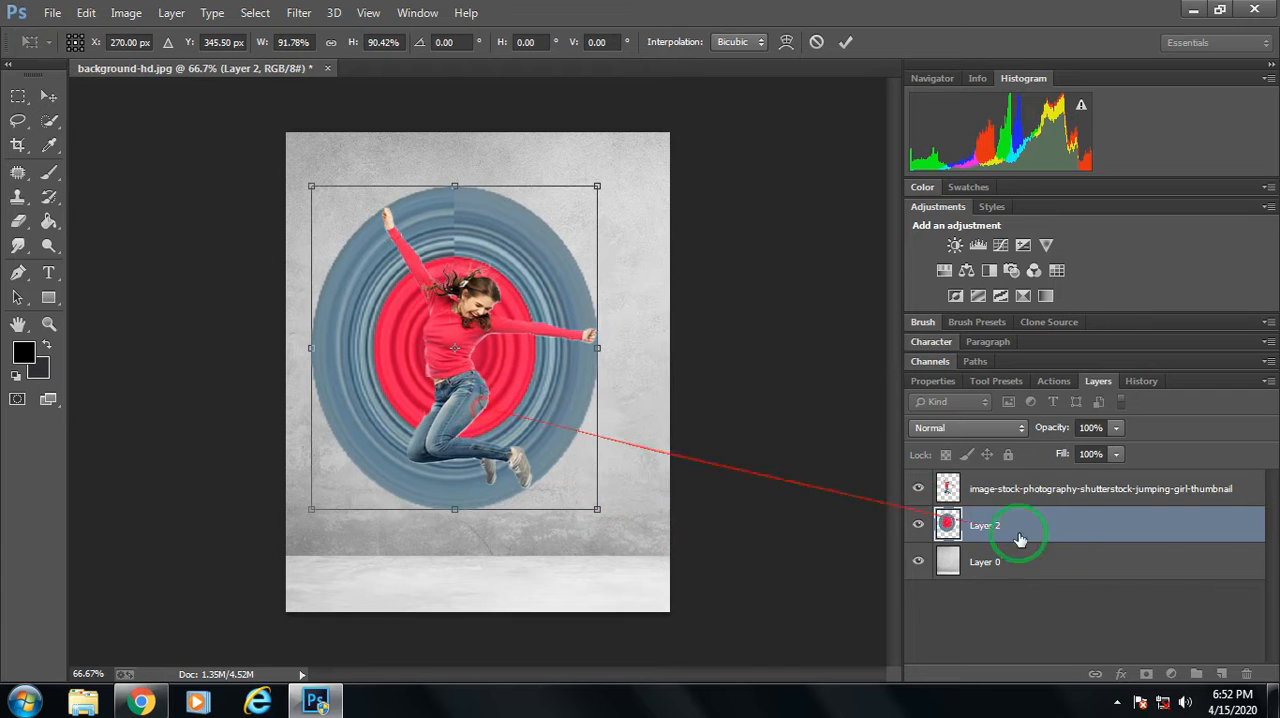
left_click(845, 42)
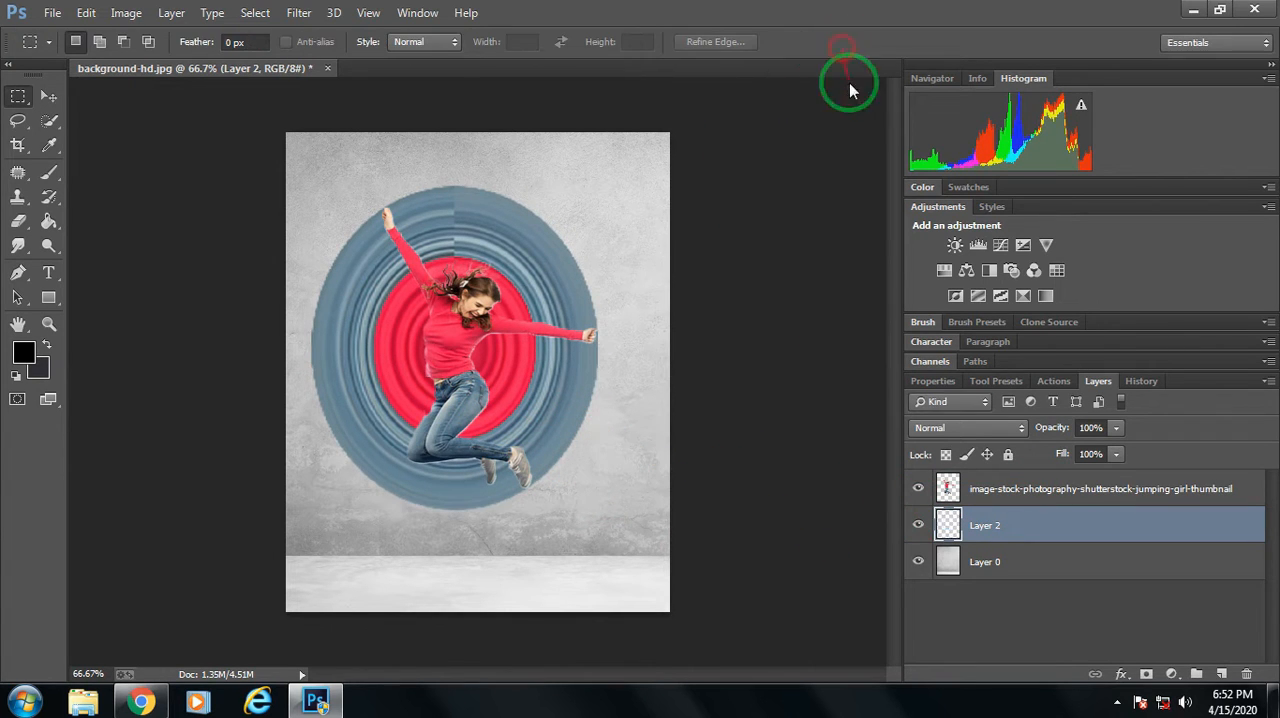
Shift the jumping girl layer slightly right and down over the ring shape.
left_click(1015, 490)
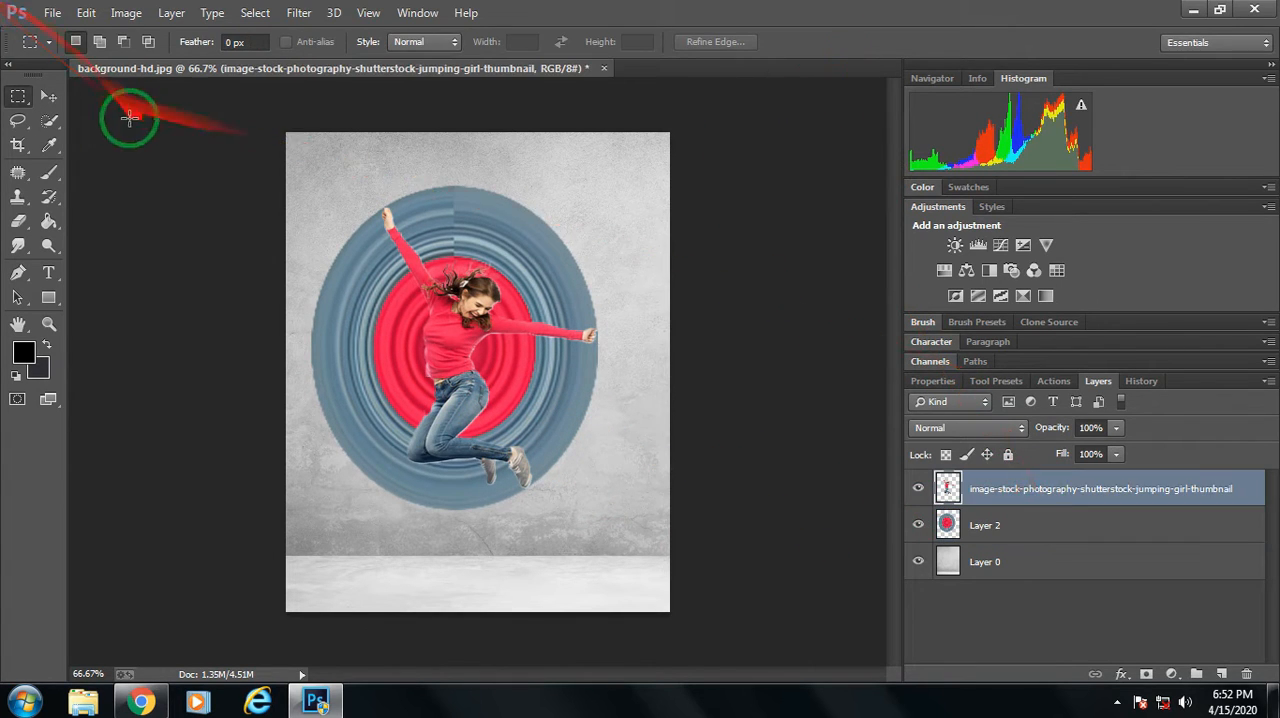
left_click(48, 96)
left_click_drag(477, 369, 468, 377)
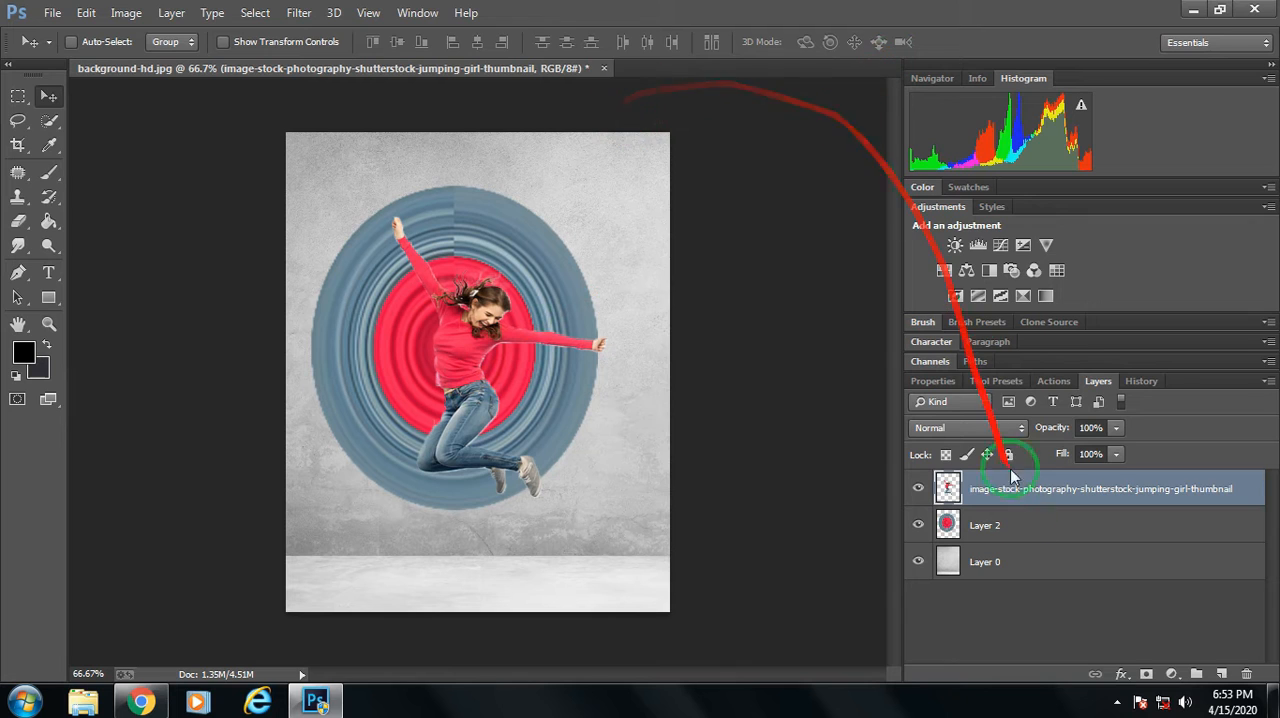
Move Layer 2's ring shape right to centre it behind the girl and free-transform it to 97.60% width and 98.84% height.
left_click(1015, 540)
left_click(18, 96)
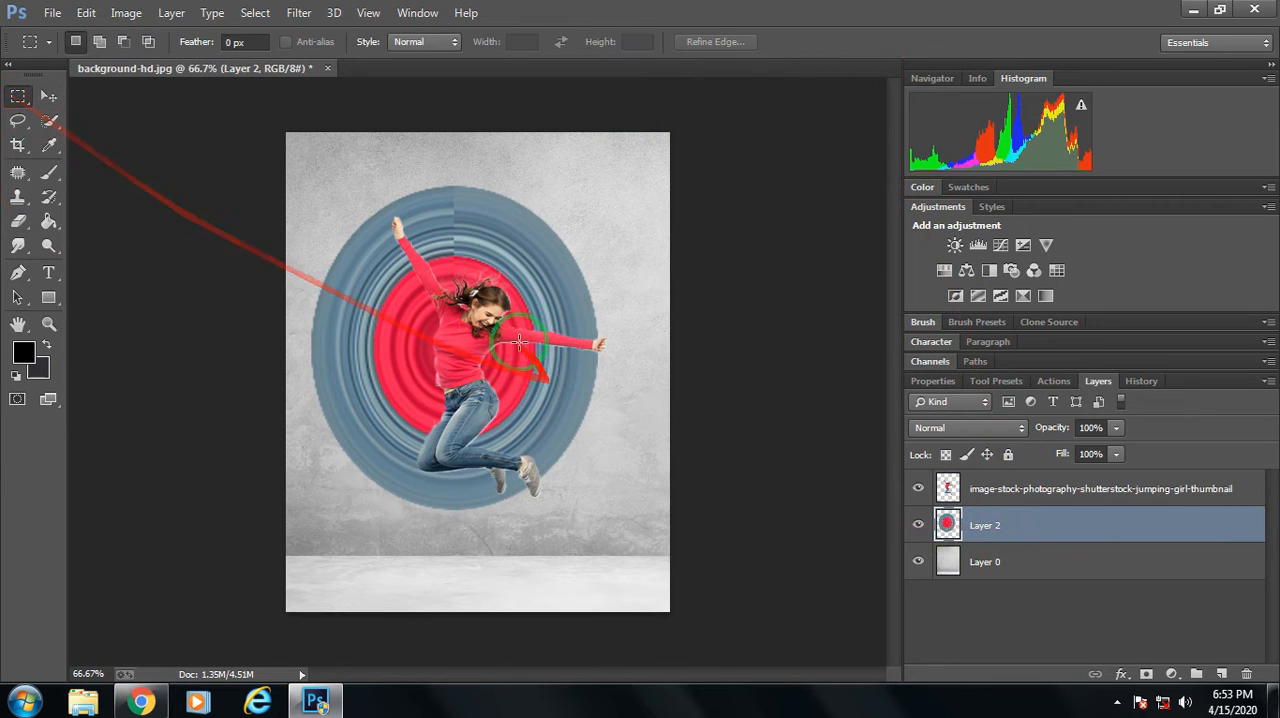
right_click(514, 341)
left_click(583, 525)
left_click_drag(471, 430, 498, 430)
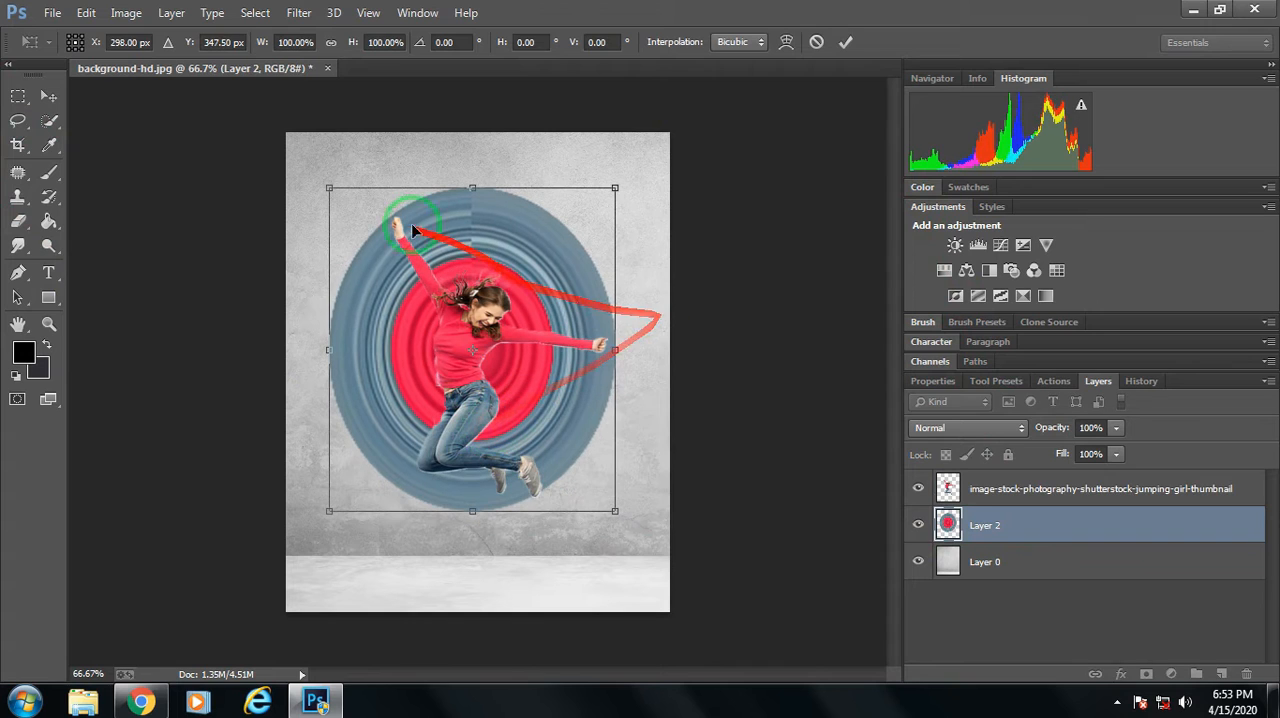
mouse_move(330, 189)
left_mouse_down()
mouse_move(331, 206)
mouse_move(323, 197)
left_mouse_up()
left_click_drag(615, 356, 606, 359)
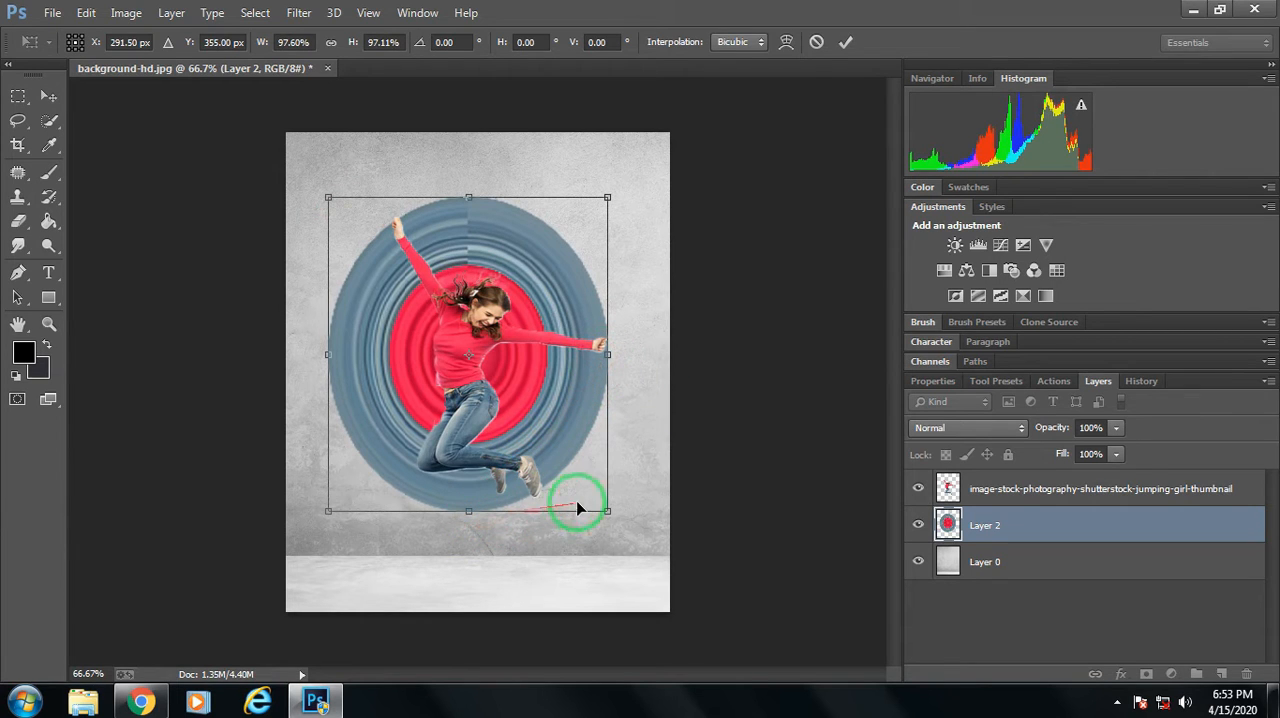
left_click_drag(610, 511, 605, 515)
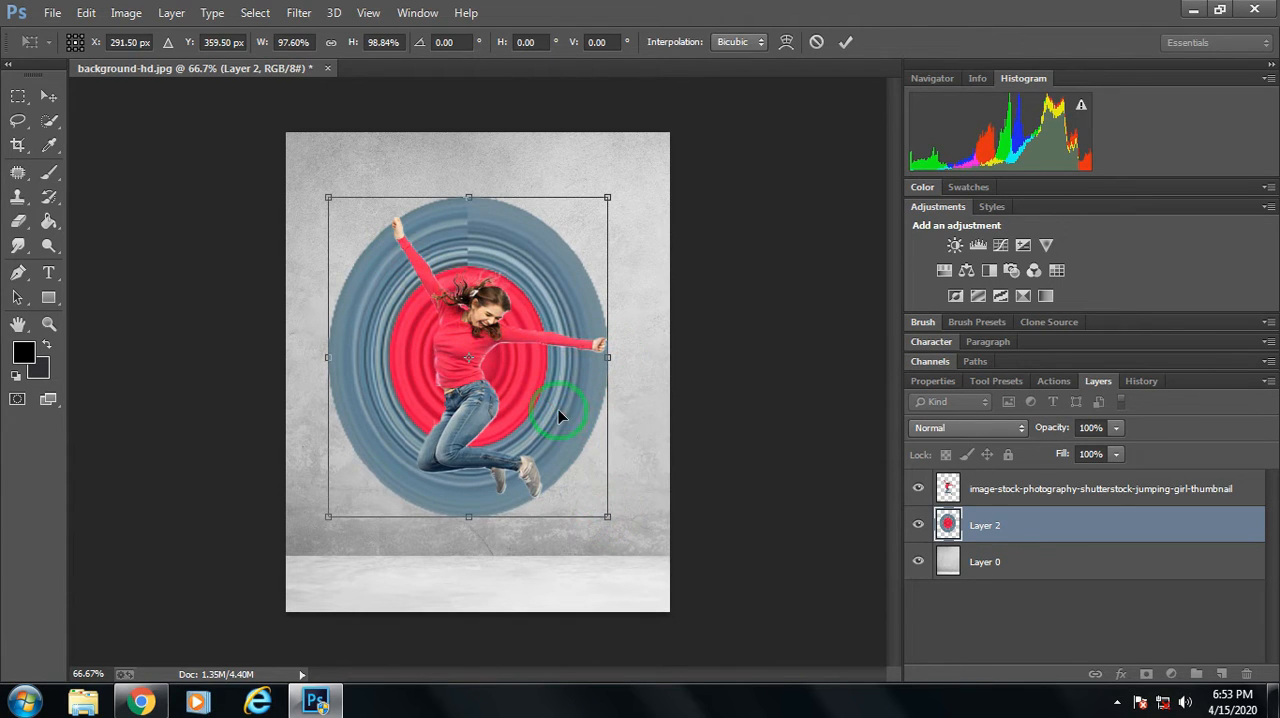
left_click(845, 44)
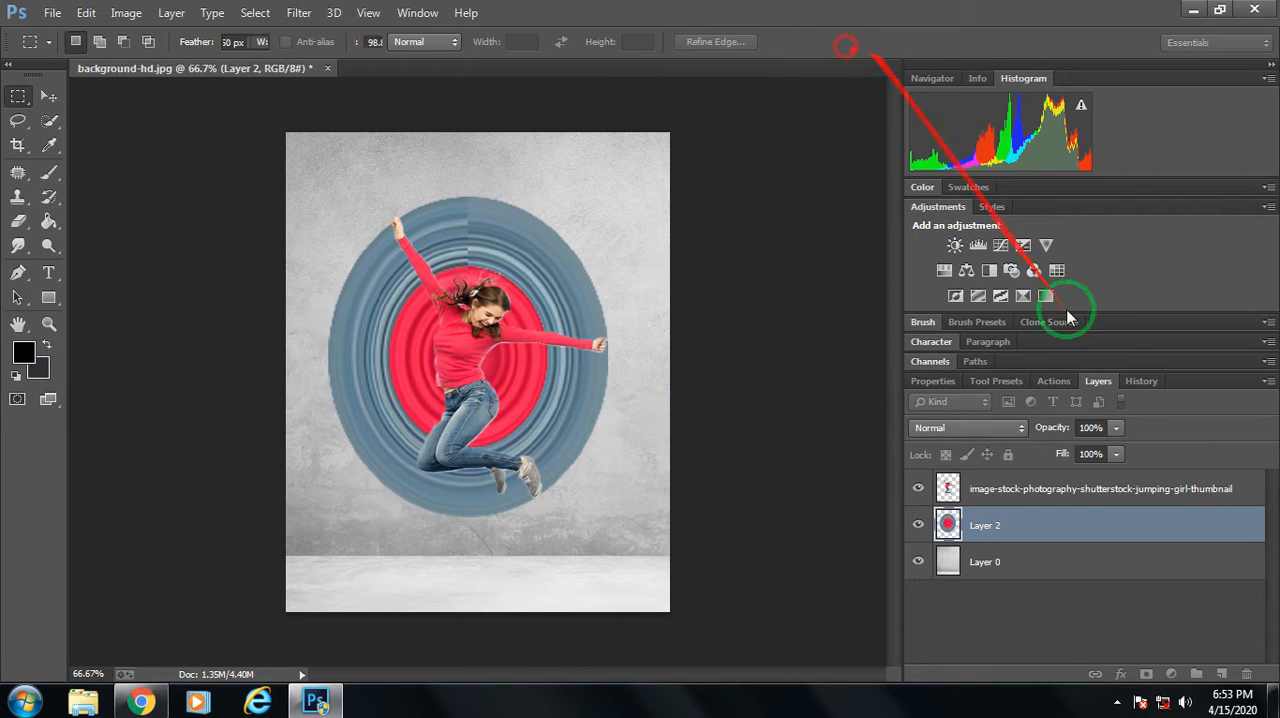
Create a new empty layer and place it between Layer 2 and the background Layer 0.
key("ctrl+plus")
key("ctrl+plus")
key("ctrl+minus")
key("ctrl+minus")
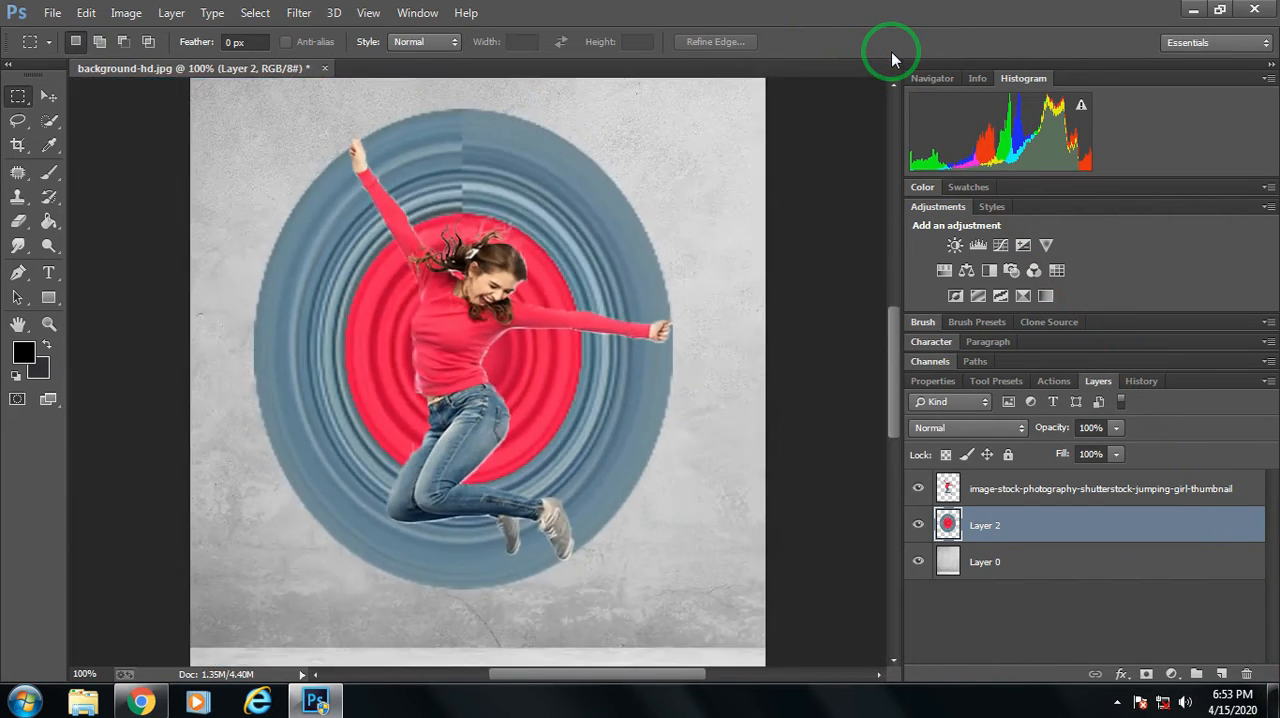
left_click(1121, 487)
left_click(1220, 674)
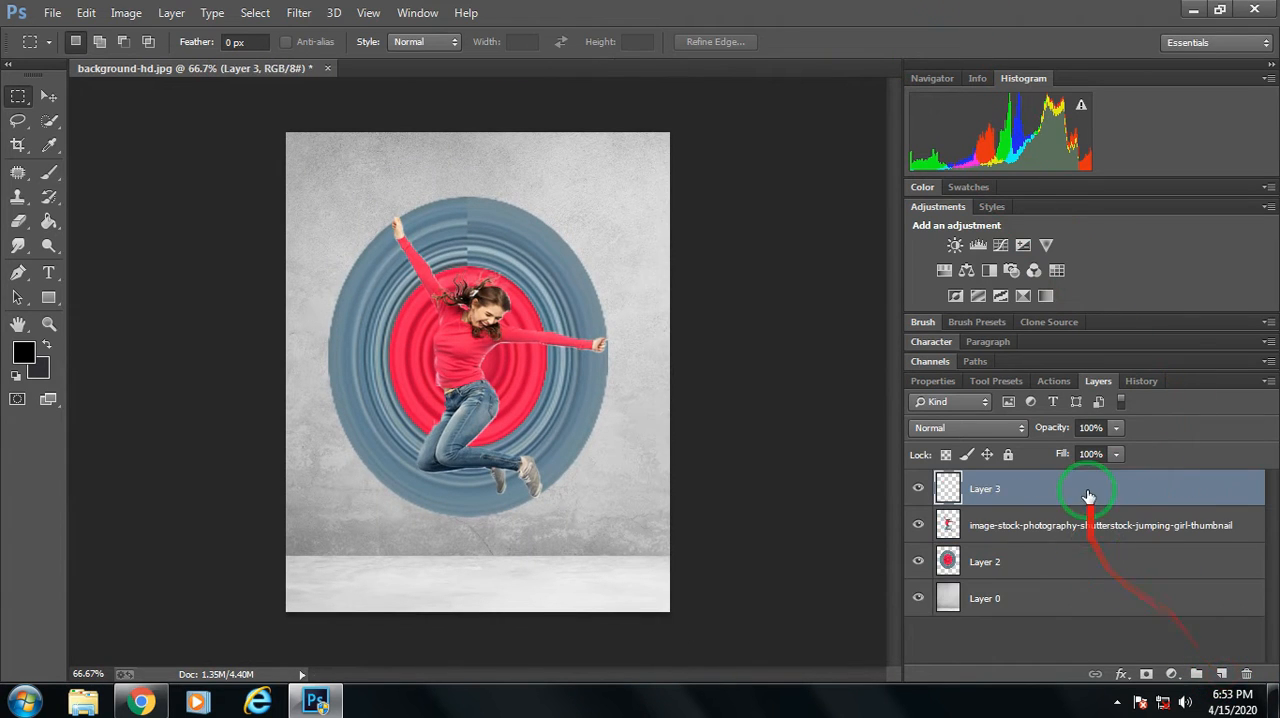
left_click_drag(1090, 493, 1101, 563)
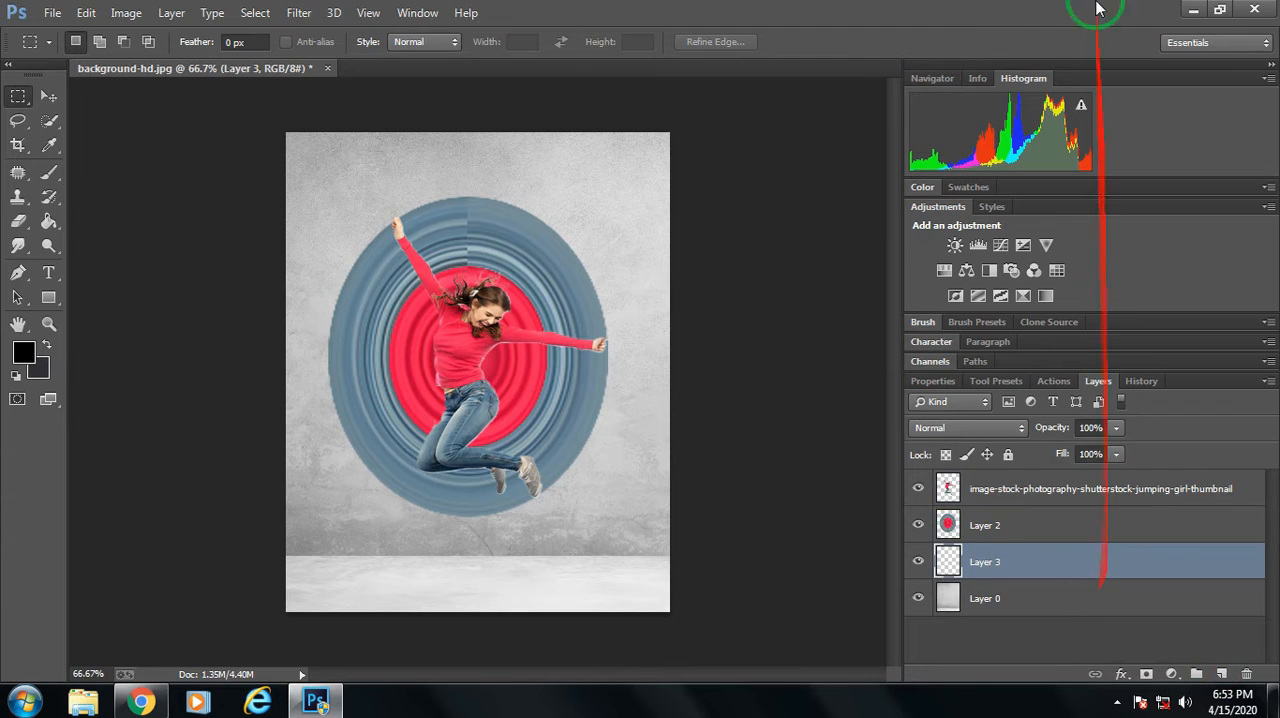
Paint a soft black shadow on Layer 3 beneath the girl with a 198 px brush and lower the layer's opacity to 71%.
left_click(49, 172)
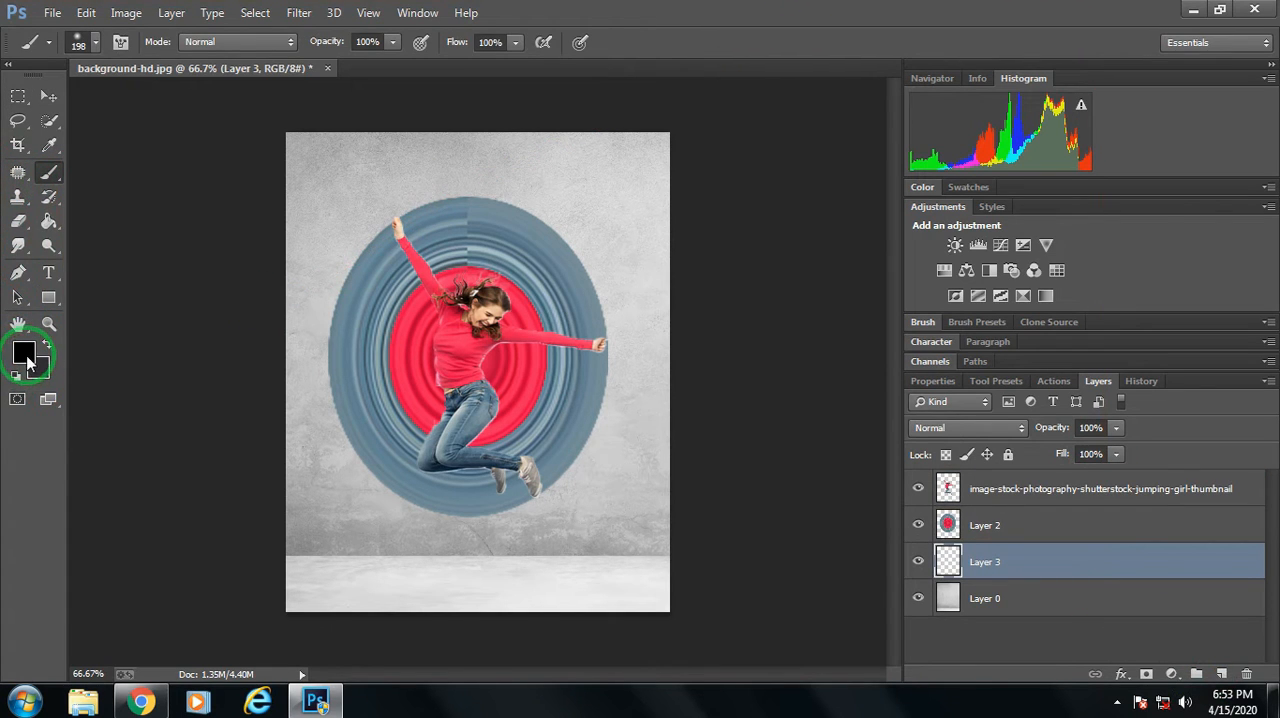
left_click(100, 41)
left_click(714, 3)
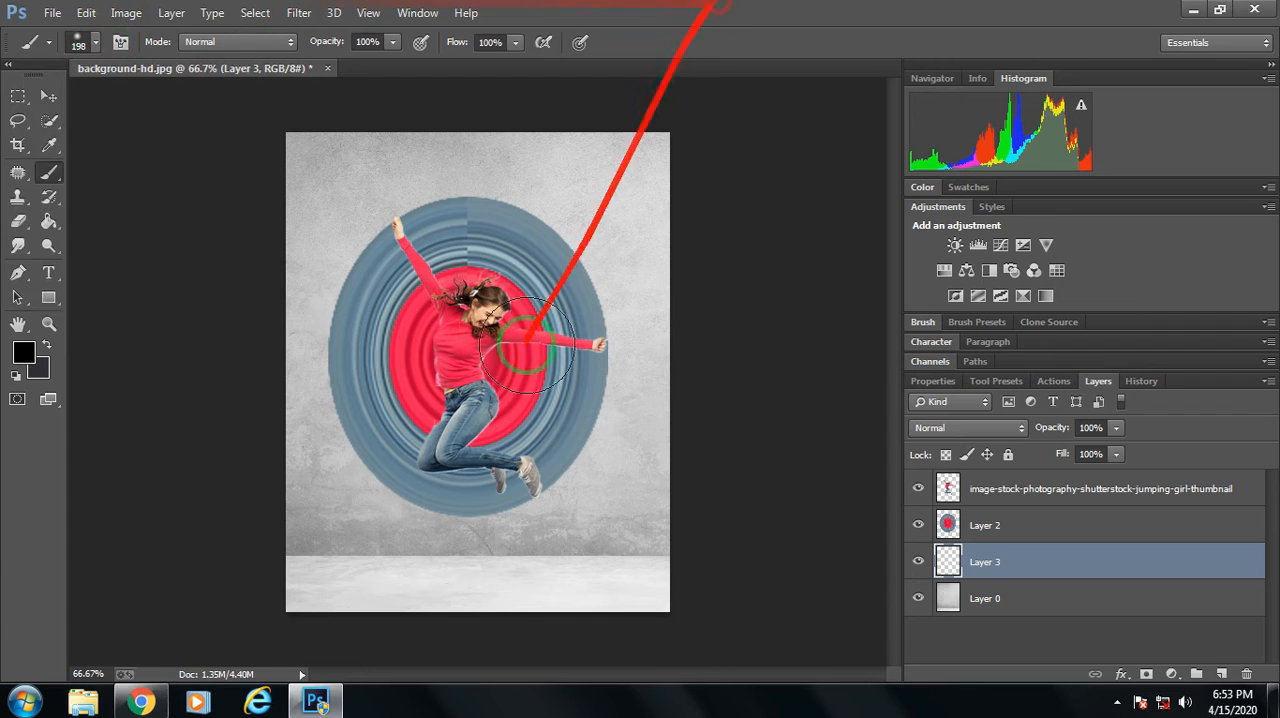
left_click(481, 560)
mouse_move(481, 560)
left_mouse_down()
mouse_move(447, 561)
mouse_move(545, 560)
left_mouse_up()
left_click(1118, 430)
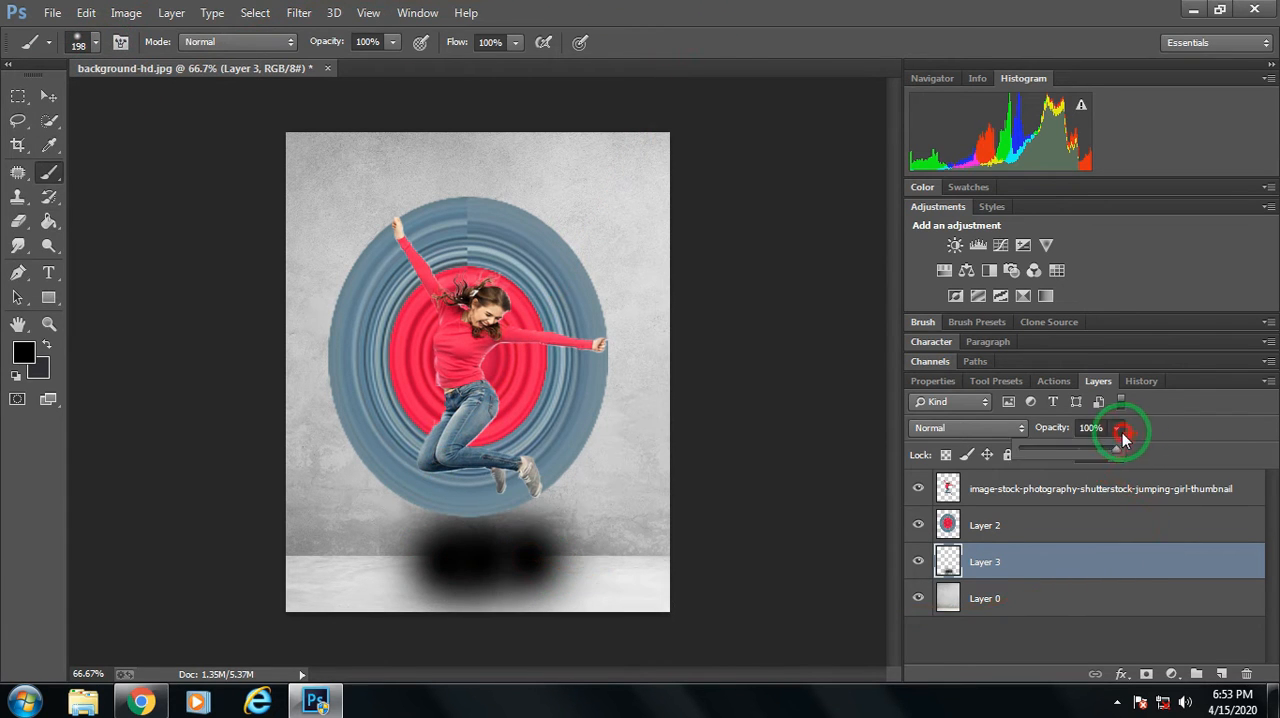
left_click_drag(1101, 453, 1089, 457)
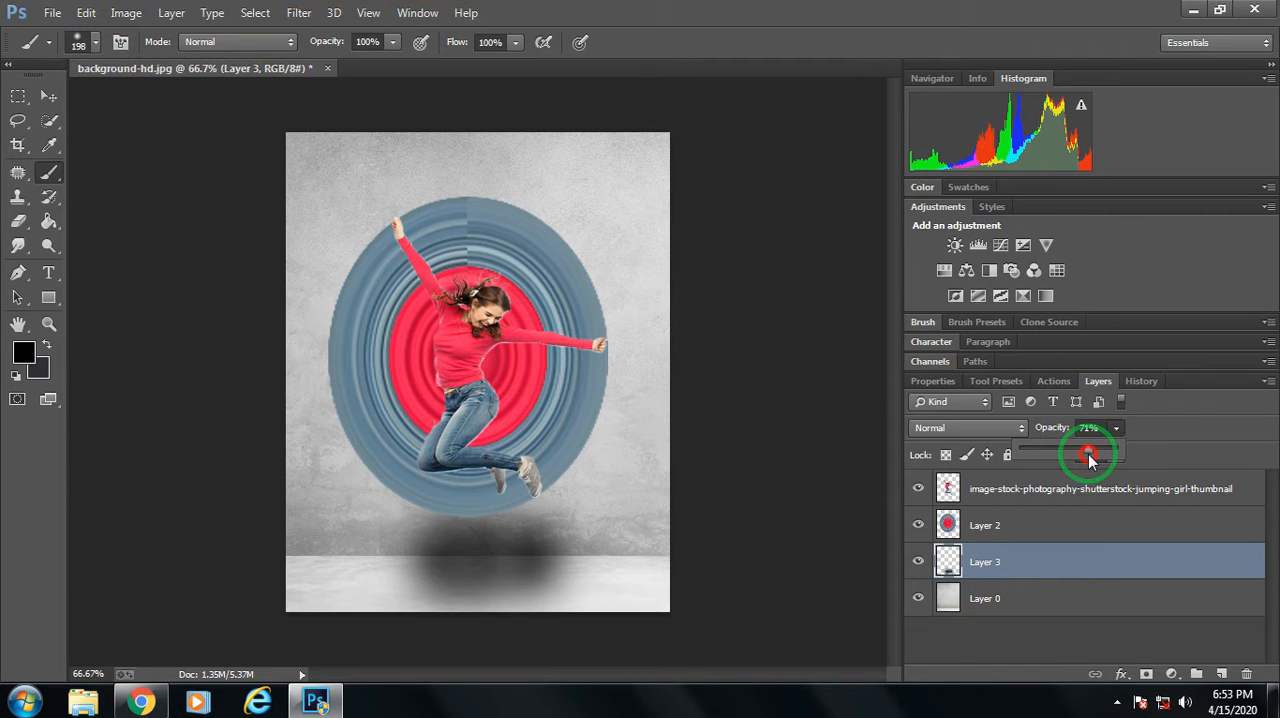
Distort the shadow on Layer 3 into a flat ellipse on the floor, at about 101.88% width and 45.34% height.
left_click(18, 96)
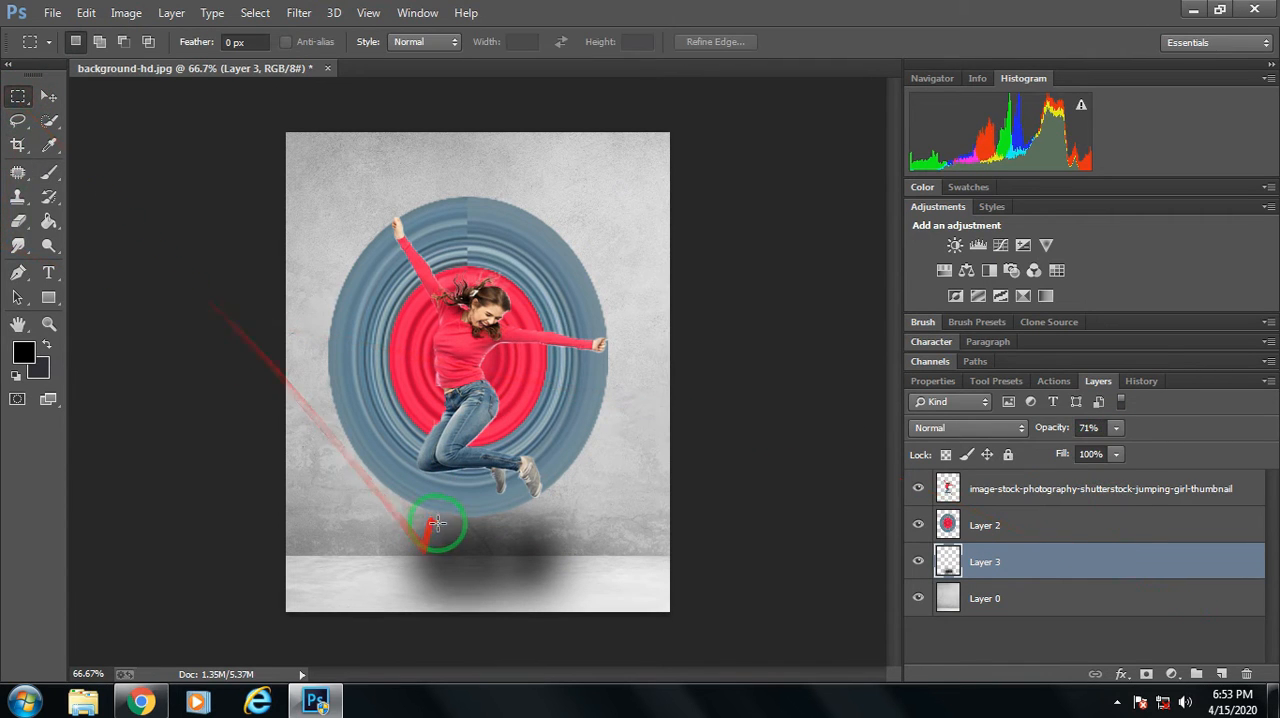
right_click(438, 184)
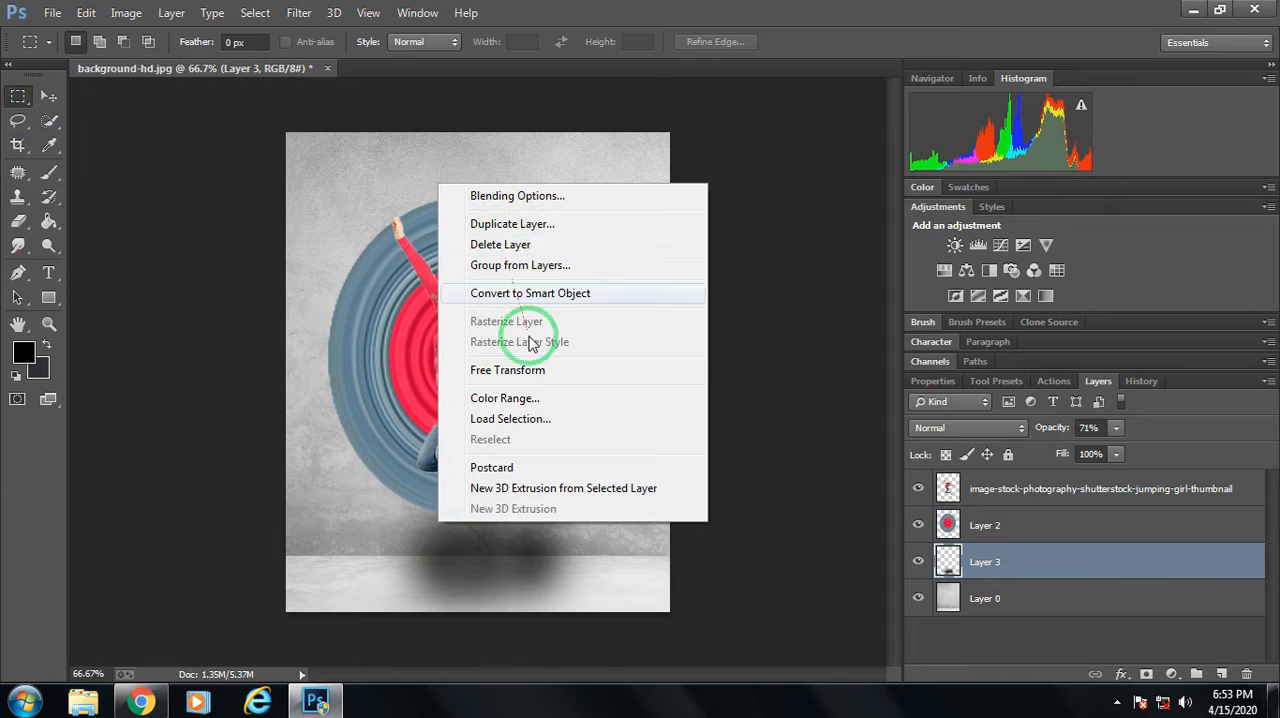
left_click(508, 370)
right_click(503, 508)
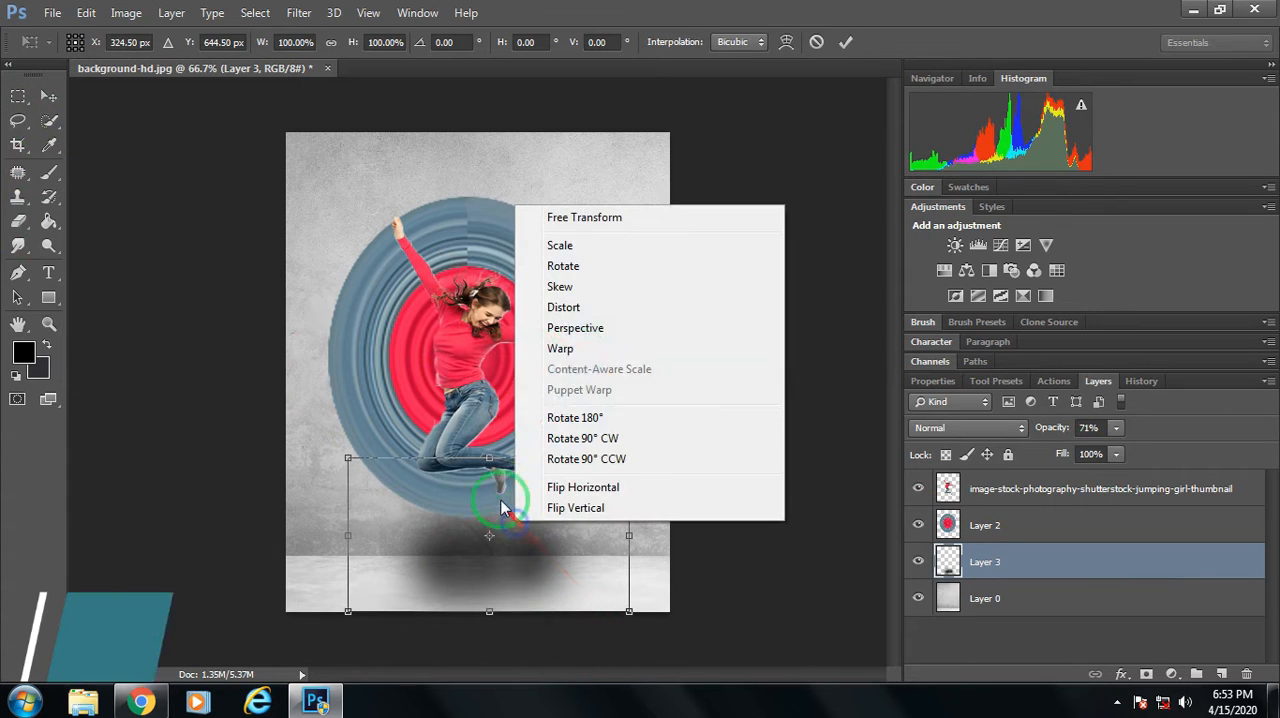
left_click(565, 308)
left_click_drag(351, 469, 360, 509)
left_click_drag(631, 464, 642, 514)
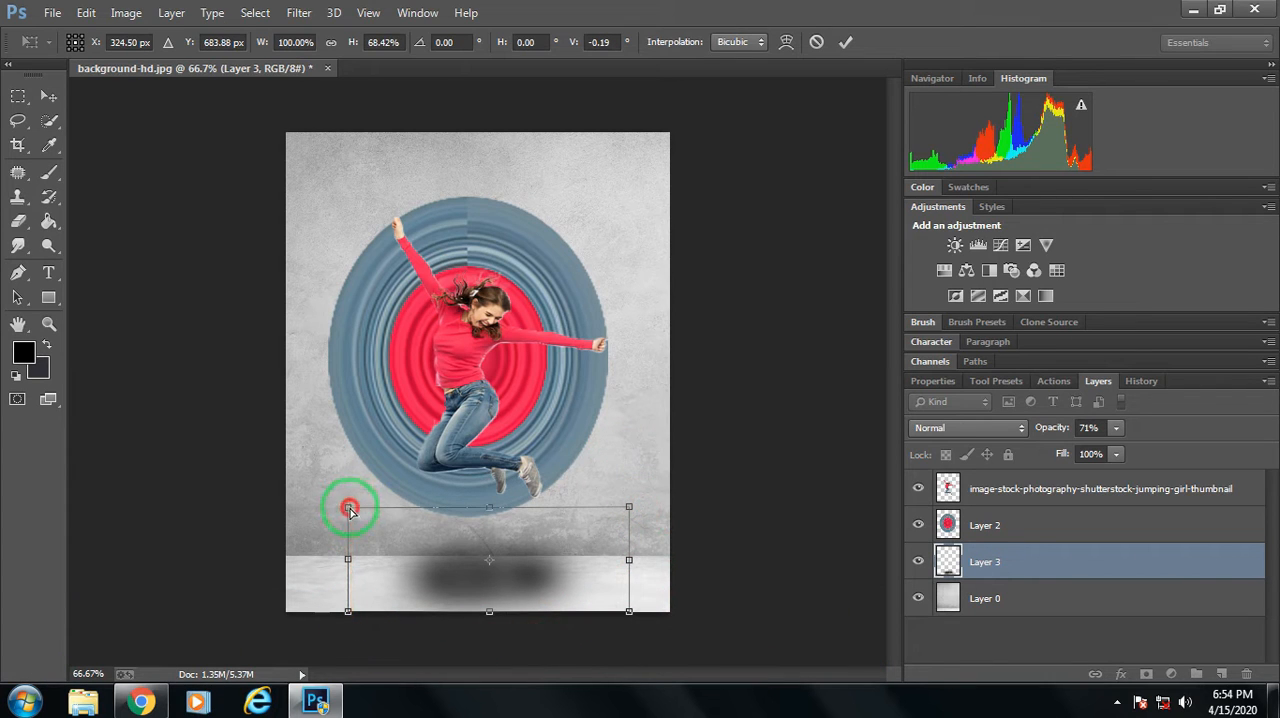
left_click_drag(349, 510, 348, 534)
left_click_drag(631, 508, 623, 534)
left_click_drag(346, 610, 348, 604)
mouse_move(631, 609)
left_mouse_down()
mouse_move(618, 609)
mouse_move(634, 601)
left_mouse_up()
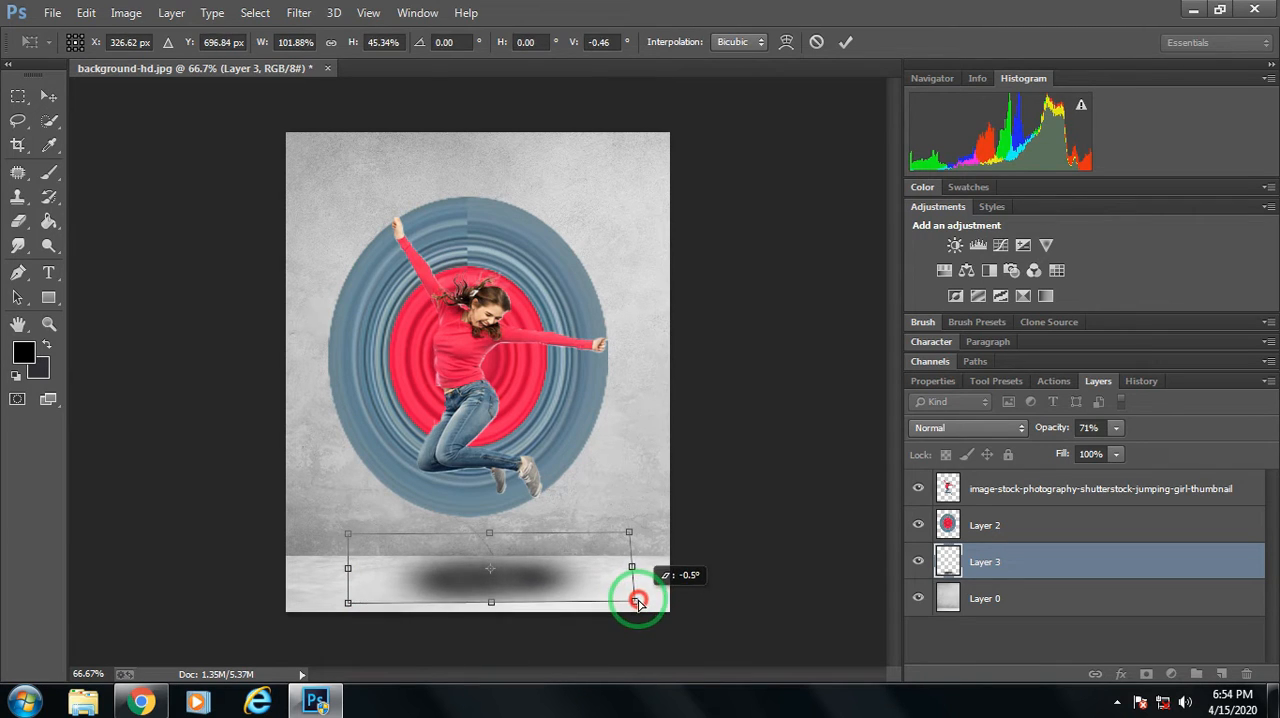
left_click(845, 41)
Reduce the opacity of the shadow on Layer 3 to 51%.
key("ctrl+minus")
key("ctrl+minus")
key("ctrl+minus")
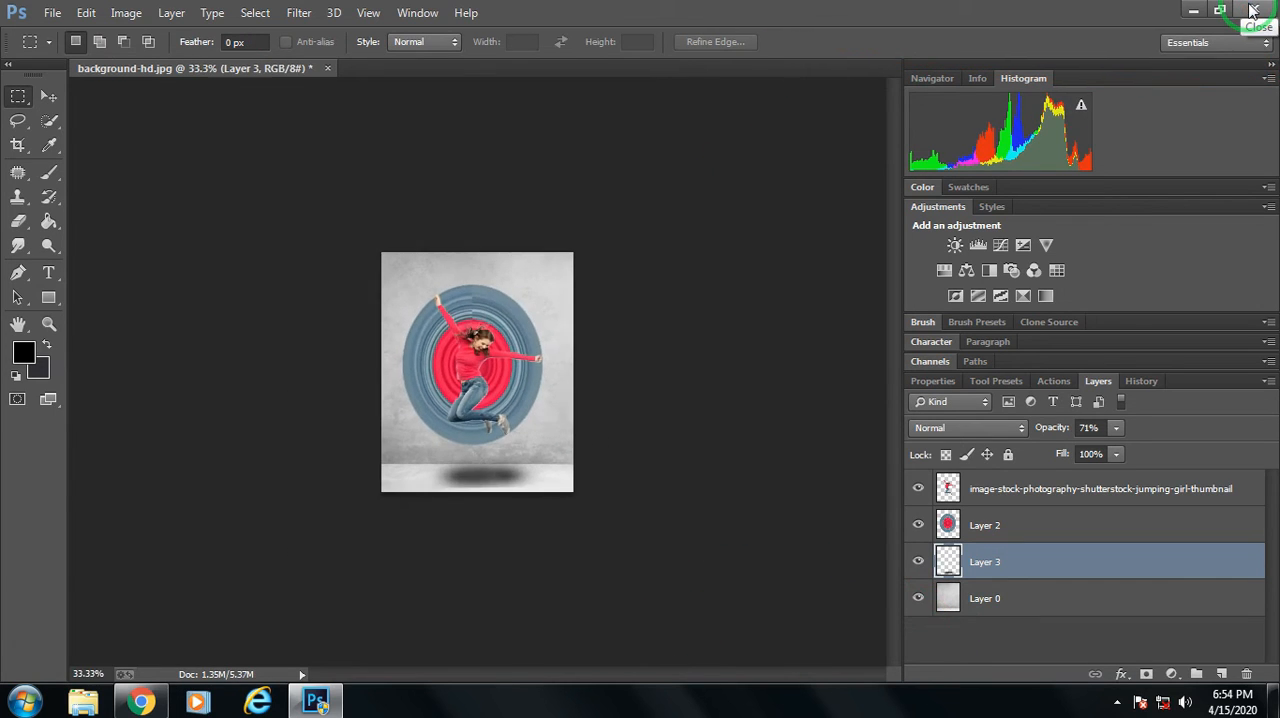
key("ctrl+plus")
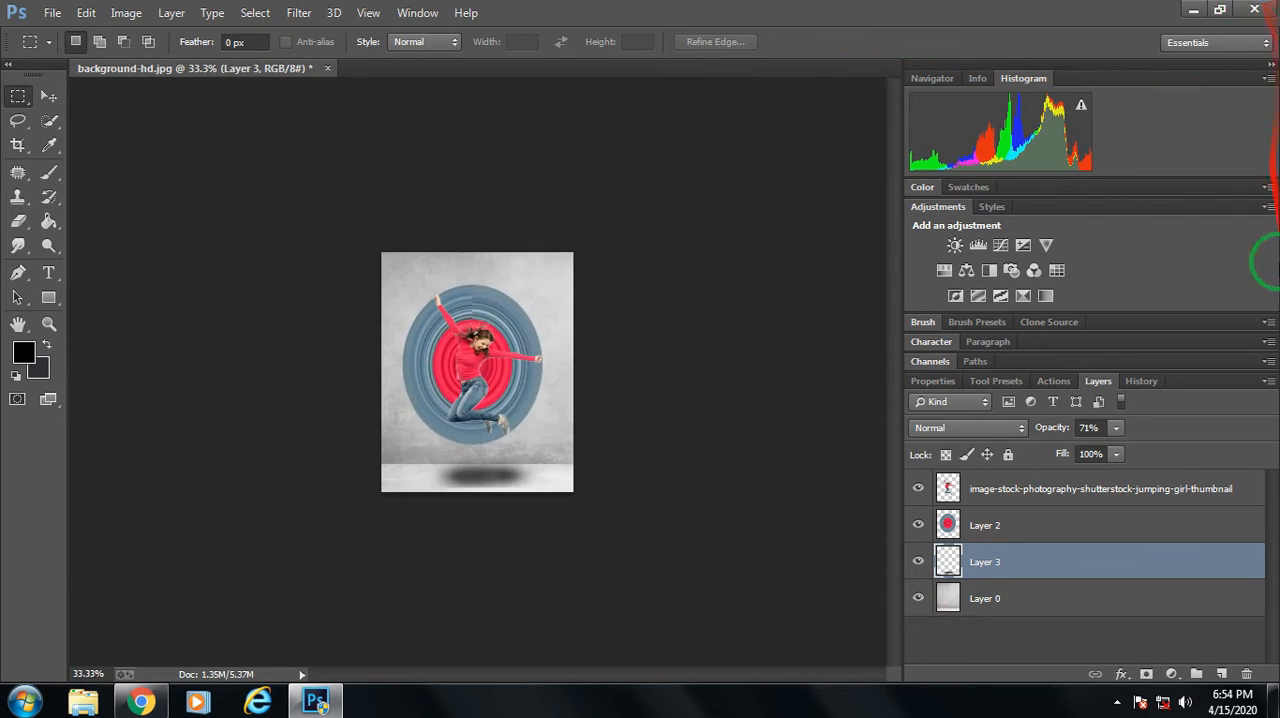
left_click_drag(1117, 453, 1105, 453)
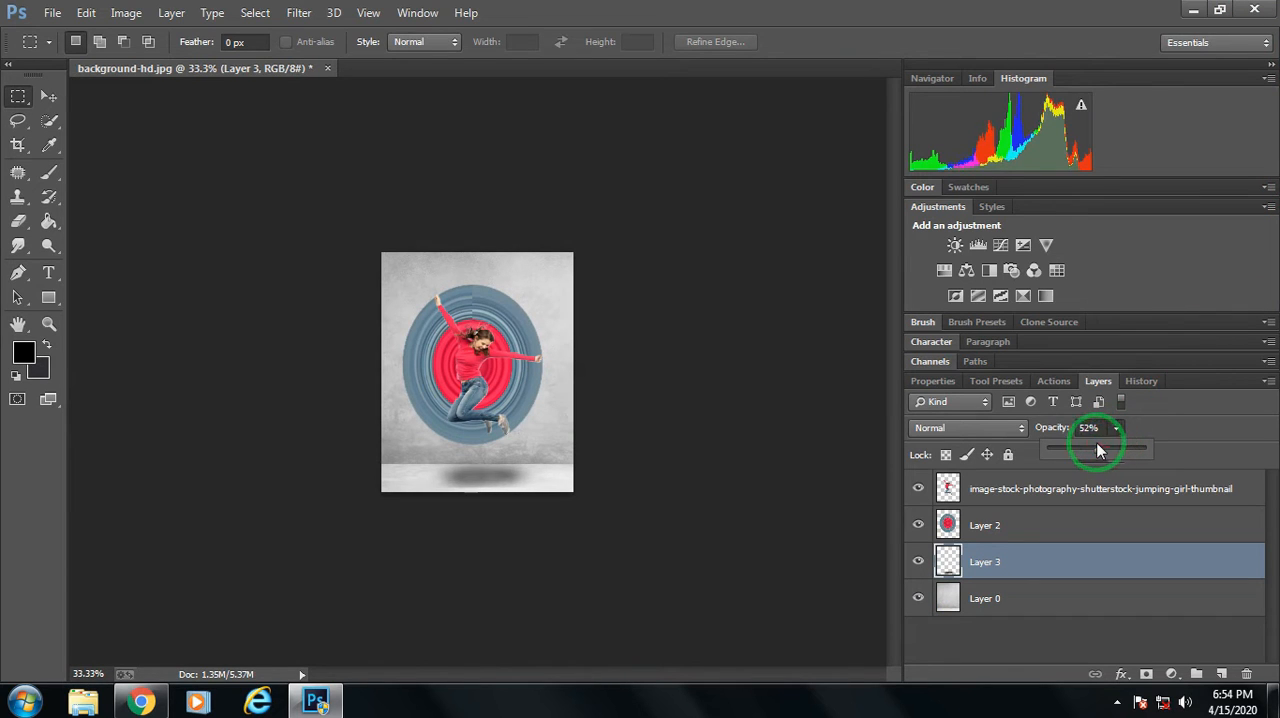
Move the shadow lower on the floor and shift it sideways to centre it under the ring shape.
left_click(48, 95)
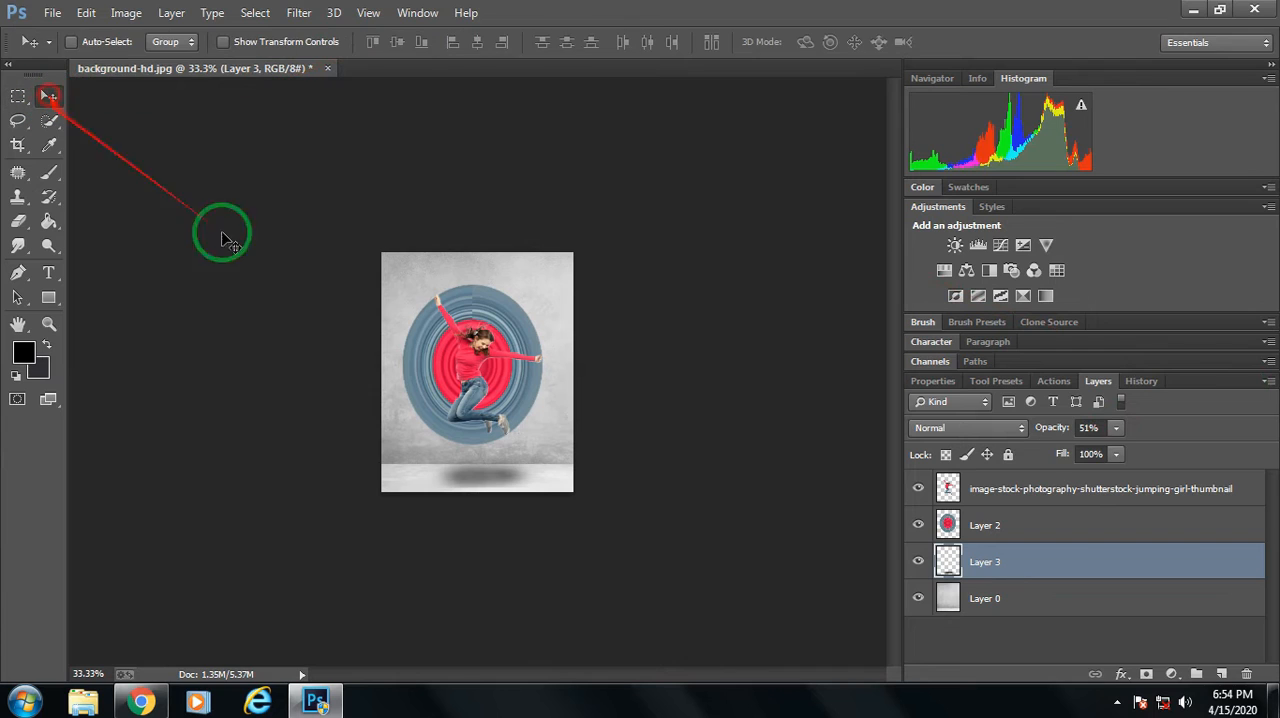
mouse_move(483, 486)
left_mouse_down()
mouse_move(471, 457)
mouse_move(481, 483)
left_mouse_up()
key("ctrl+plus")
key("ctrl+plus")
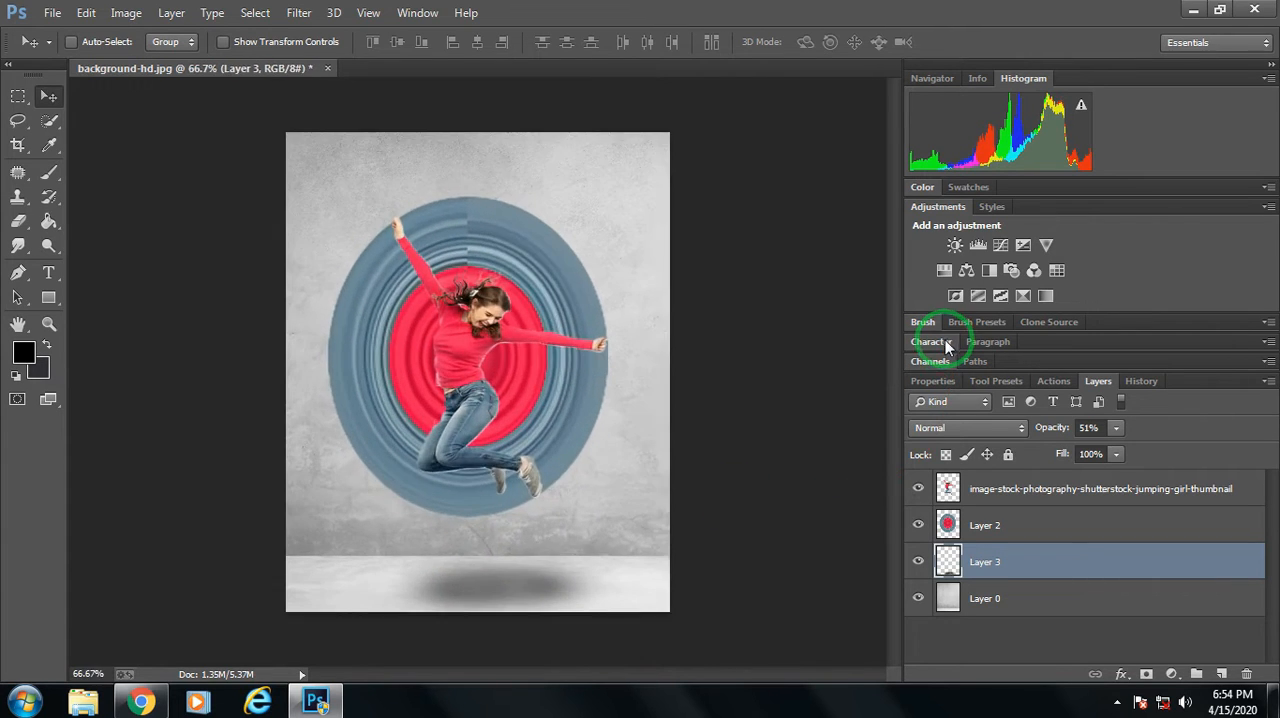
left_click_drag(489, 595, 481, 595)
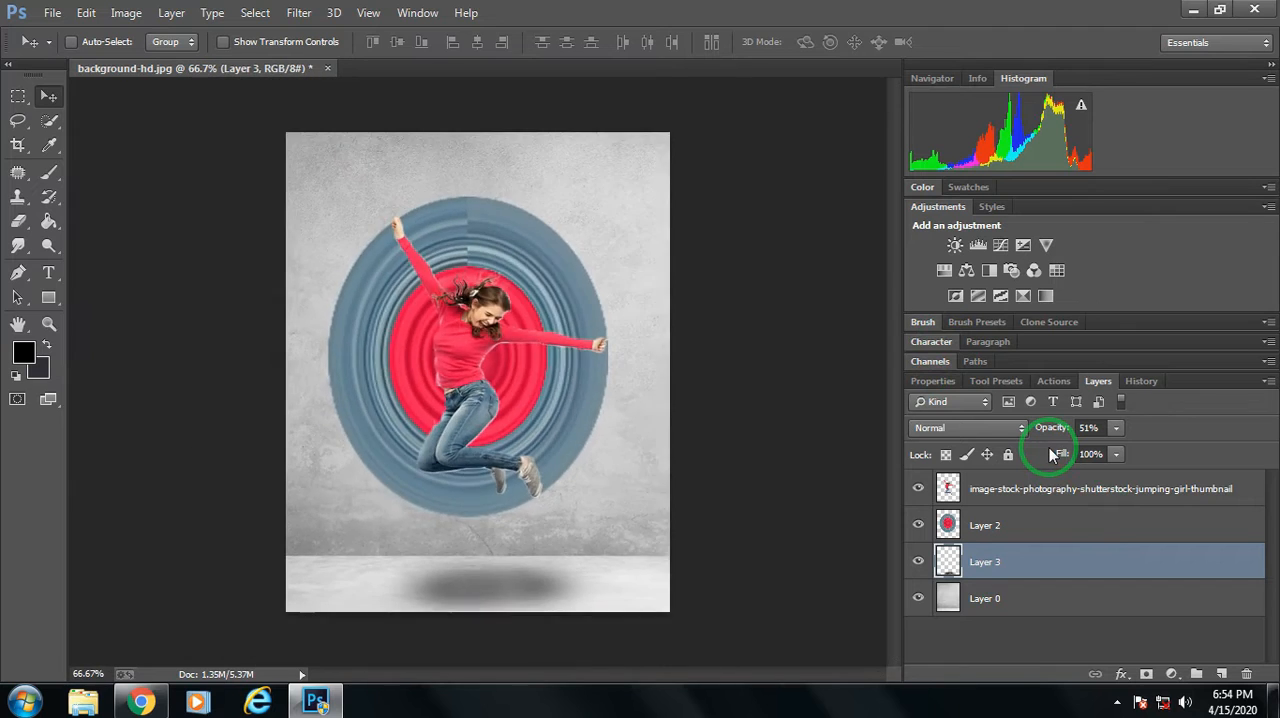
Nudge the shadow slightly upward toward the wall's base.
key("ctrl+minus")
key("ctrl+minus")
key("ctrl+minus")
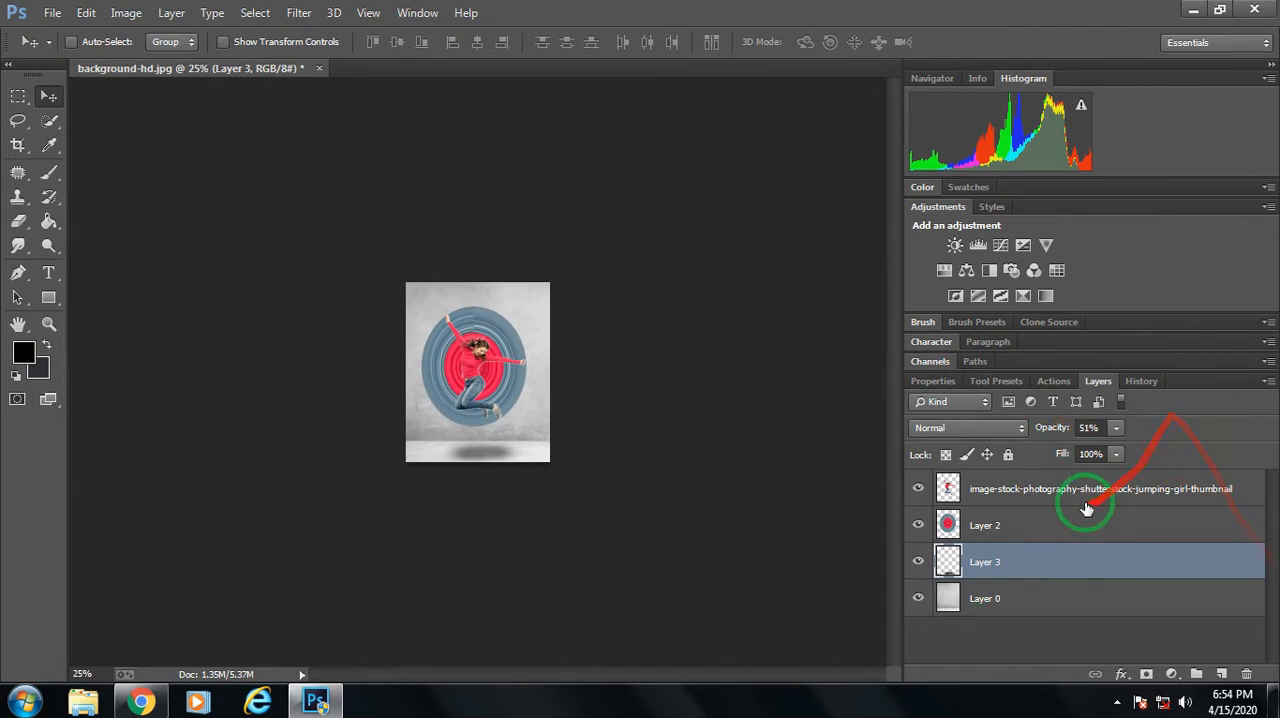
key("ctrl+plus")
key("ctrl+plus")
key("ctrl+plus")
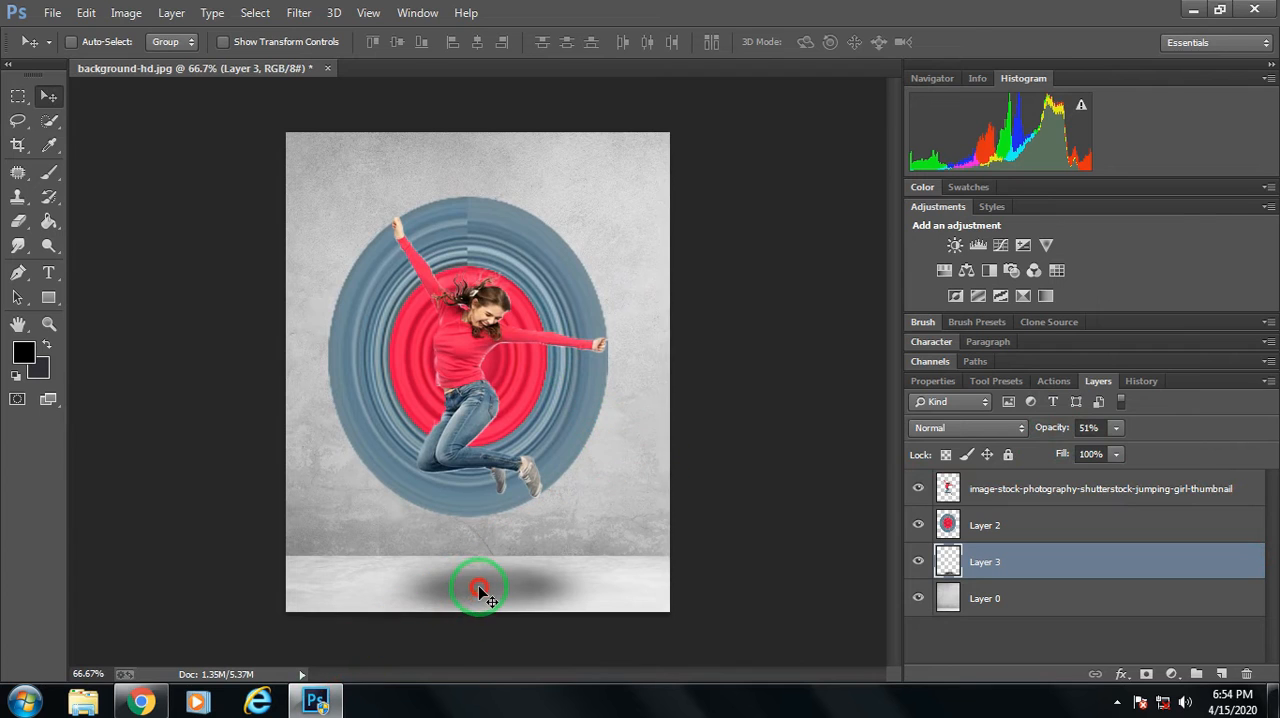
left_click_drag(478, 586, 477, 582)
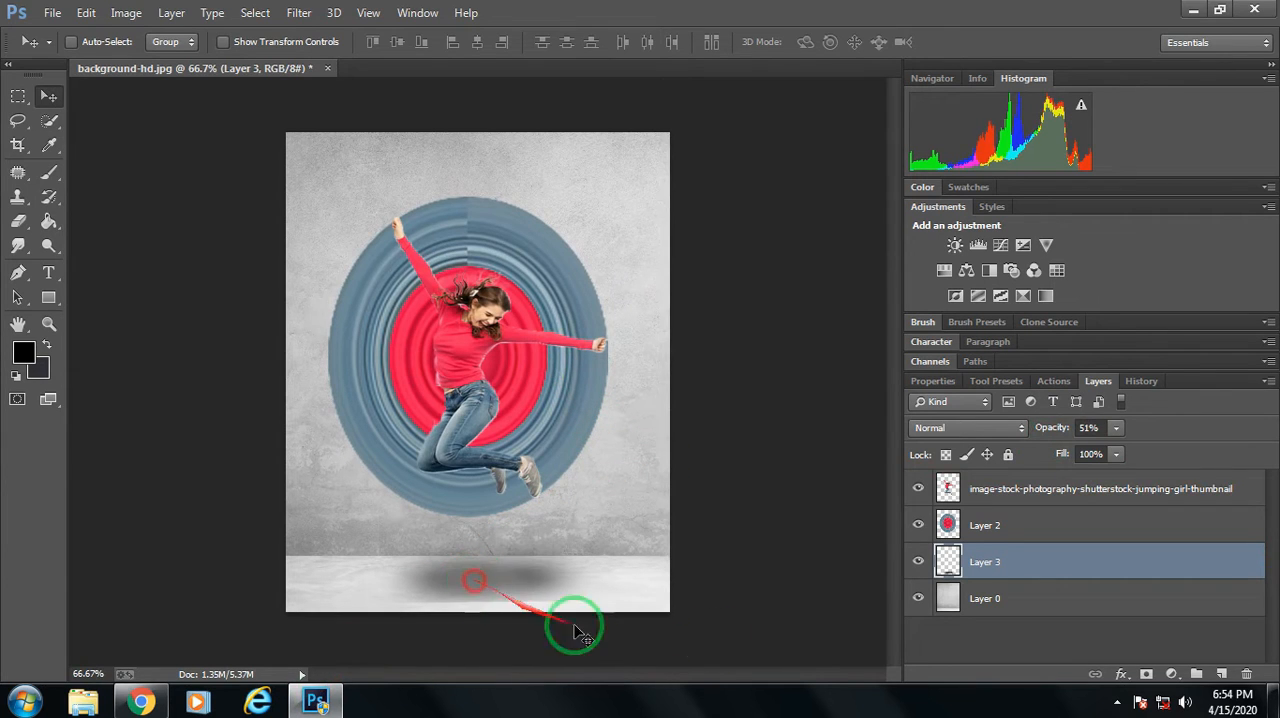
Create a new layer above the jumping girl layer and fill it with the merged image using Apply Image.
key("ctrl+minus")
key("ctrl+minus")
key("ctrl+minus")
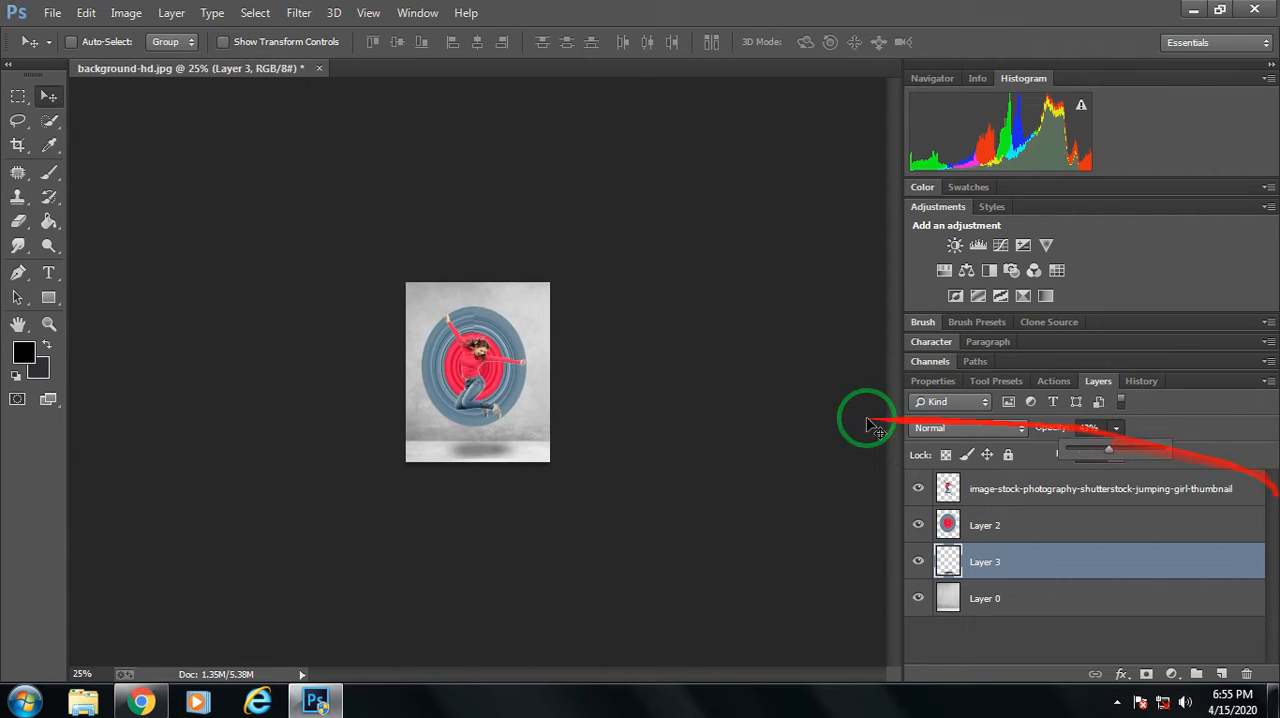
left_click(1225, 675)
left_click(1221, 675)
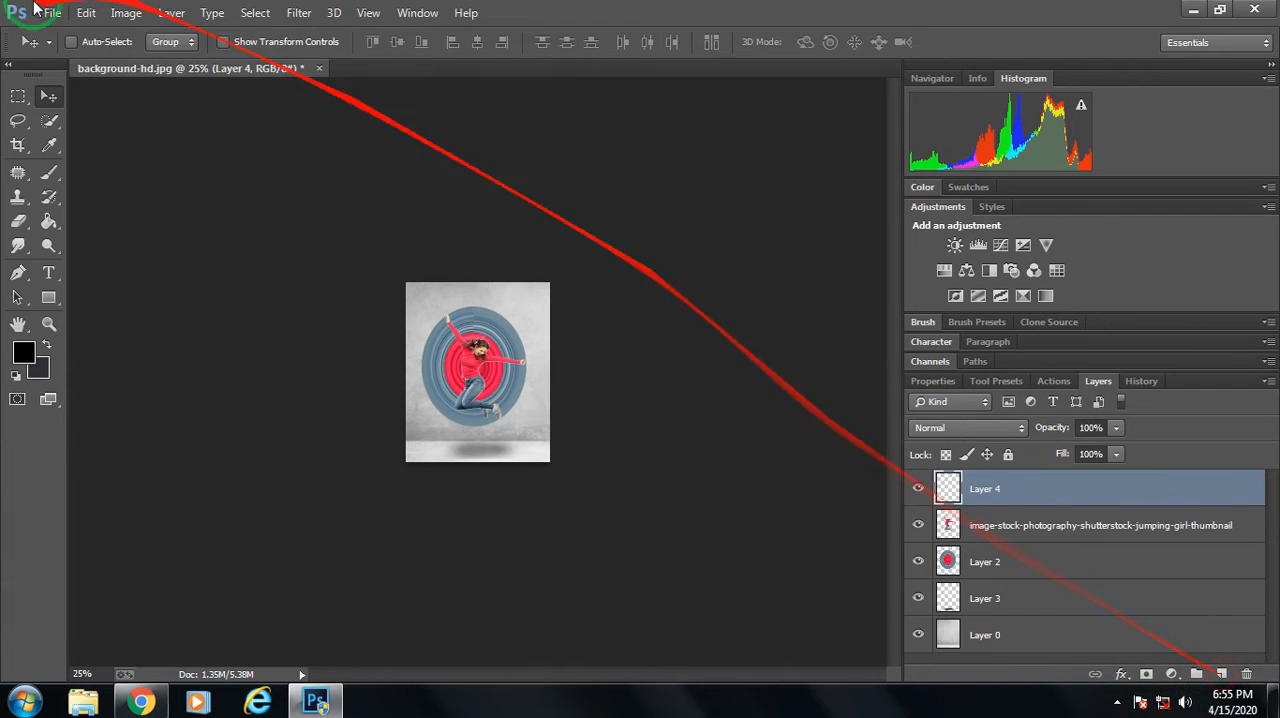
left_click(126, 12)
left_click(157, 283)
left_click(803, 183)
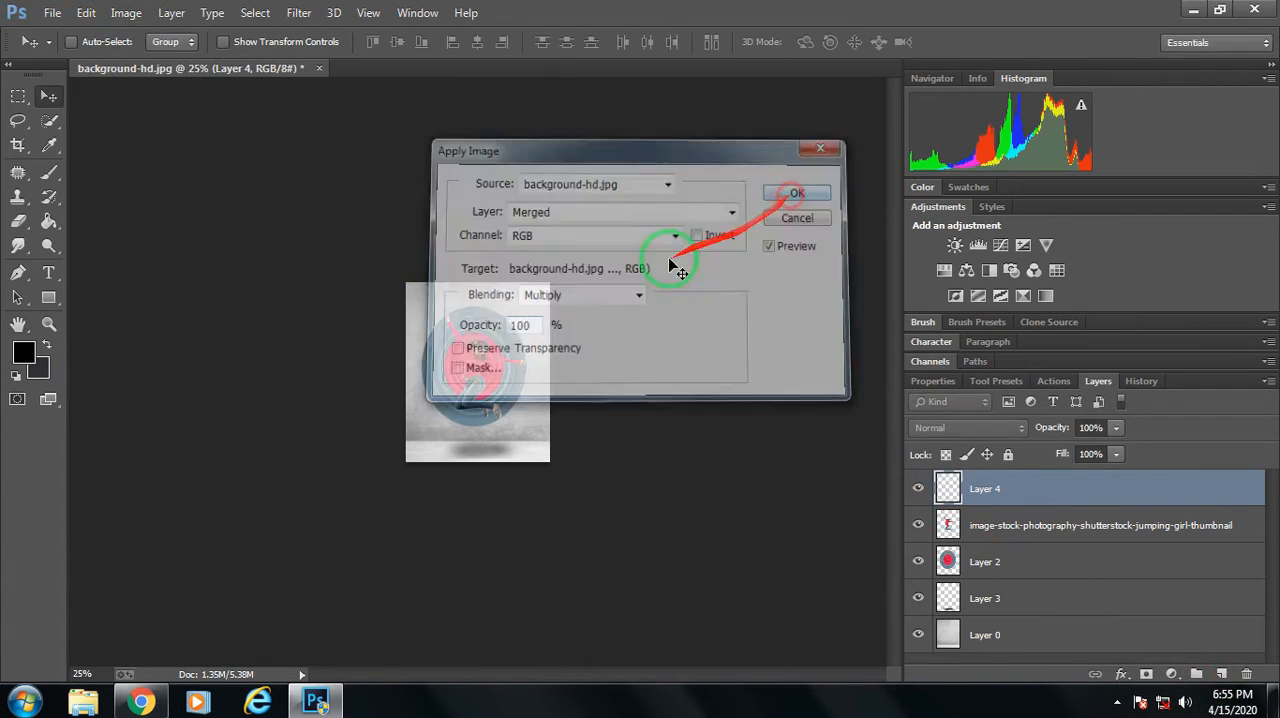
Open Layer 4 in the Camera Raw filter, set Exposure to +0.15 and Shadows to +31, and raise Clarity and luminance noise reduction.
left_click(309, 16)
left_click(354, 121)
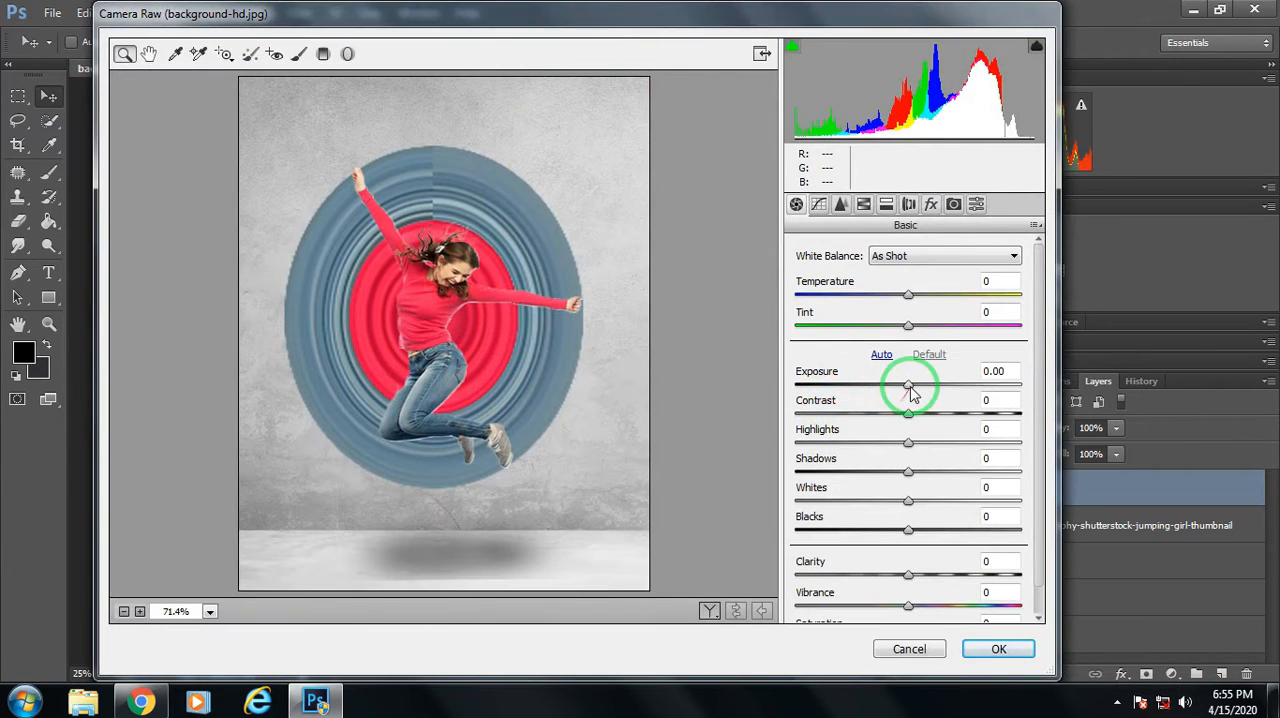
left_click_drag(907, 385, 913, 388)
left_click_drag(903, 463, 941, 470)
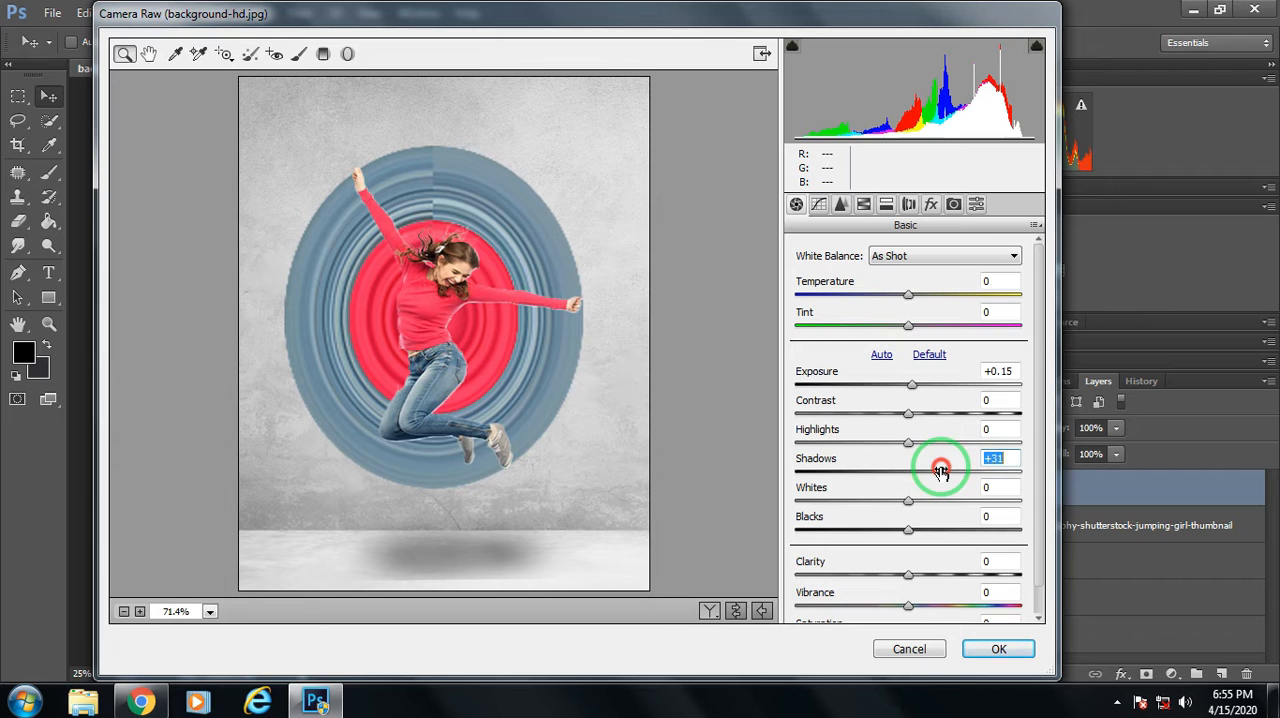
left_click_drag(908, 574, 918, 571)
left_click(841, 204)
left_click_drag(797, 435, 818, 430)
Set the HSL saturation to +23 for Aquas, +35 for Blues and +33 for Magentas.
left_click(864, 204)
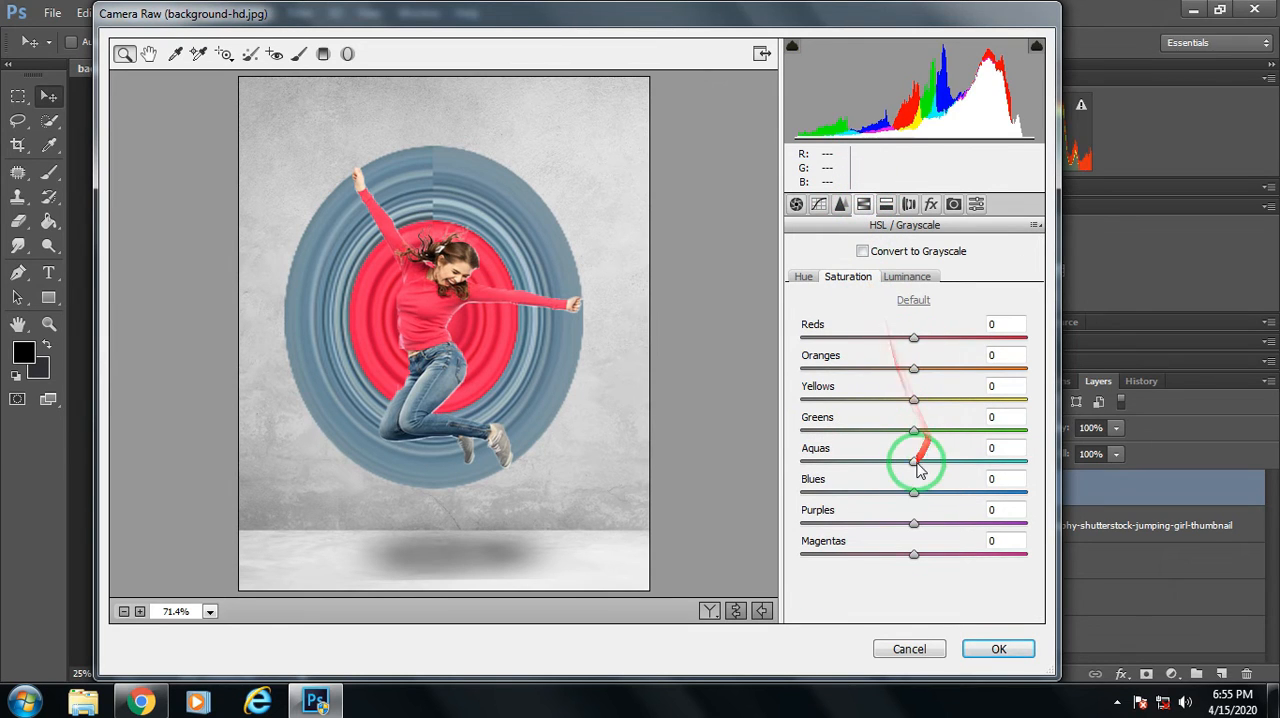
left_click_drag(920, 500, 952, 490)
left_click(922, 558)
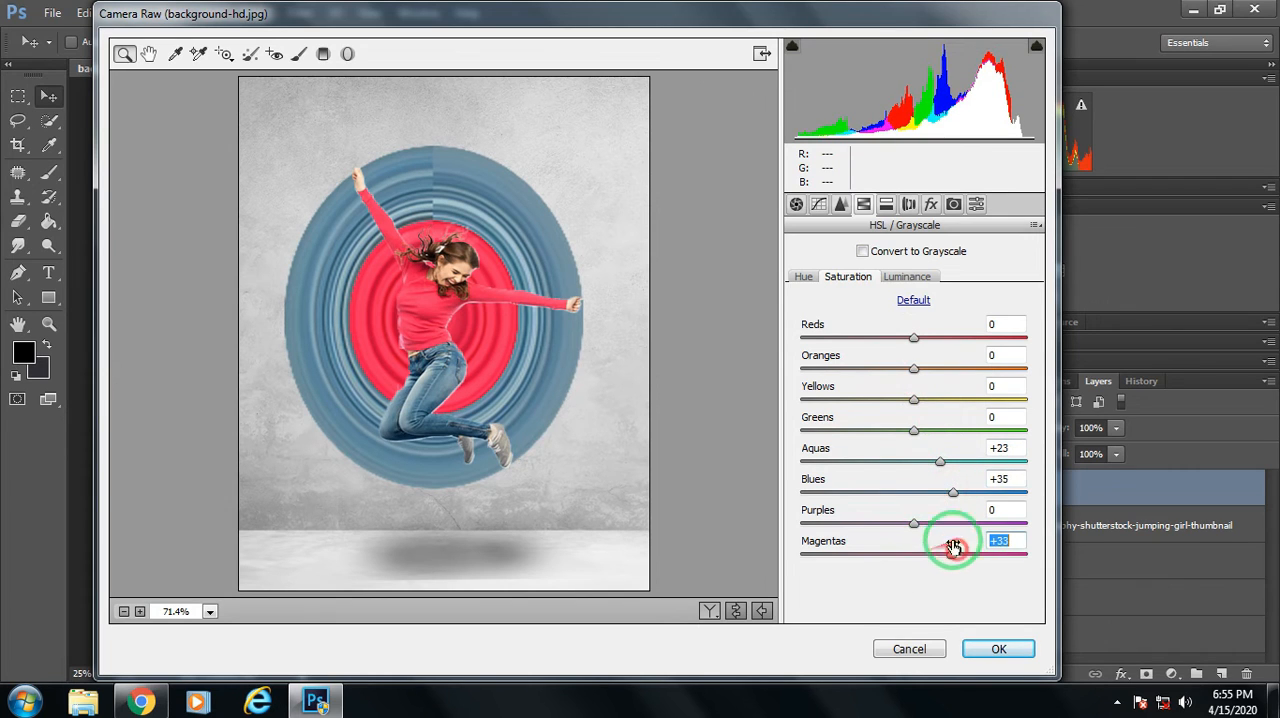
Set the Blues hue to -22, the Oranges luminance to +18 and the Reds saturation to +15.
left_click(806, 275)
left_click_drag(907, 486, 901, 498)
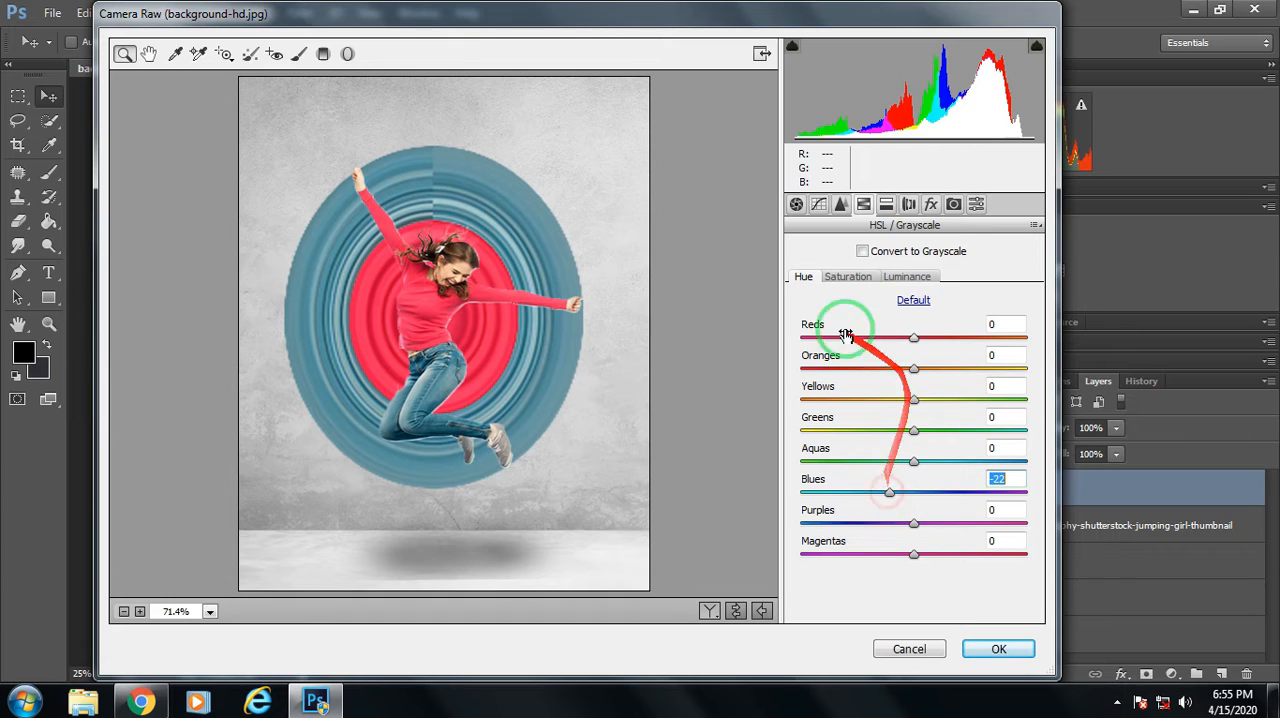
left_click(906, 276)
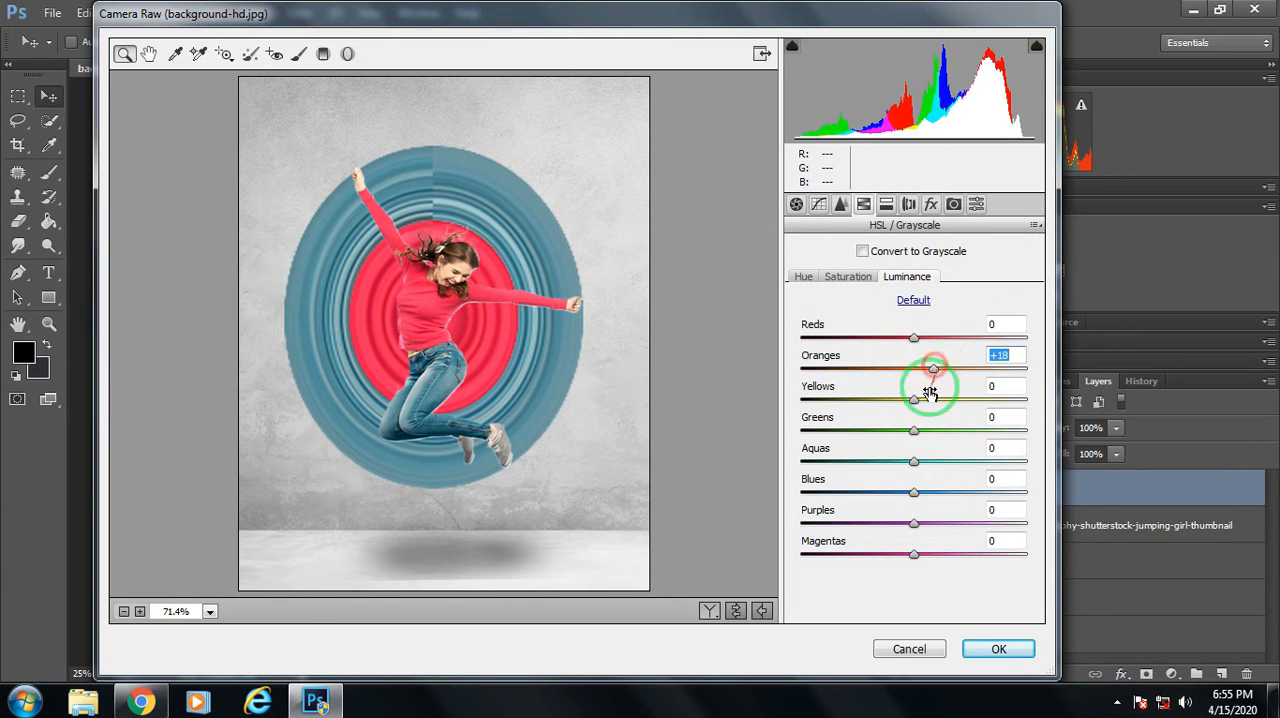
left_click(868, 283)
left_click_drag(914, 337, 938, 340)
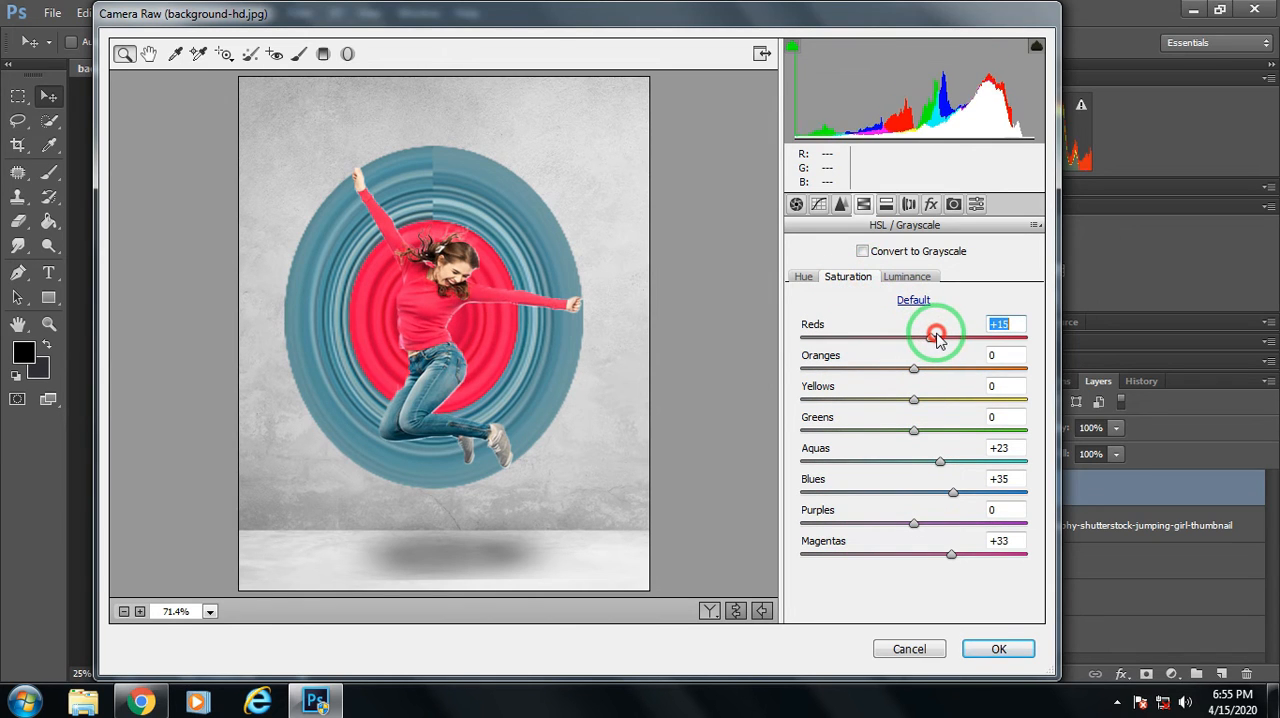
Shift the Yellows and Greens hues toward their negative ends and fine-tune the Aquas hue.
left_click(805, 276)
left_click_drag(919, 457, 921, 460)
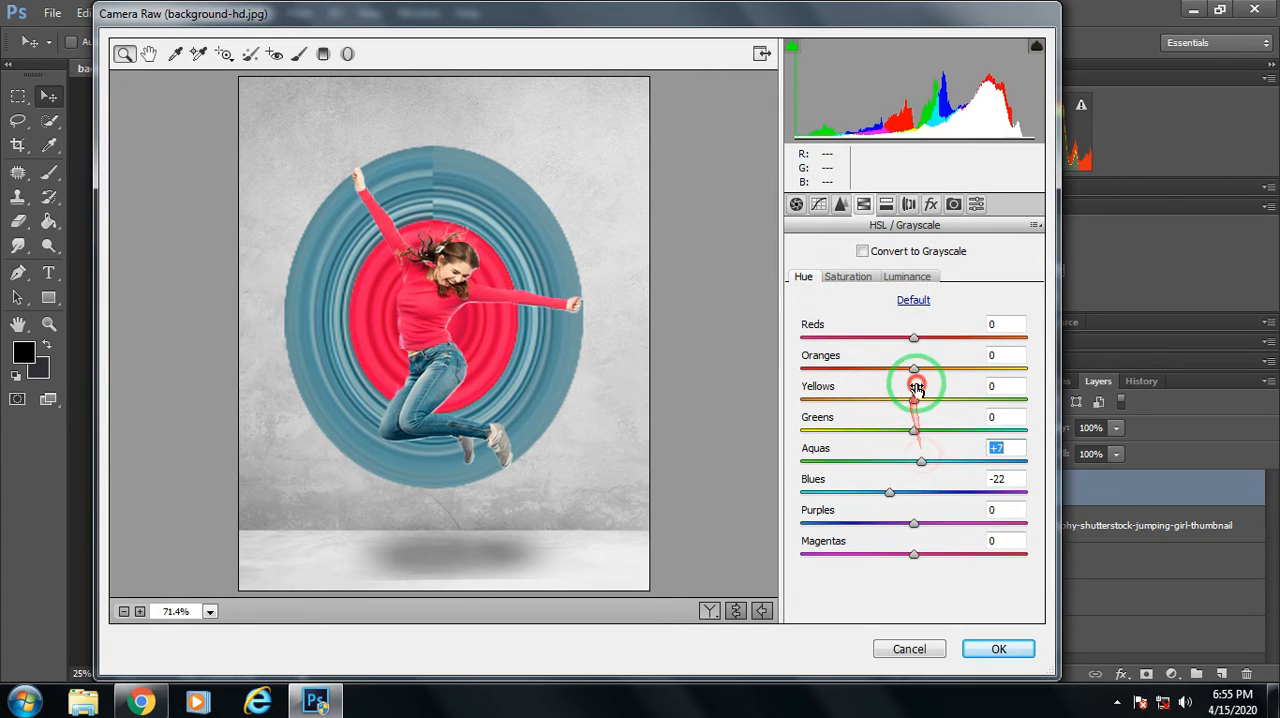
left_click_drag(913, 399, 840, 401)
left_click_drag(913, 430, 835, 430)
left_click_drag(921, 460, 896, 489)
Add a dark Highlight Priority post-crop vignette and apply the Camera Raw adjustments to Layer 4.
left_click(931, 204)
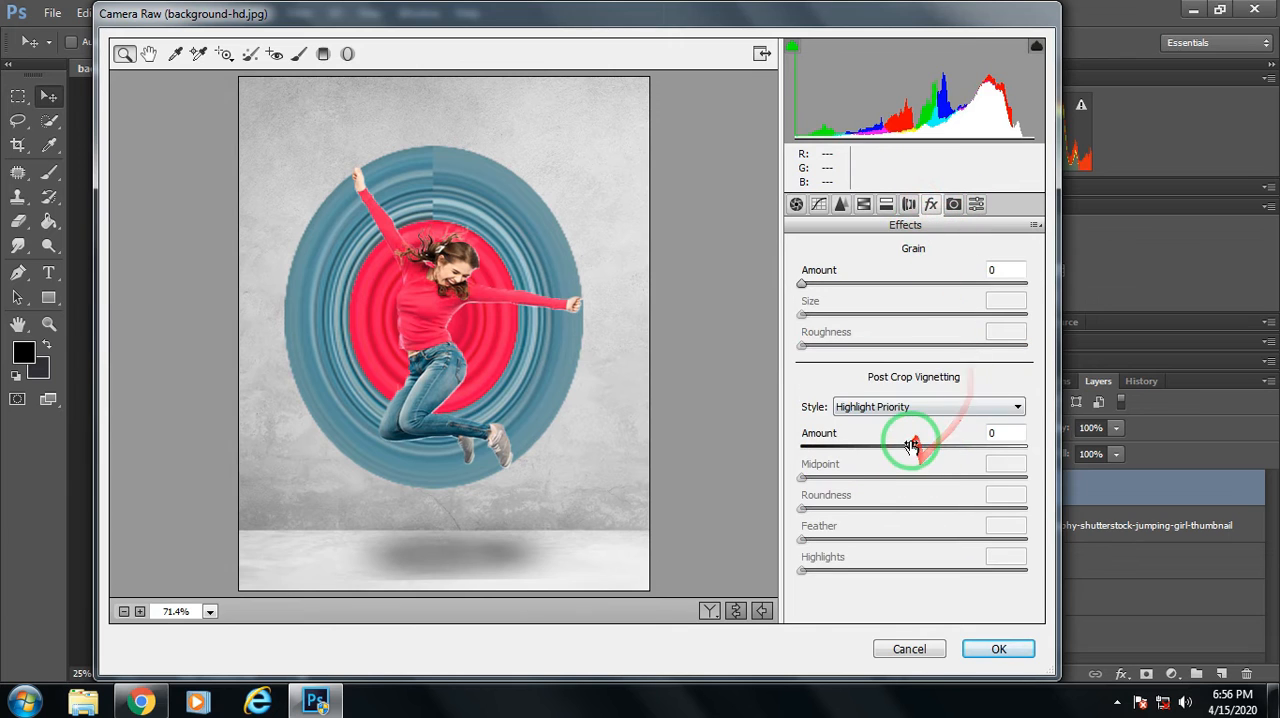
left_click_drag(911, 446, 884, 440)
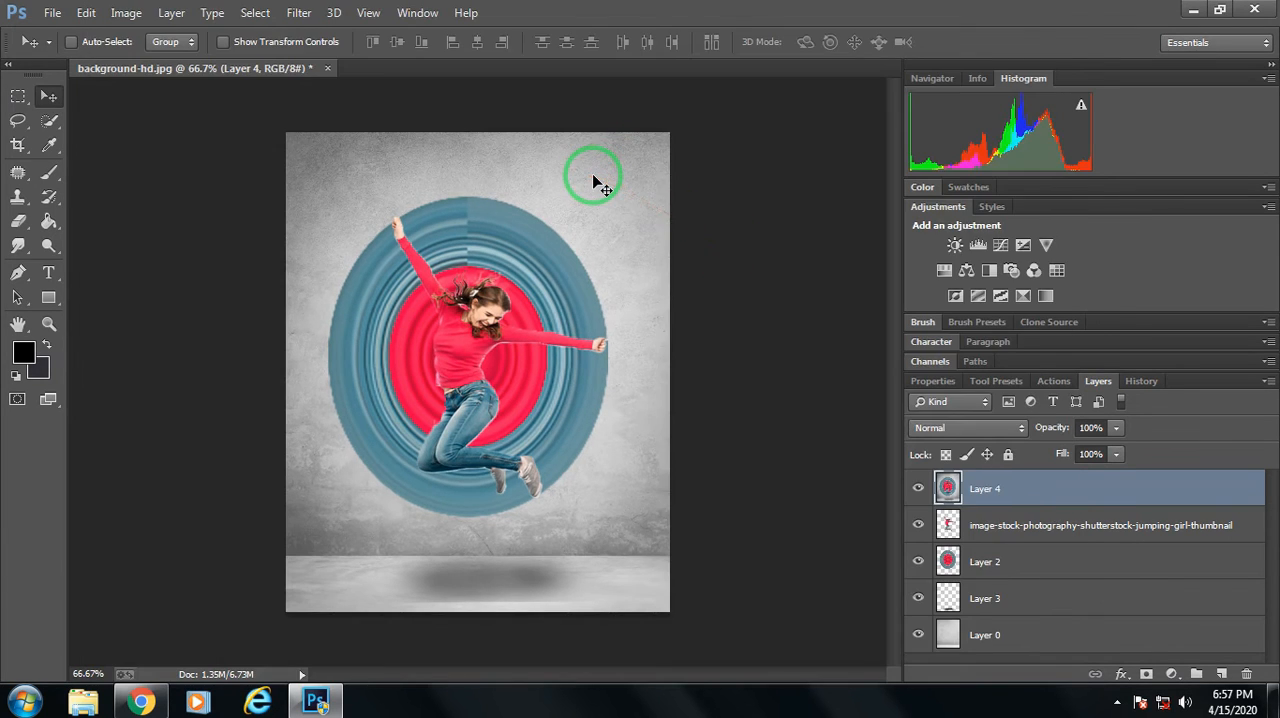
Set the Eraser size to 78 px and start erasing the upper-right part of the circular stretch on Layer 4.
key("ctrl+plus")
key("ctrl+plus")
key("ctrl+plus")
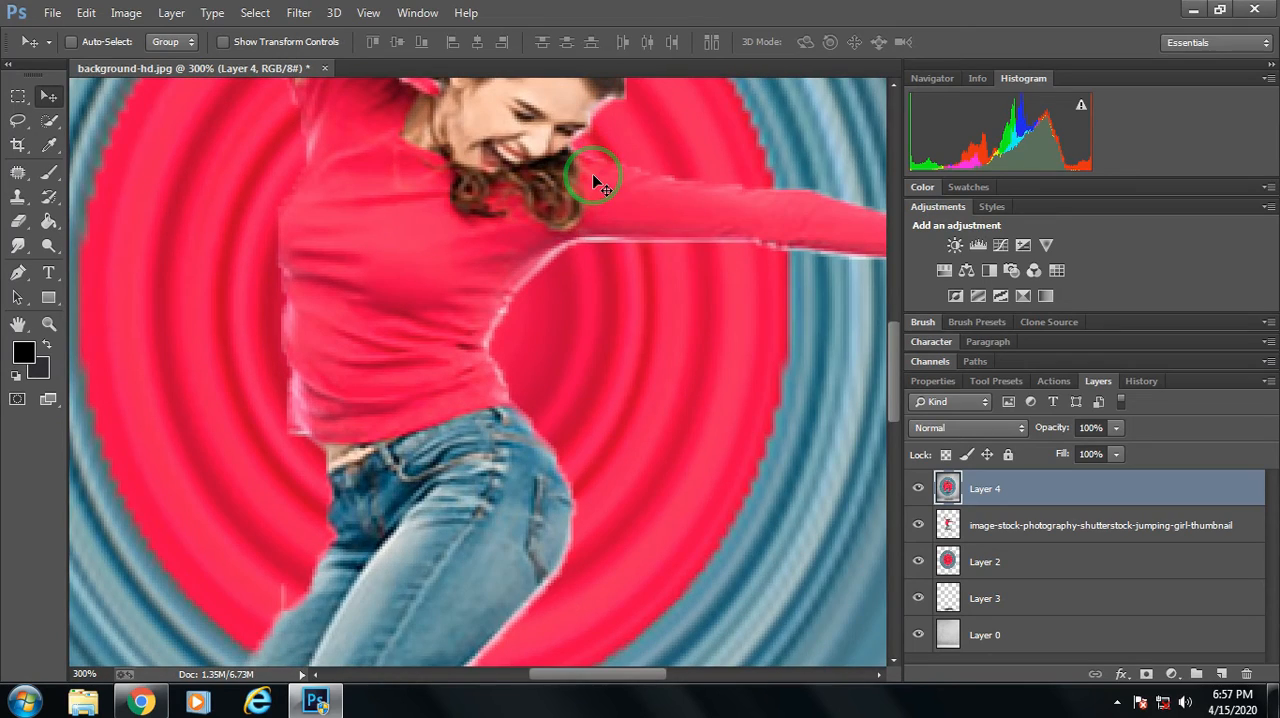
key("ctrl+minus")
key("ctrl+minus")
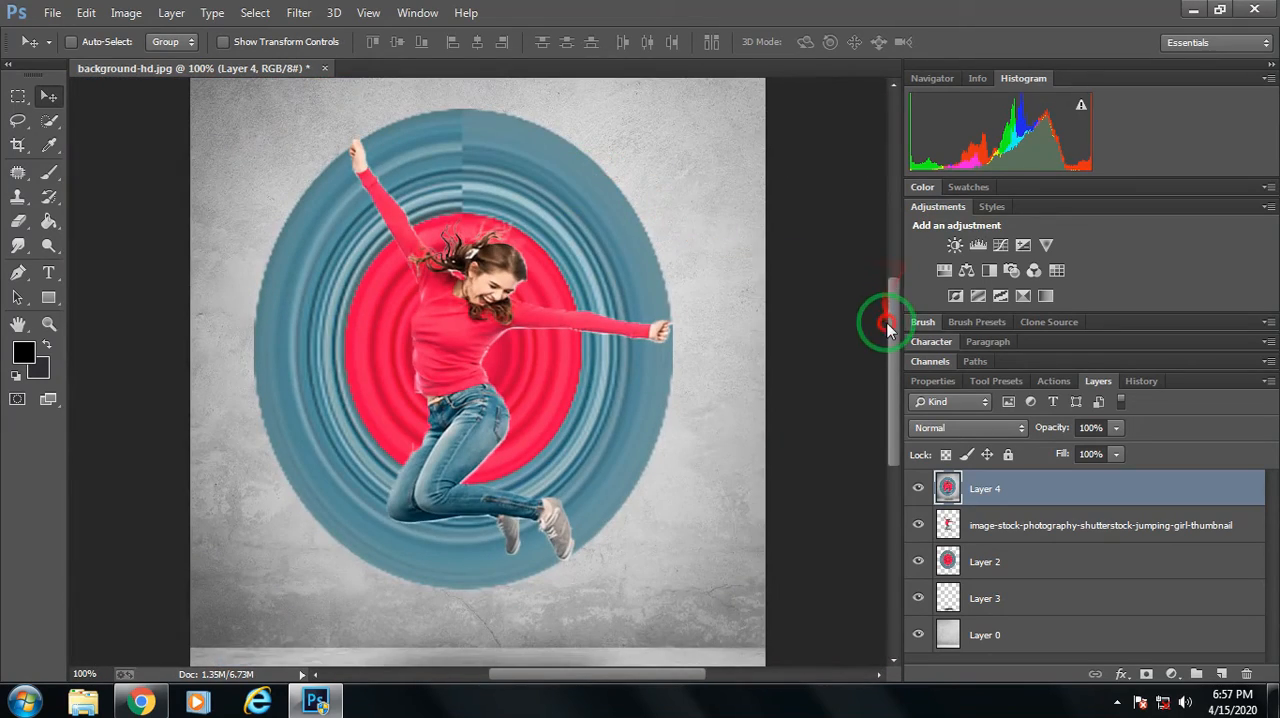
scroll(887, 330, "up", 2)
left_click(22, 219)
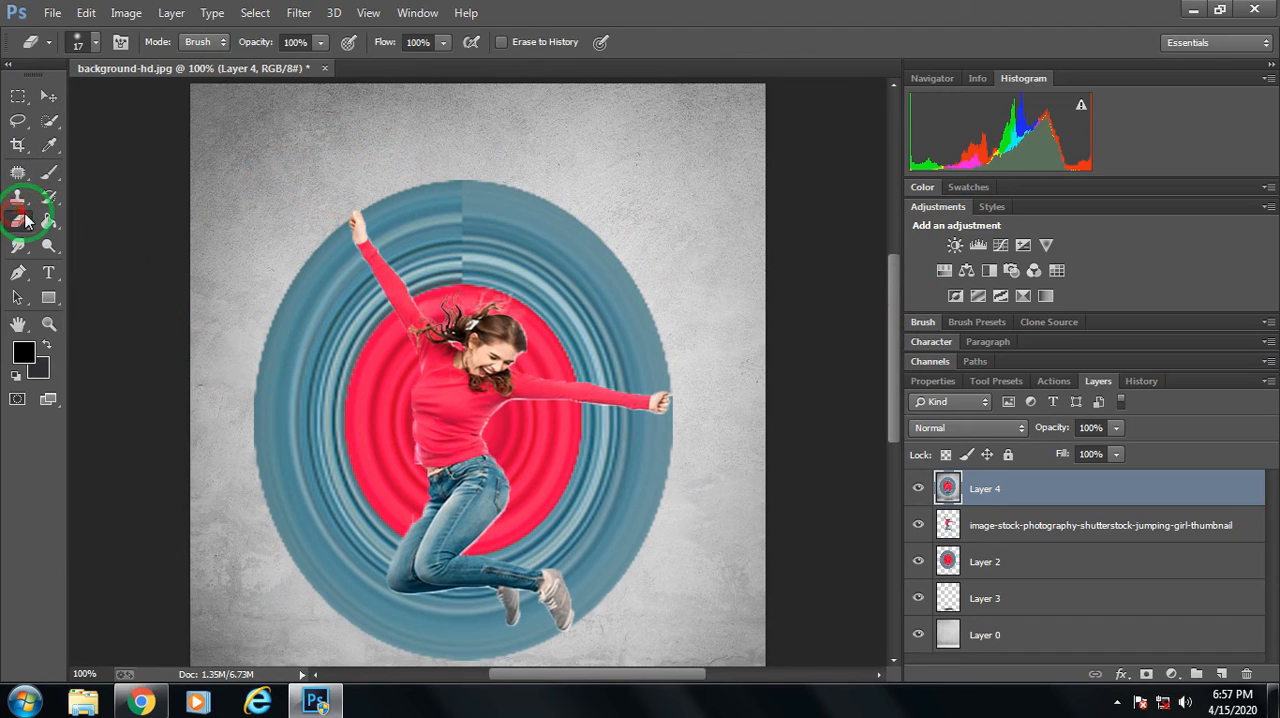
left_click(95, 42)
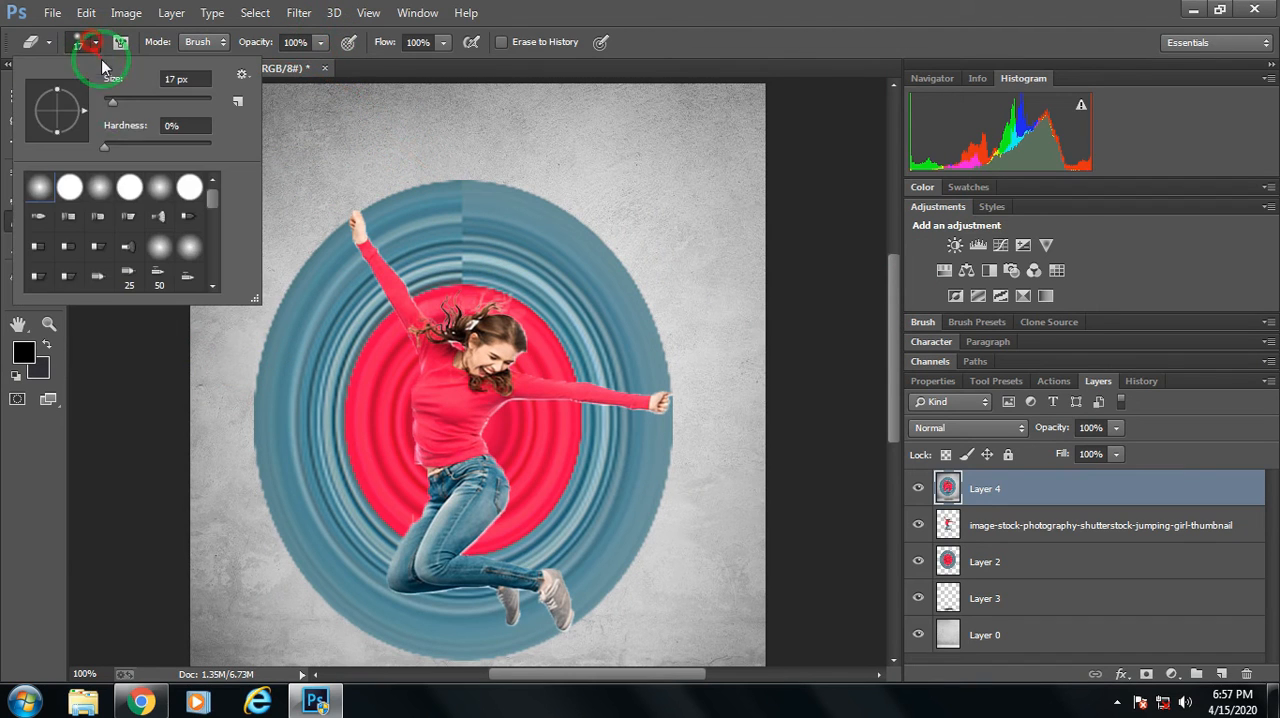
left_click_drag(112, 101, 145, 101)
left_click(532, 233)
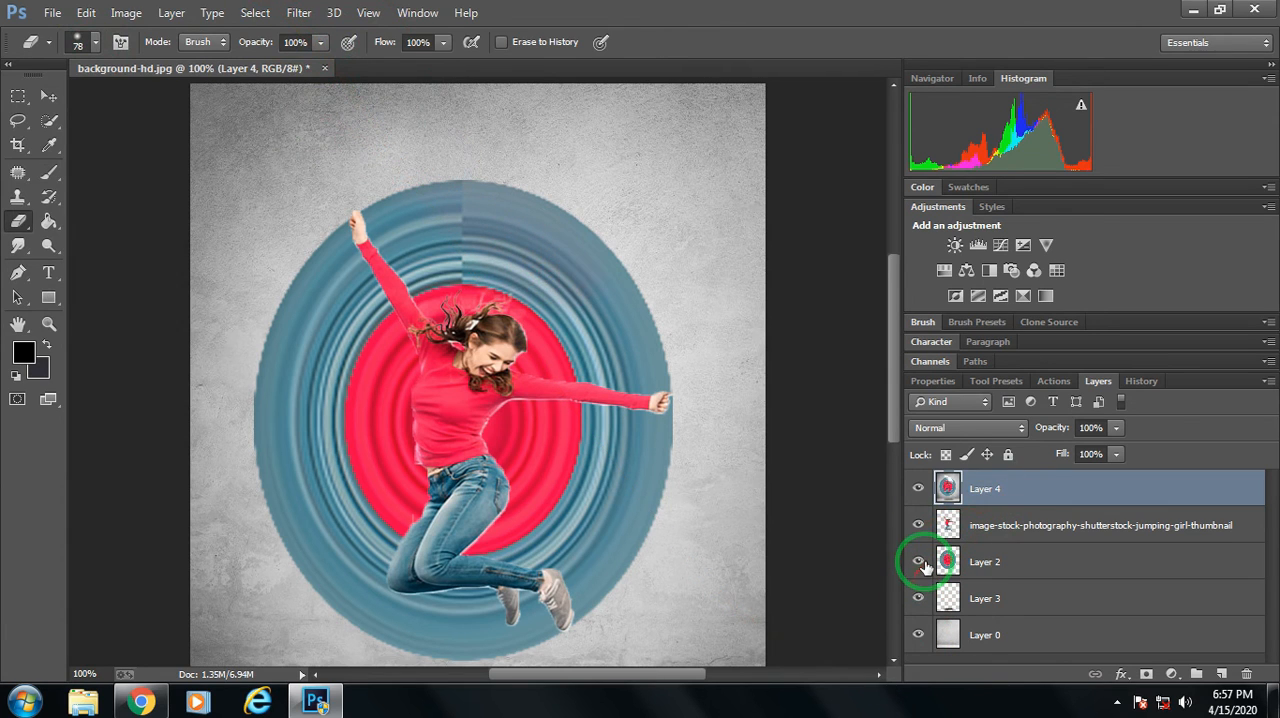
Erase the upper-right section of the stretched disc above the outstretched arm on both Layer 2 and Layer 4.
left_click(1022, 566)
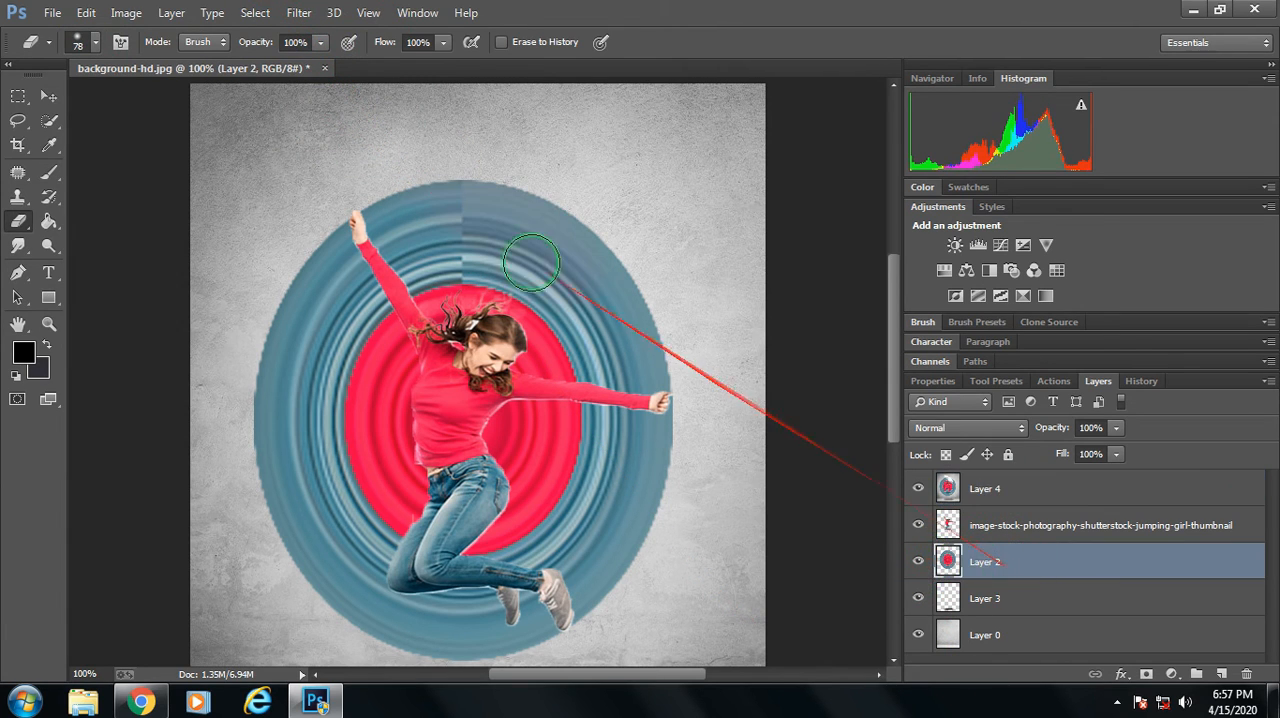
mouse_move(505, 218)
left_mouse_down()
mouse_move(598, 292)
mouse_move(427, 161)
mouse_move(678, 277)
left_mouse_up()
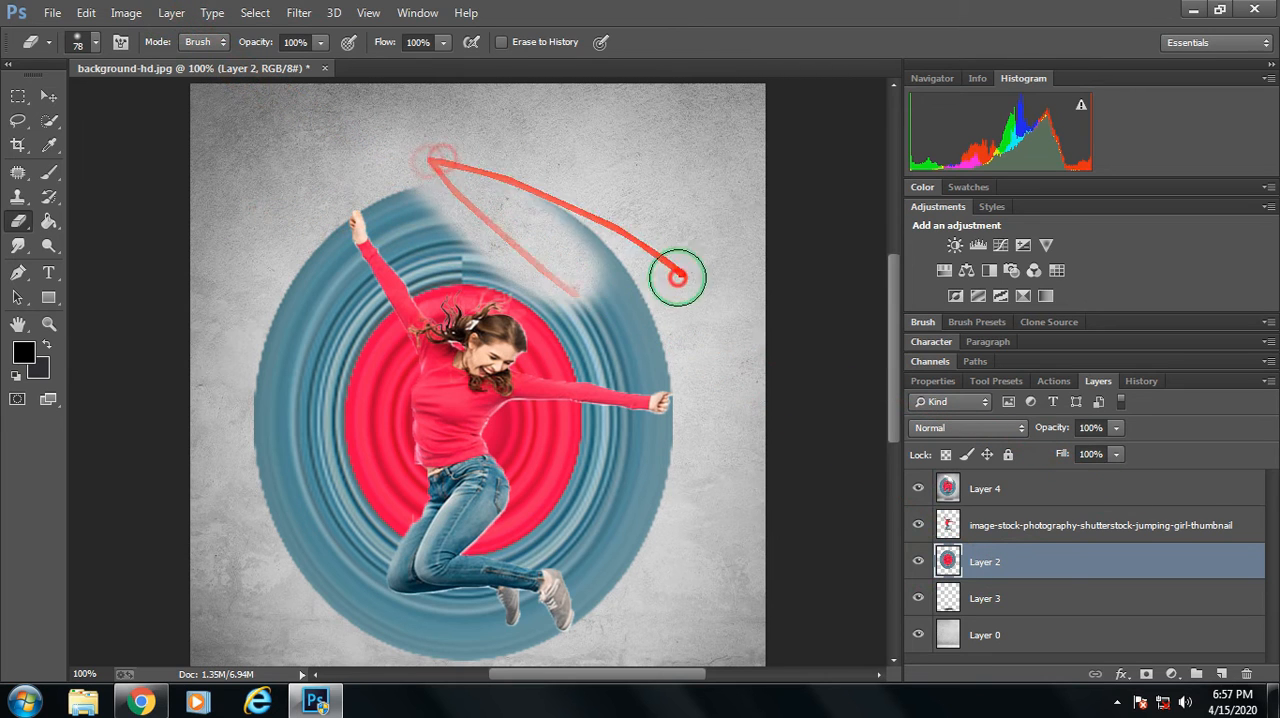
left_click(1028, 483)
mouse_move(528, 223)
left_mouse_down()
mouse_move(709, 368)
mouse_move(594, 256)
mouse_move(587, 288)
mouse_move(665, 371)
mouse_move(578, 343)
mouse_move(645, 369)
left_mouse_up()
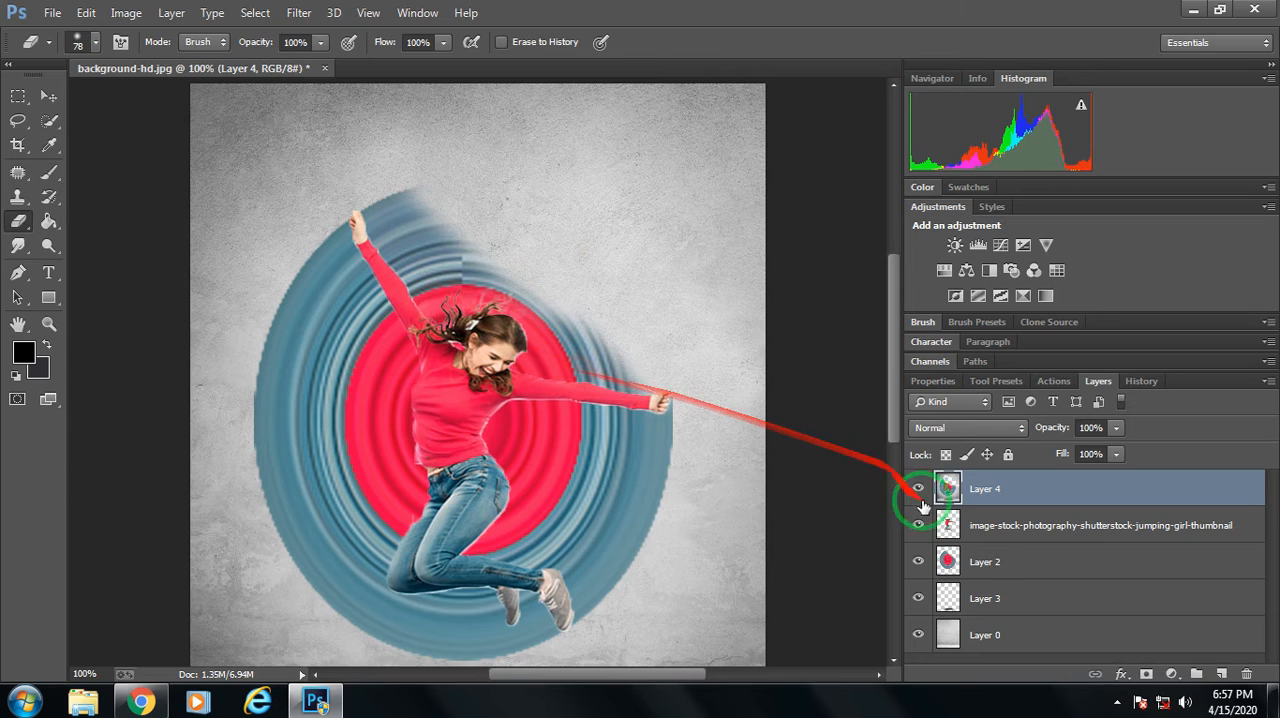
Erase the remaining disc between the girl's raised arm and outstretched hand on Layers 2 and 4, cleaning around her hair and arms.
left_click(985, 561)
mouse_move(422, 183)
left_mouse_down()
mouse_move(426, 228)
mouse_move(395, 198)
mouse_move(399, 235)
left_mouse_up()
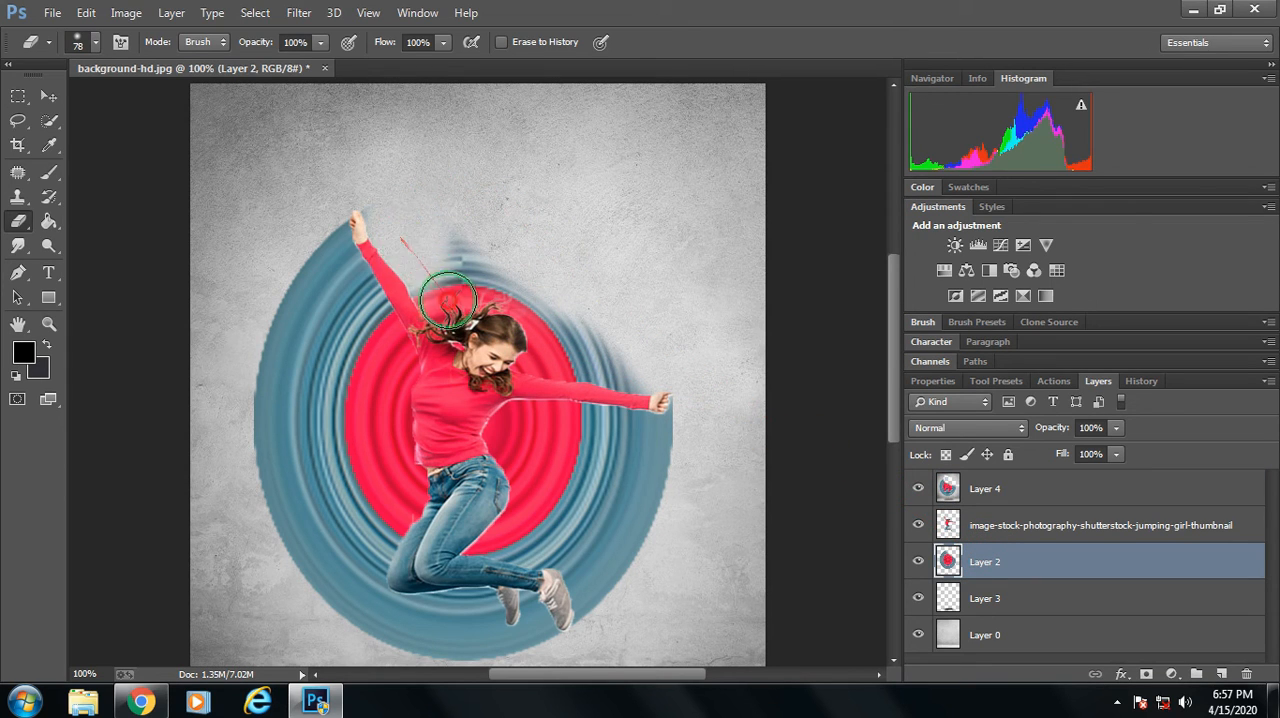
mouse_move(447, 300)
left_mouse_down()
mouse_move(492, 304)
mouse_move(507, 324)
mouse_move(450, 231)
mouse_move(530, 327)
mouse_move(596, 366)
mouse_move(602, 342)
mouse_move(657, 369)
mouse_move(541, 341)
left_mouse_up()
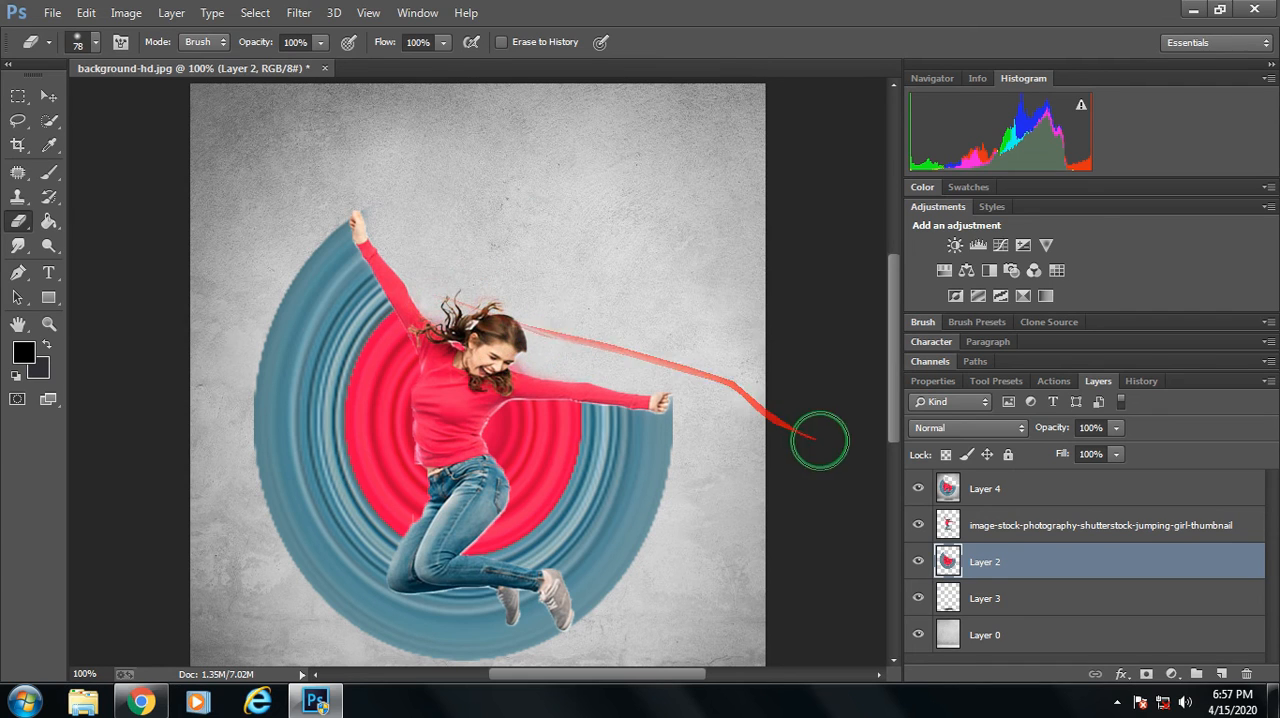
left_click(982, 489)
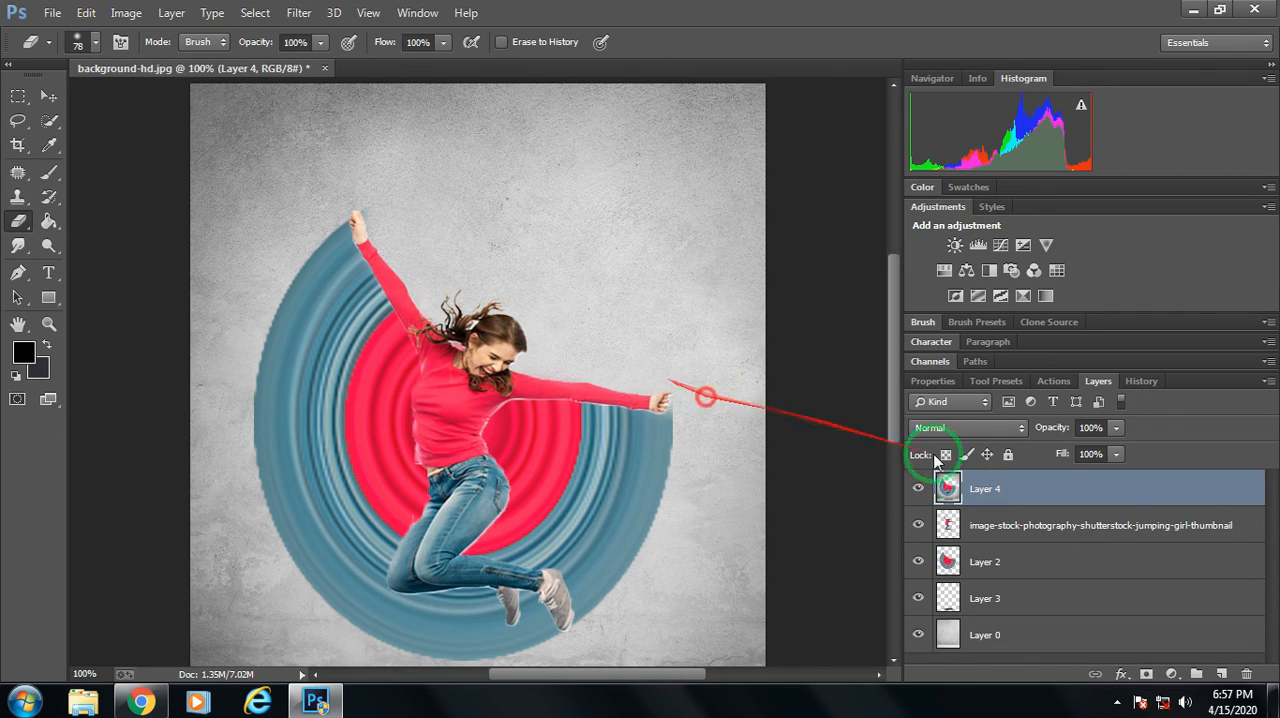
left_click(1008, 558)
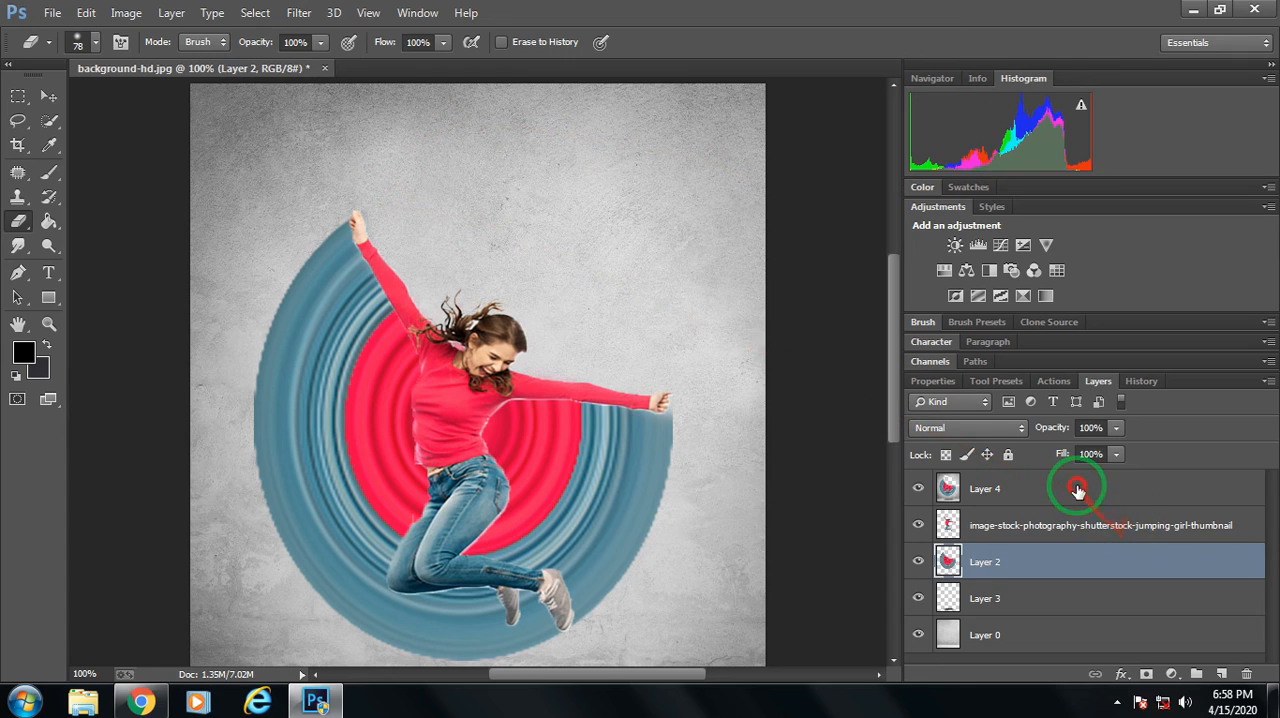
left_click(1155, 485)
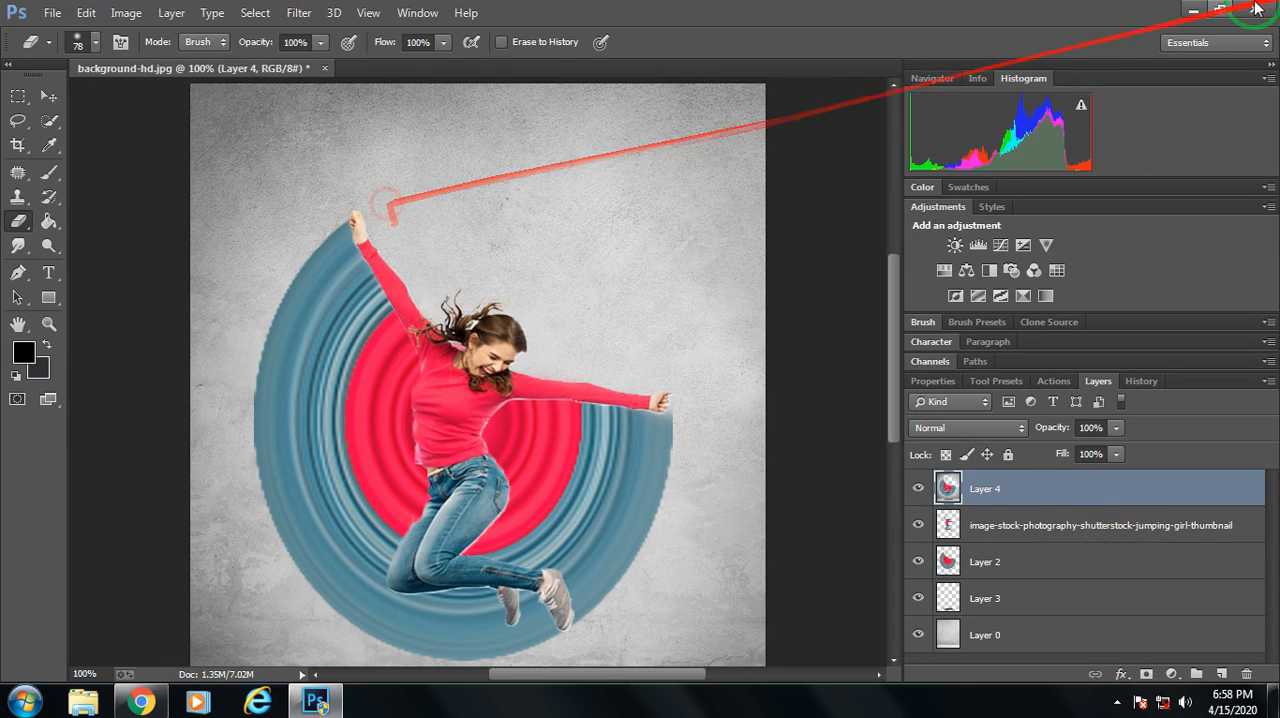
key("ctrl+minus")
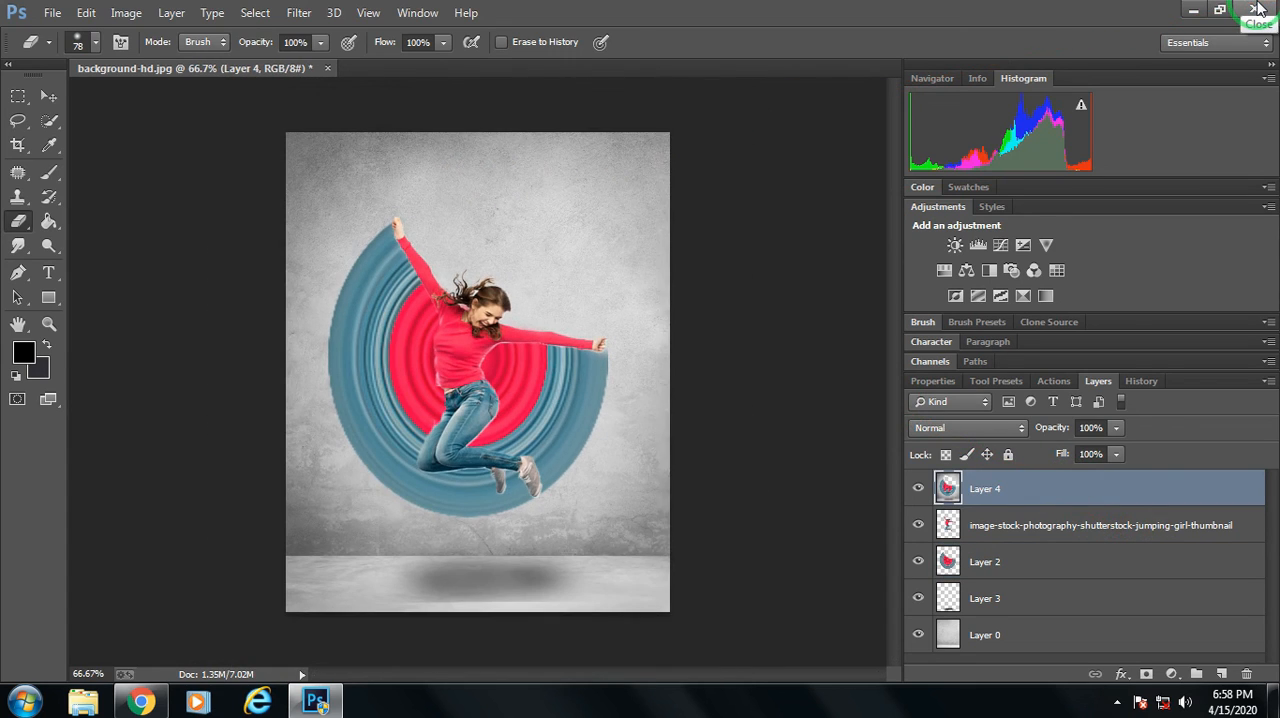
key("ctrl+minus")
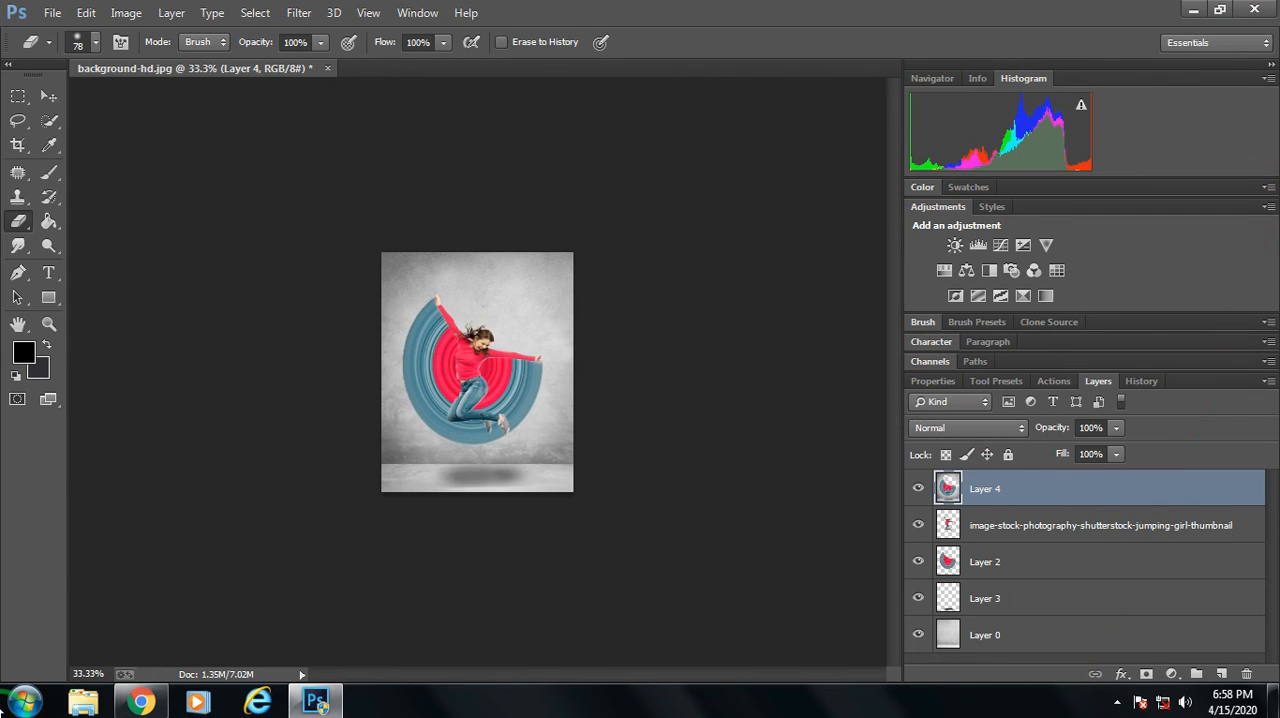